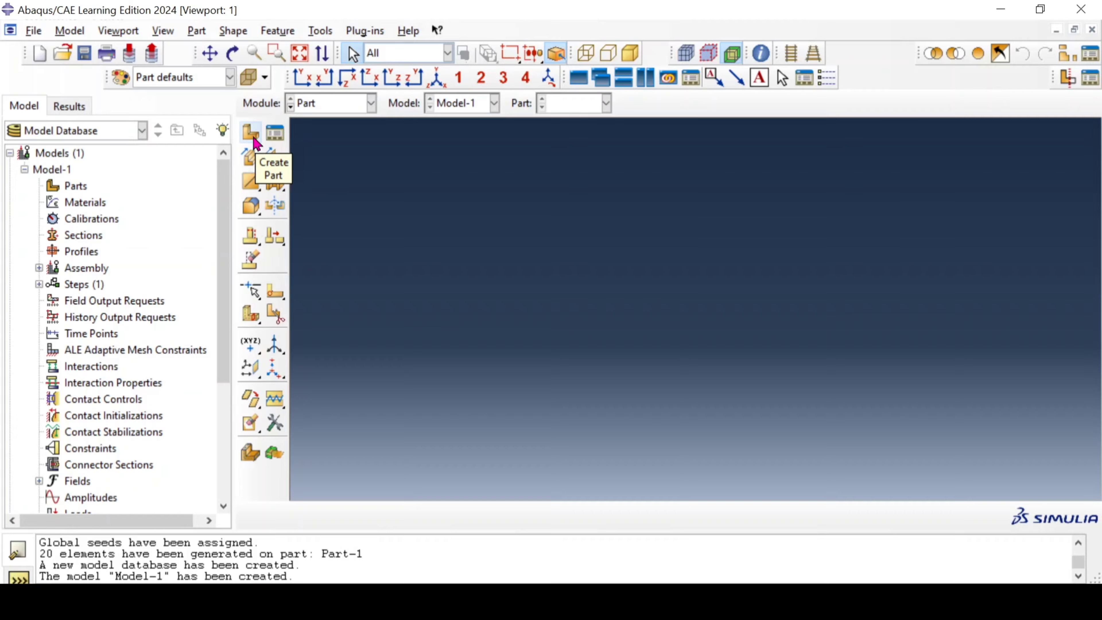
Step: Create a 3D deformable part with a planar wire base feature and an approximate size of 200
click(254, 140)
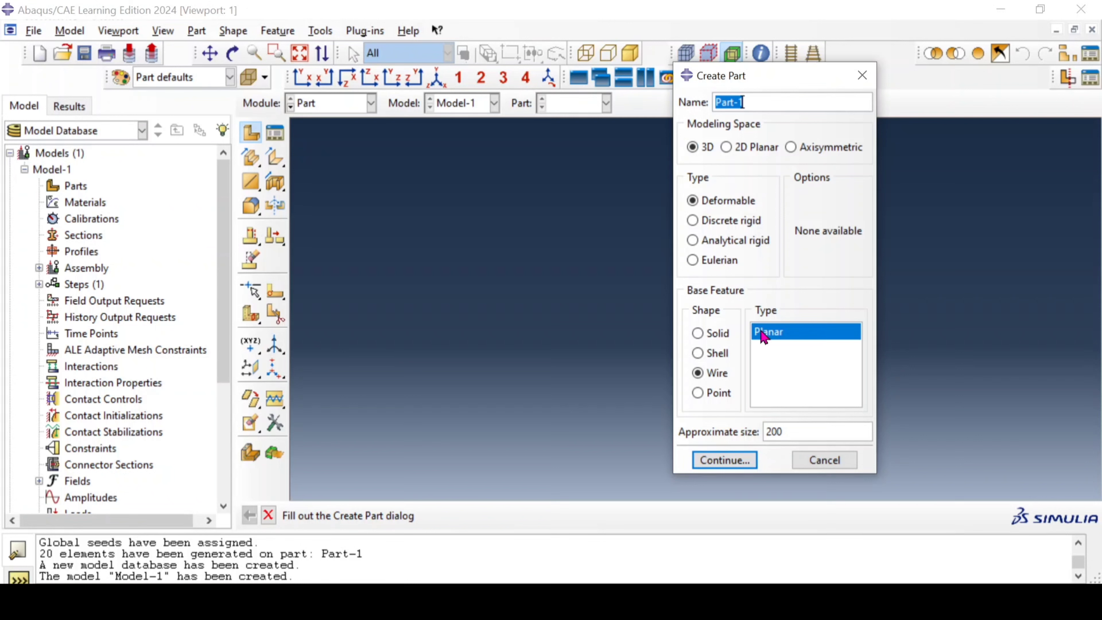
click(716, 335)
click(717, 374)
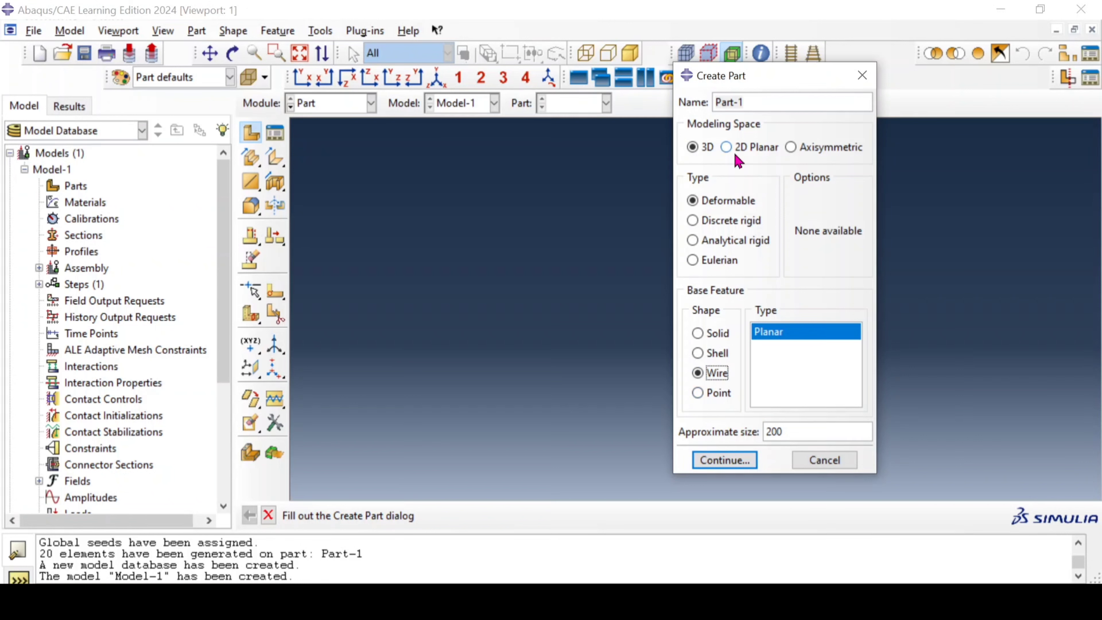
click(724, 460)
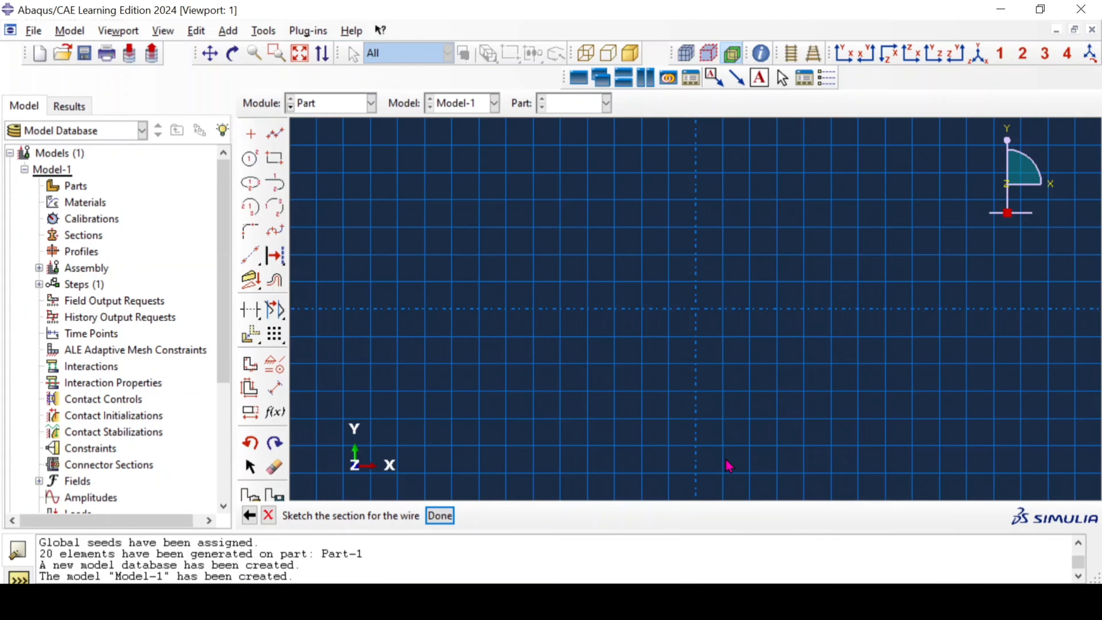
Step: Sketch a horizontal line from (-50,0) to (50,0) and finish the wire section sketch
click(275, 134)
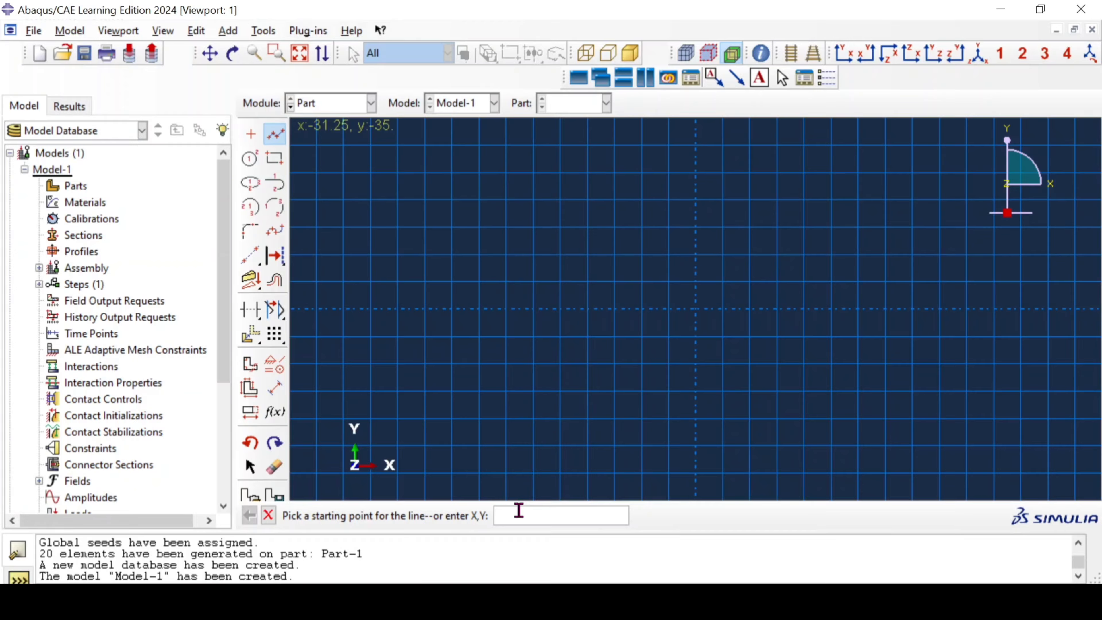
text(-50,0)
key(Return)
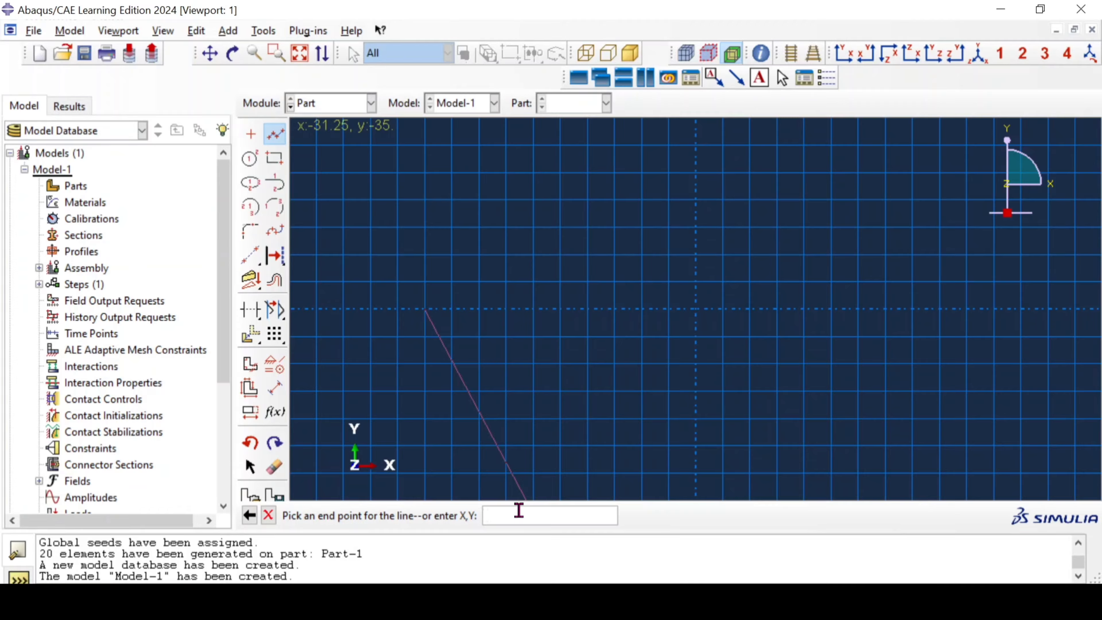
text(50,0)
key(Return)
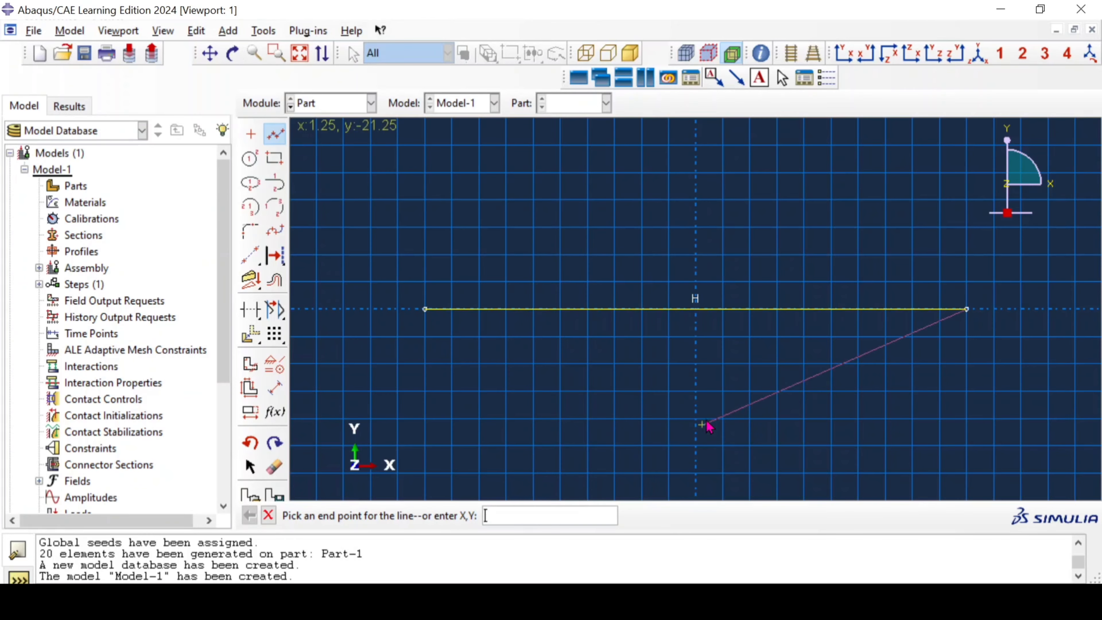
middle_click(712, 413)
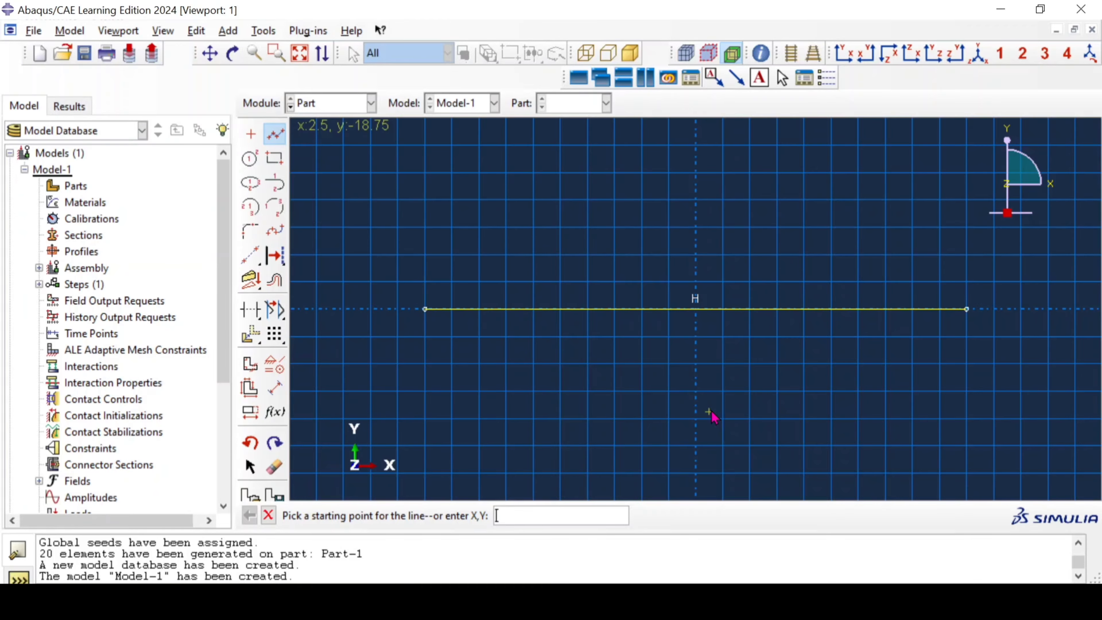
middle_click(712, 413)
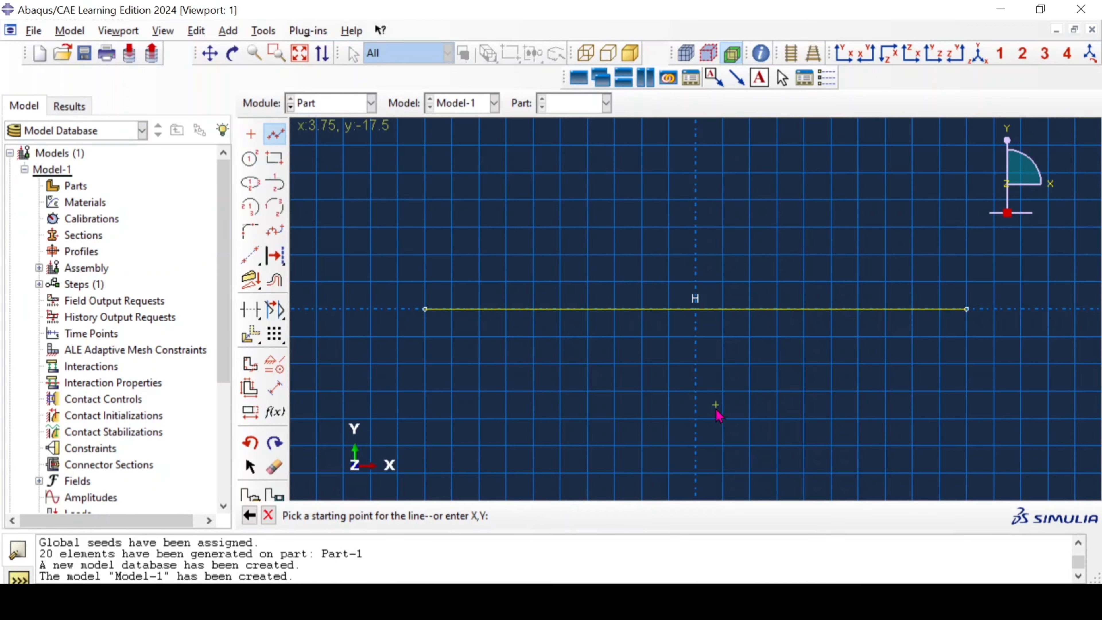
click(439, 516)
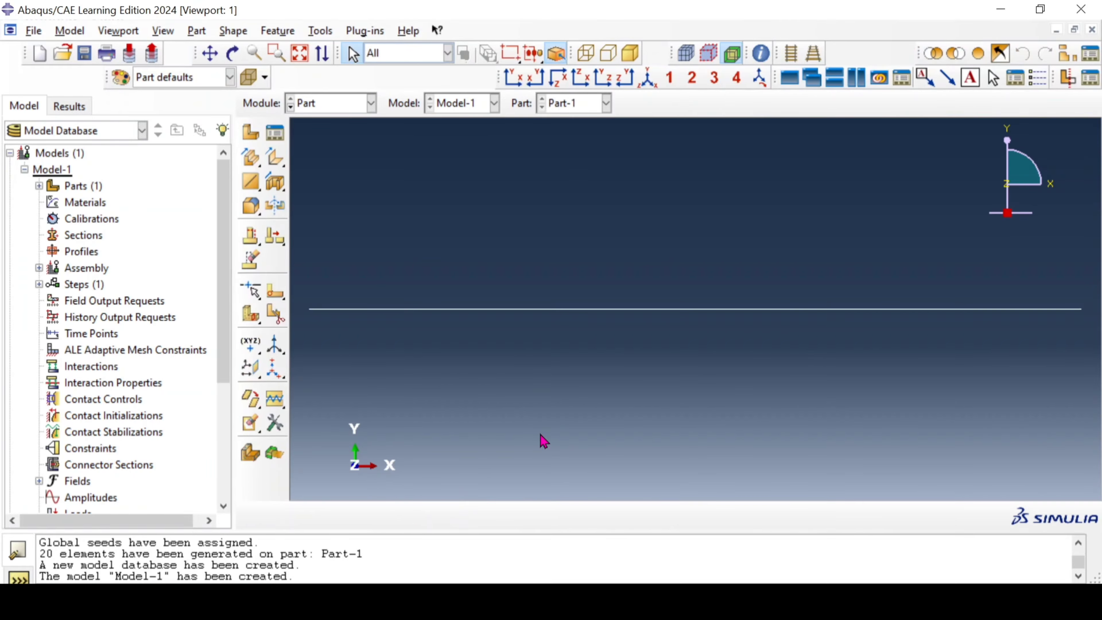
Step: In the Property module, create a material named Steel and give it an elastic behavior
click(352, 105)
click(348, 139)
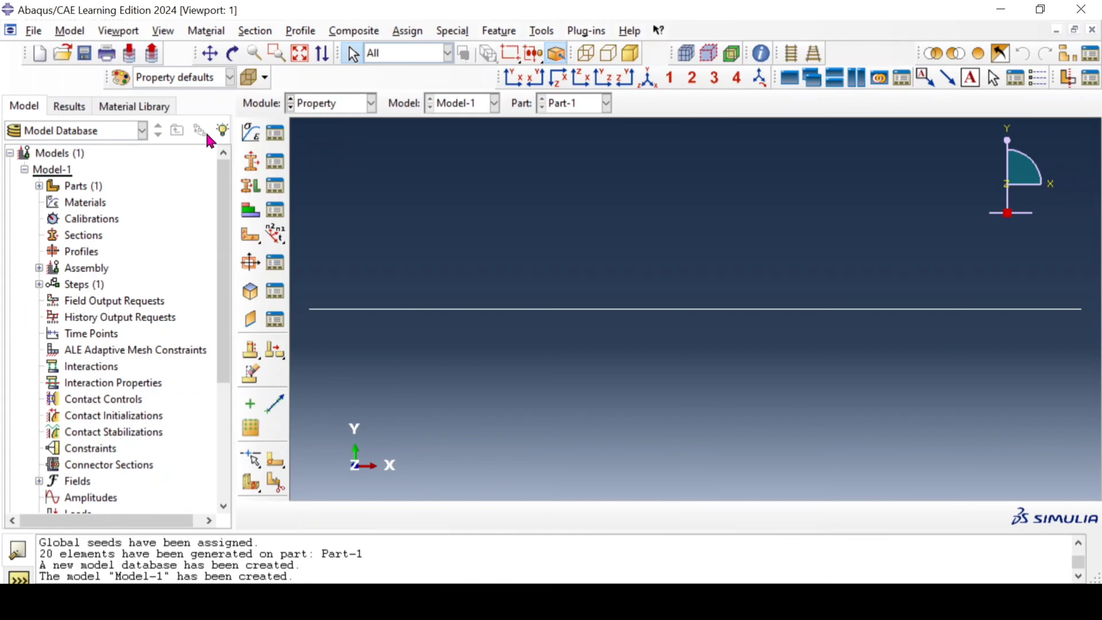
click(248, 133)
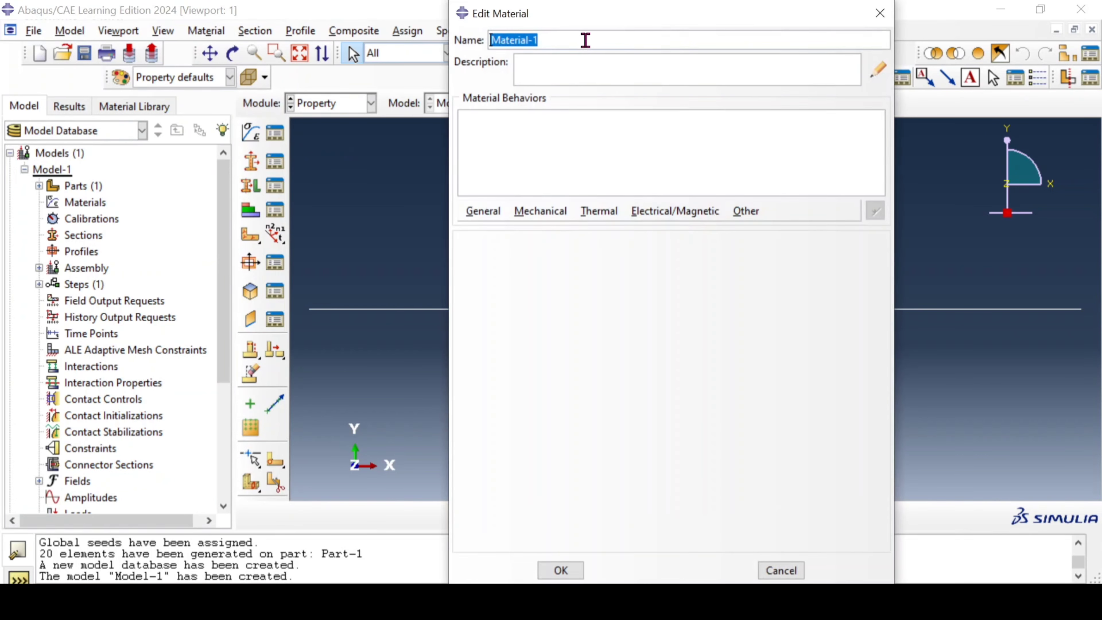
text(Steel)
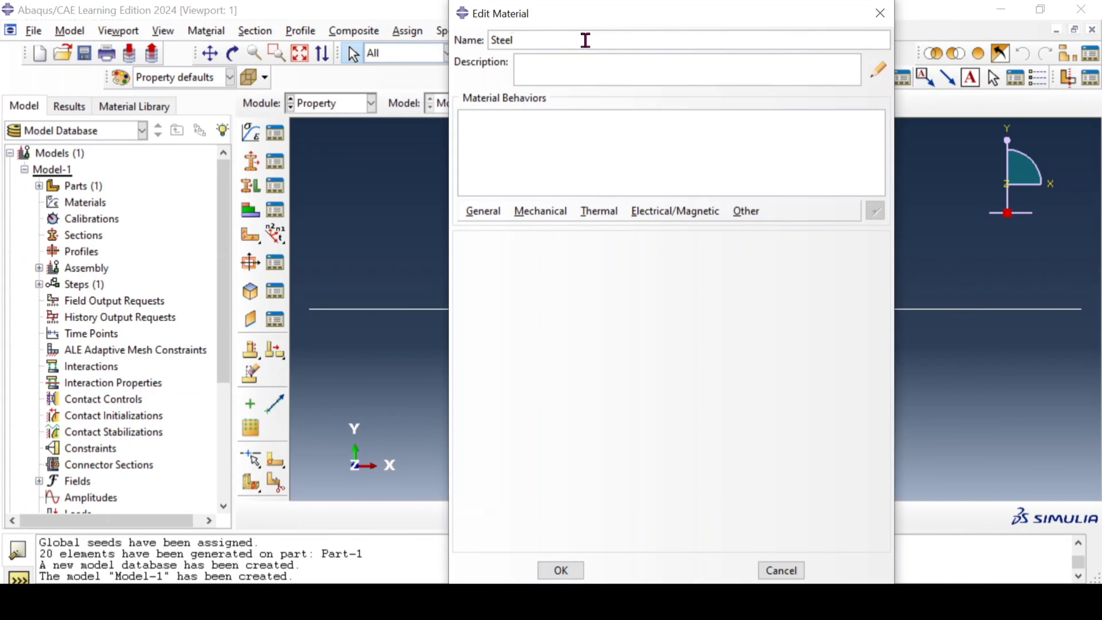
click(526, 215)
mouse_move(552, 236)
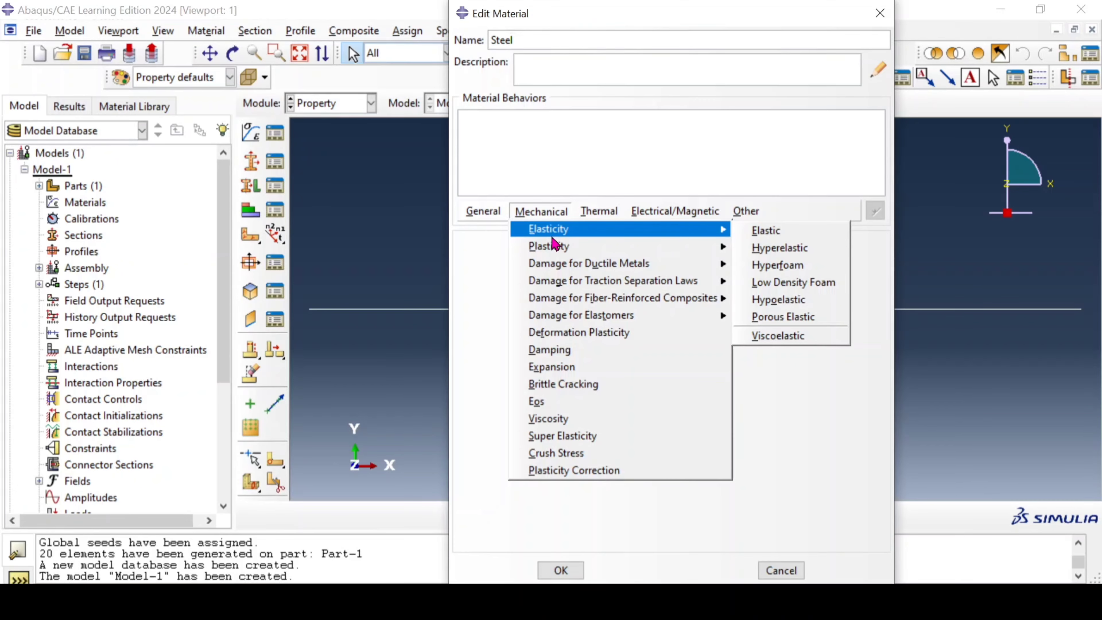
click(764, 230)
Step: Set Steel's Young's modulus to 210e3 and Poisson's ratio to 0.3, save the material and expand the model's materials list
click(522, 445)
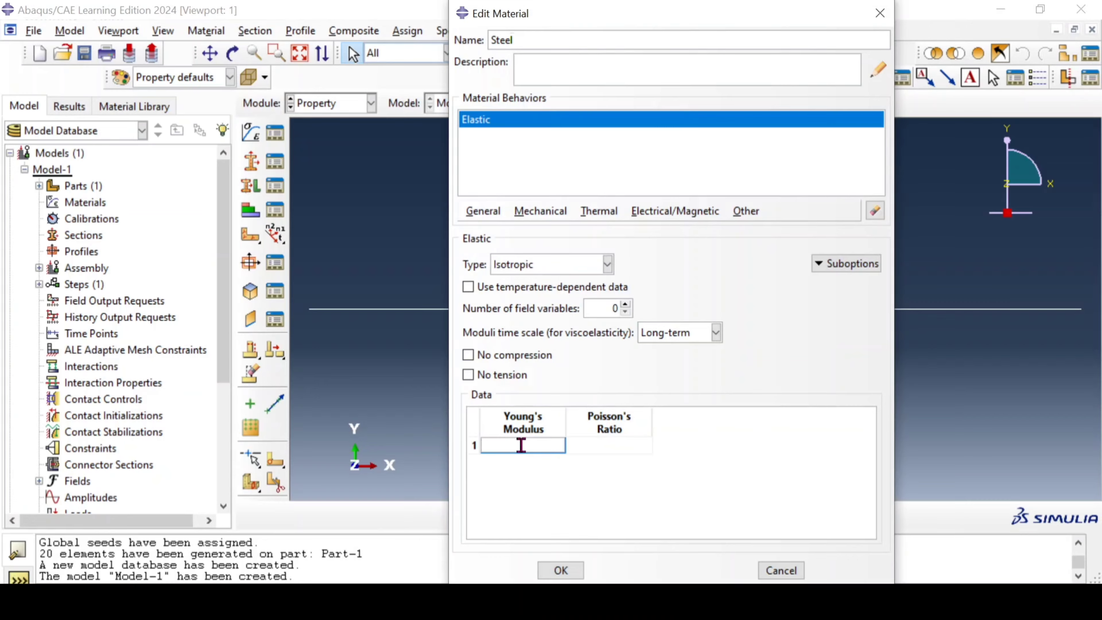
text(210e3)
click(597, 445)
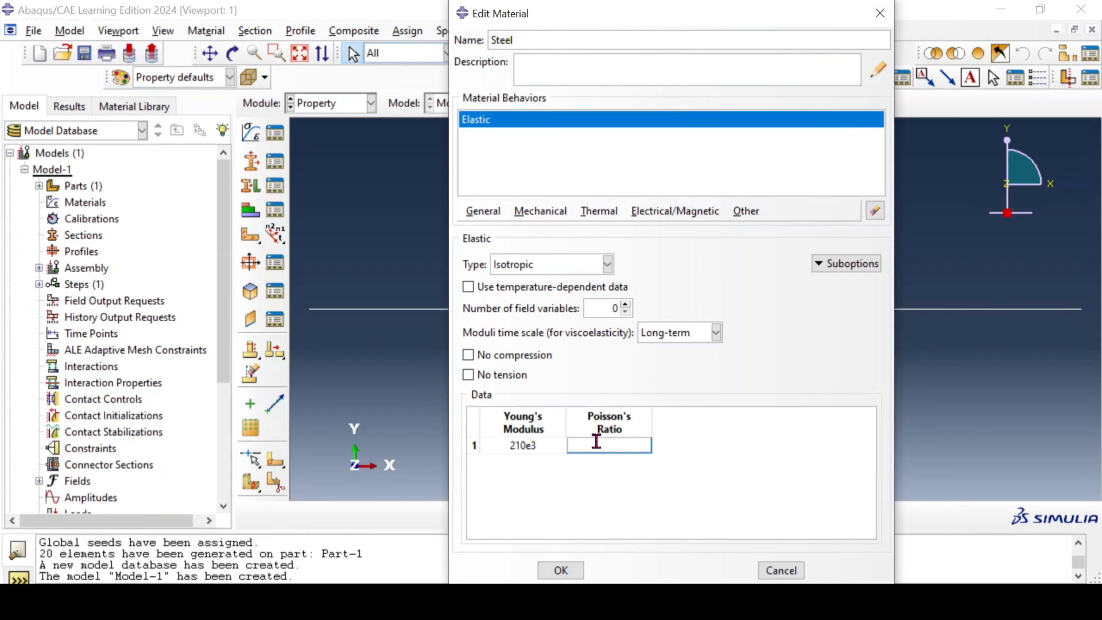
text(0.3)
click(563, 573)
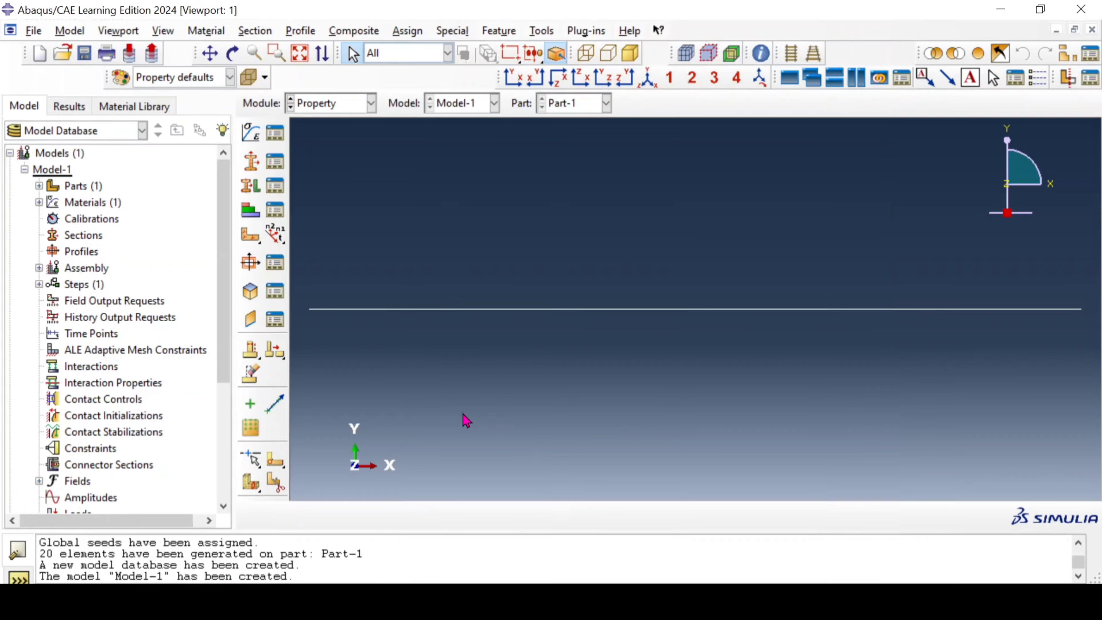
click(34, 196)
click(39, 202)
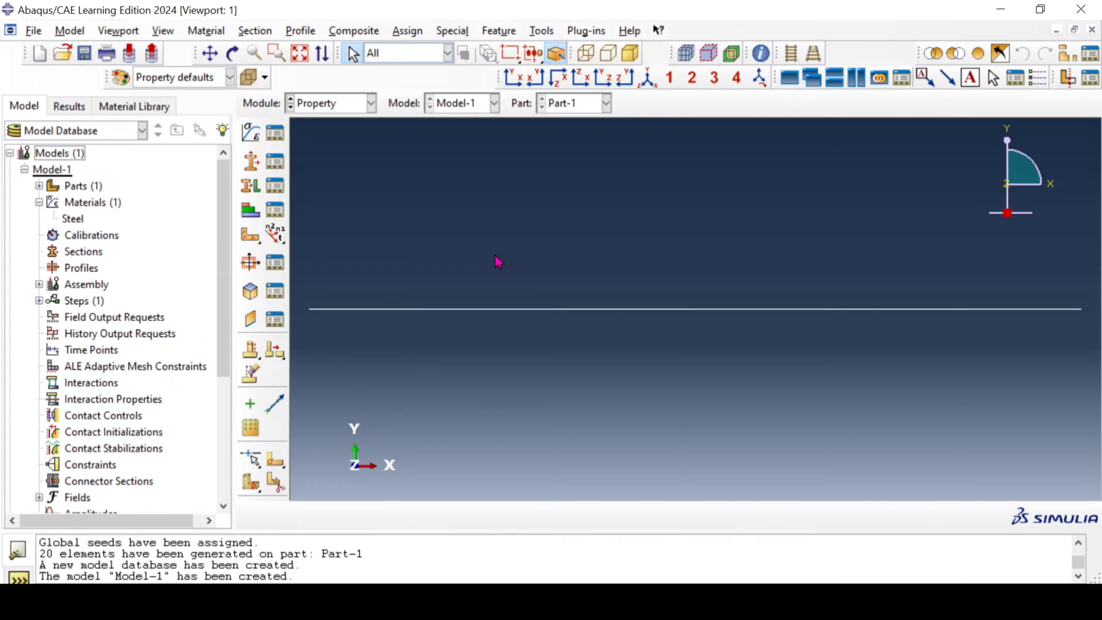
Step: Create a beam section using Steel and a new rectangular profile with a = 5 and b = 5
click(257, 162)
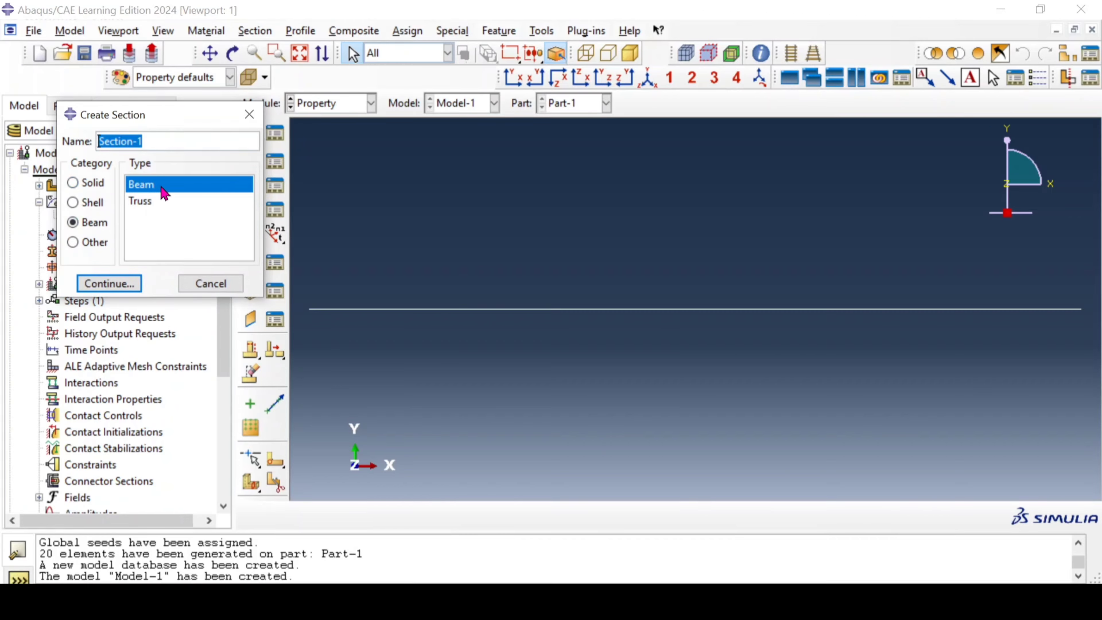
click(109, 283)
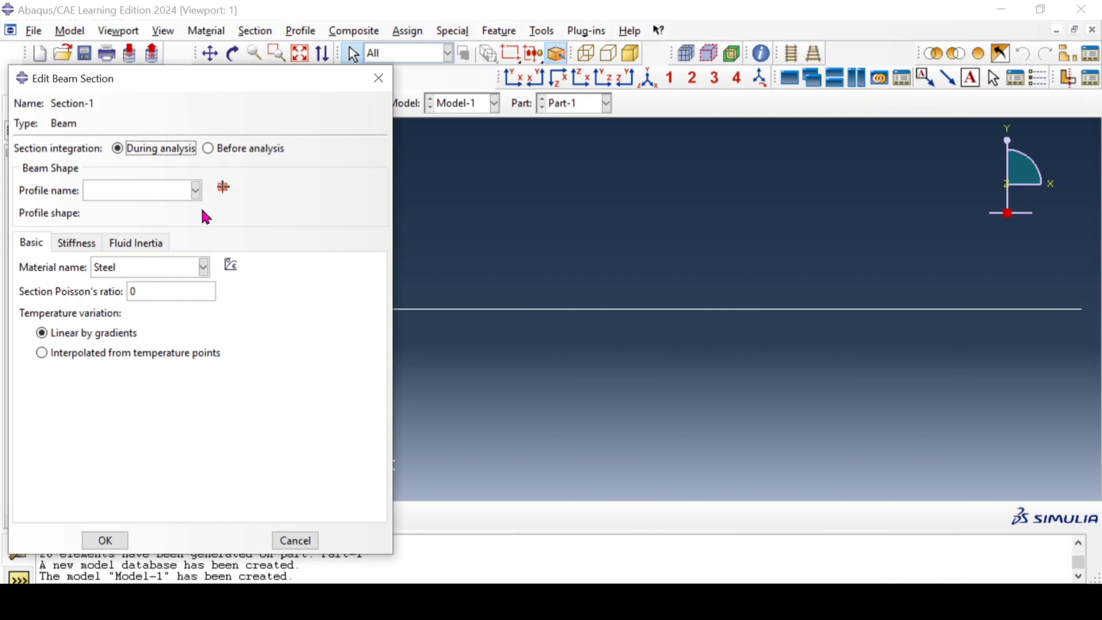
click(223, 188)
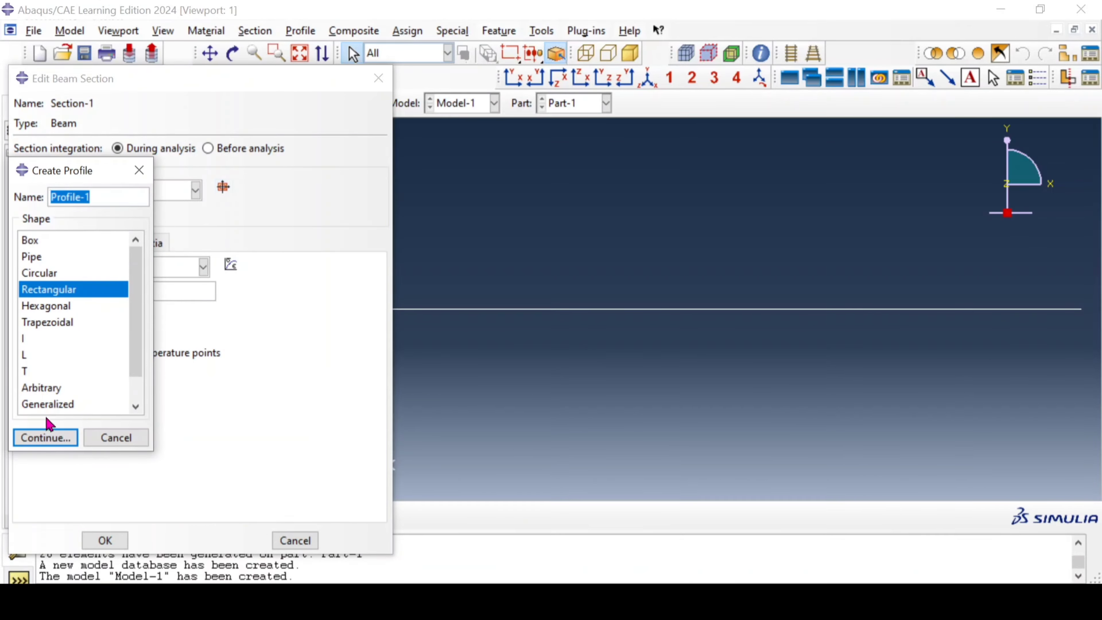
click(48, 439)
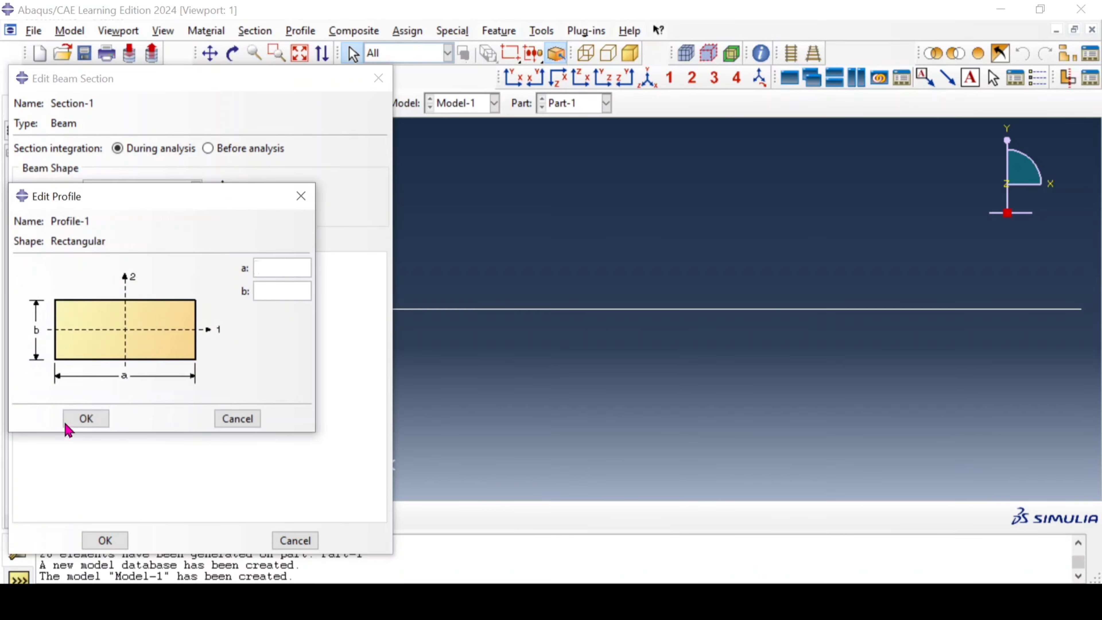
text(5)
click(270, 297)
text(5)
click(88, 419)
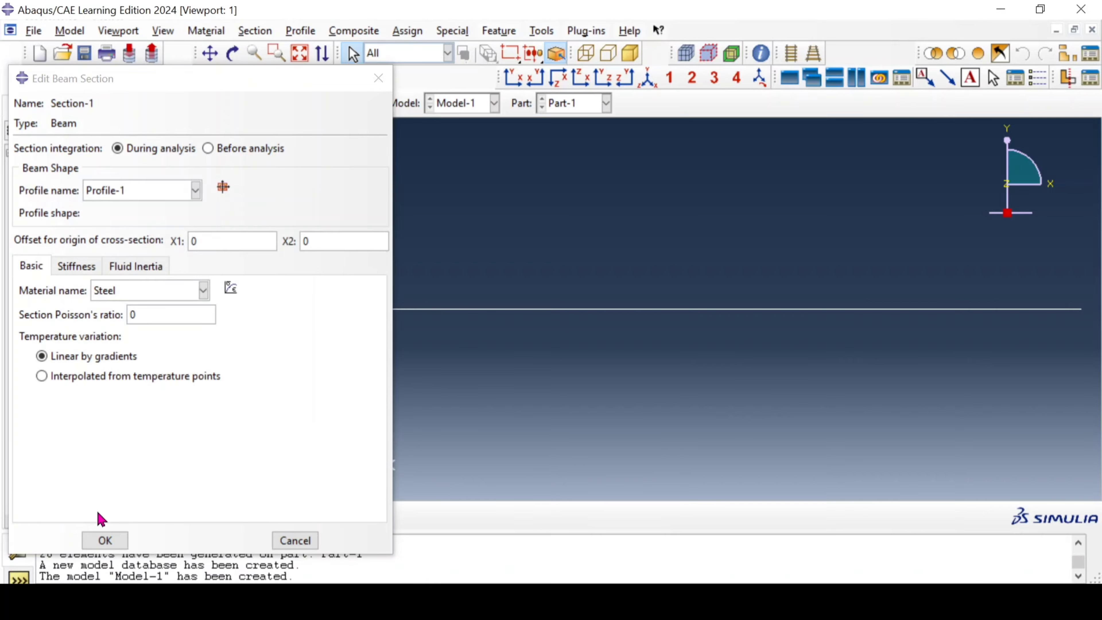
click(105, 541)
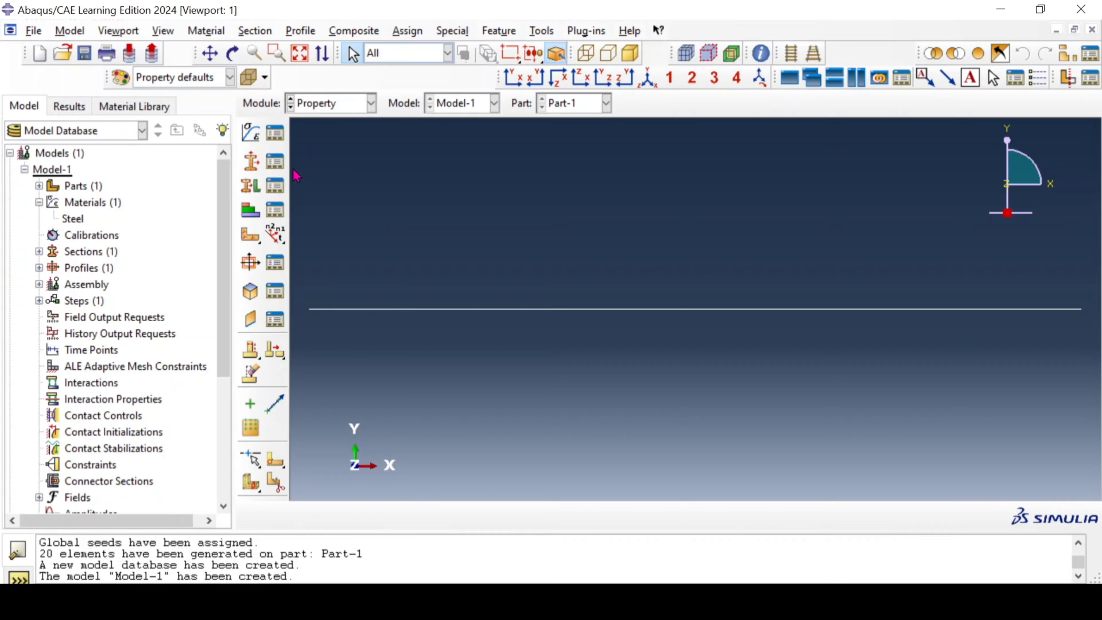
Step: Assign Section-1 to the whole wire, creating the region set Set-1
click(251, 189)
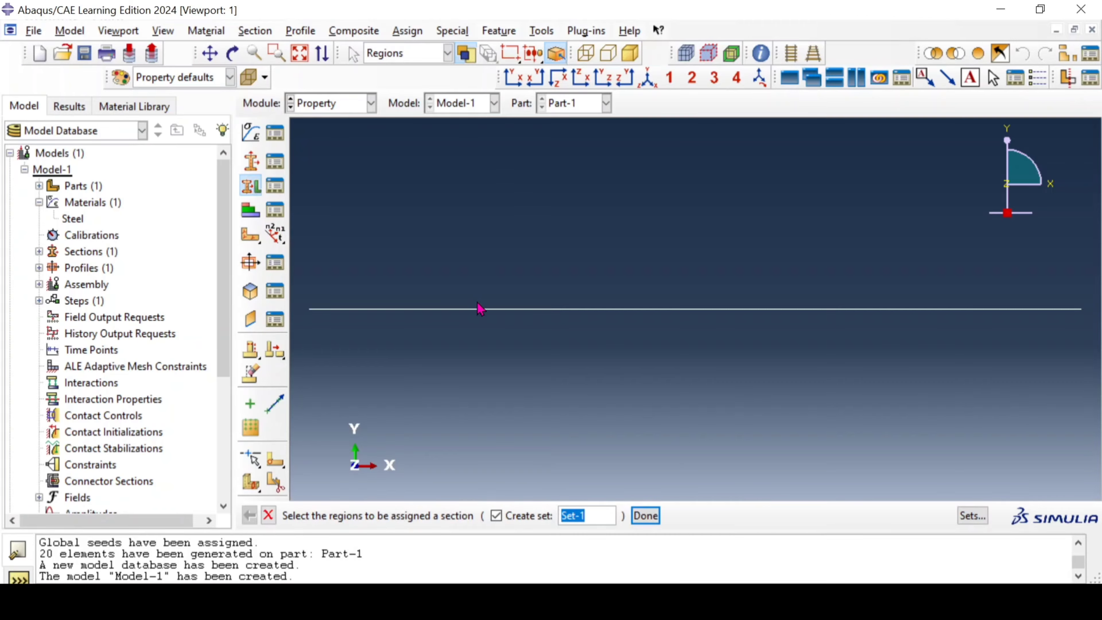
click(478, 311)
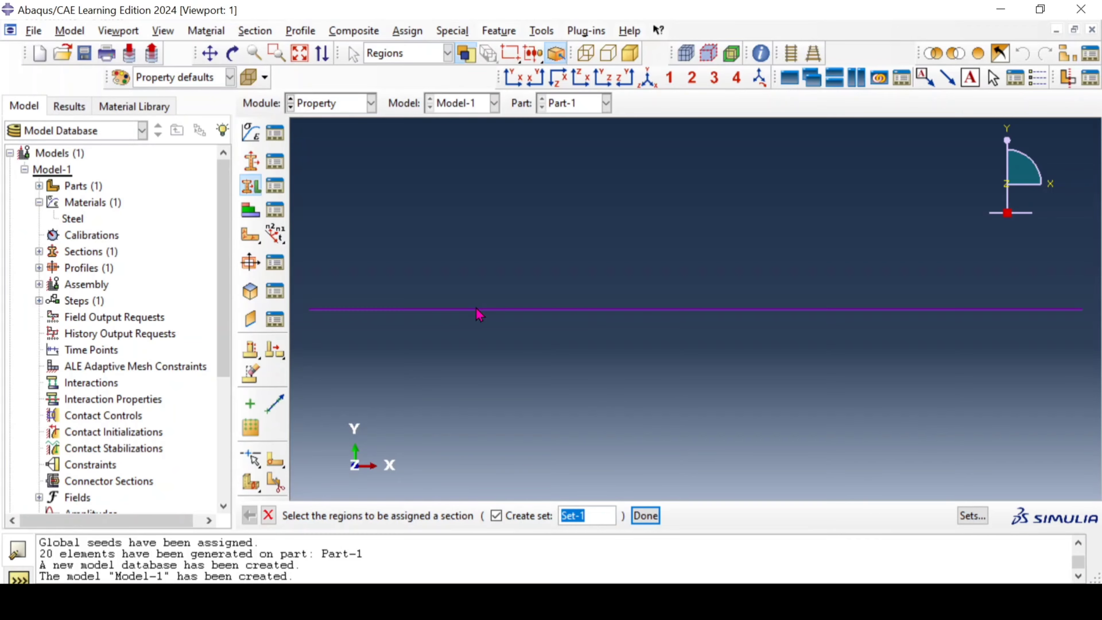
click(653, 518)
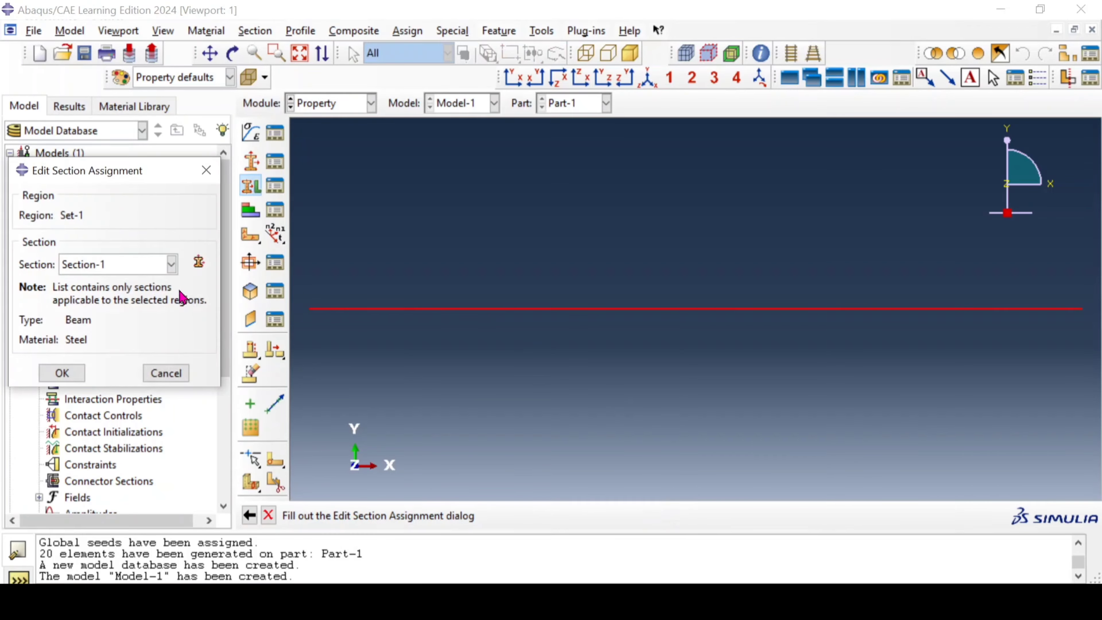
click(172, 263)
click(148, 284)
click(62, 373)
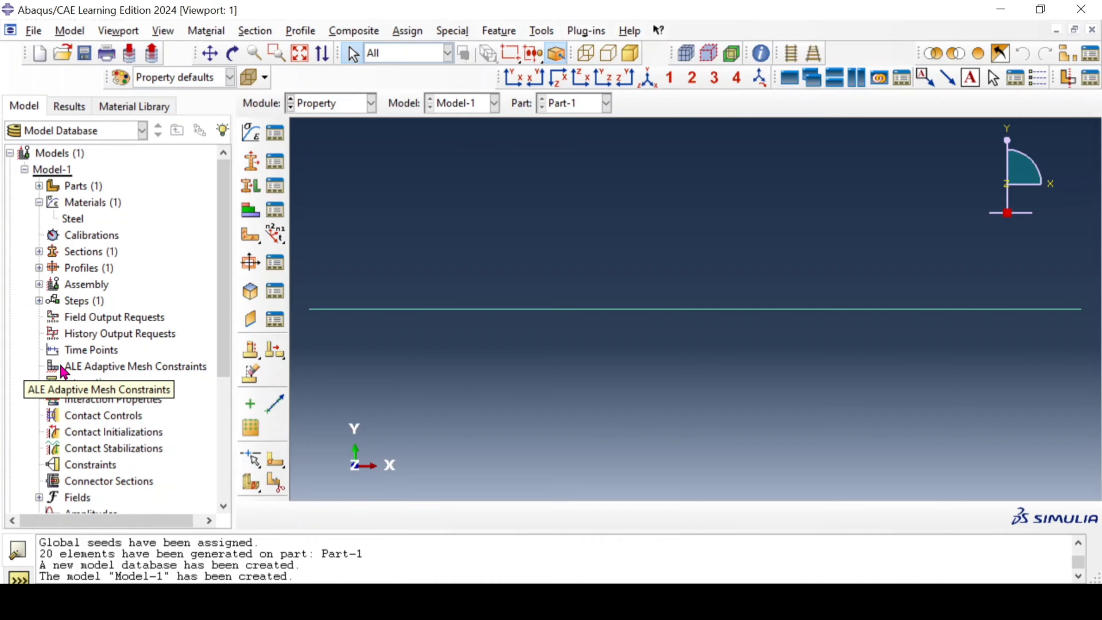
Step: Assign a beam section orientation to the wire with the n1 direction 0.0,0.0,-1.0, and close the orientation command
click(277, 233)
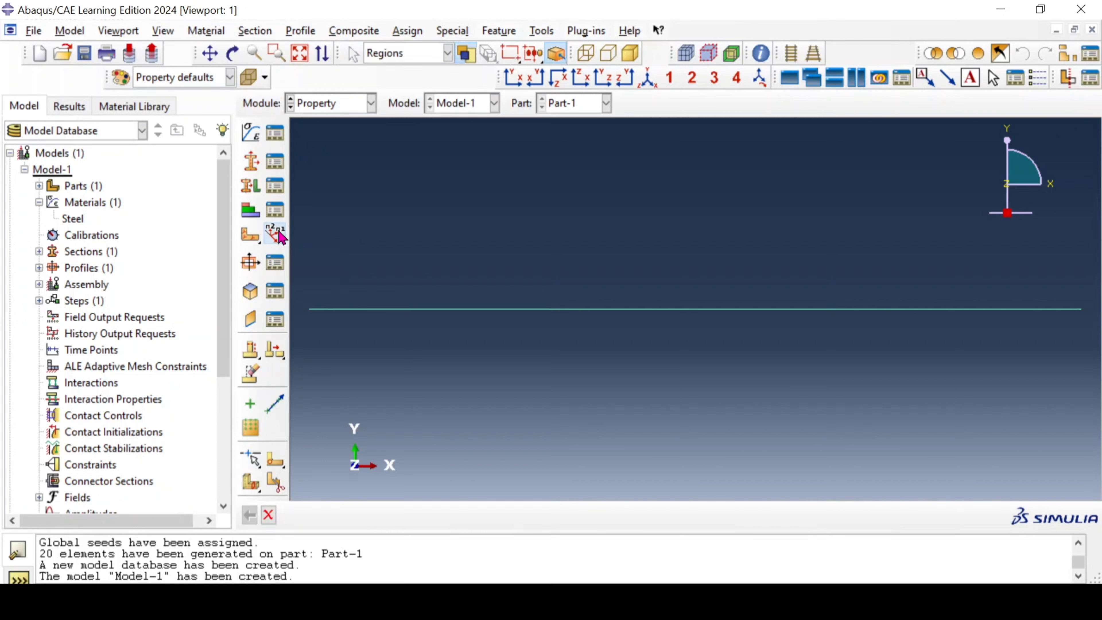
click(530, 310)
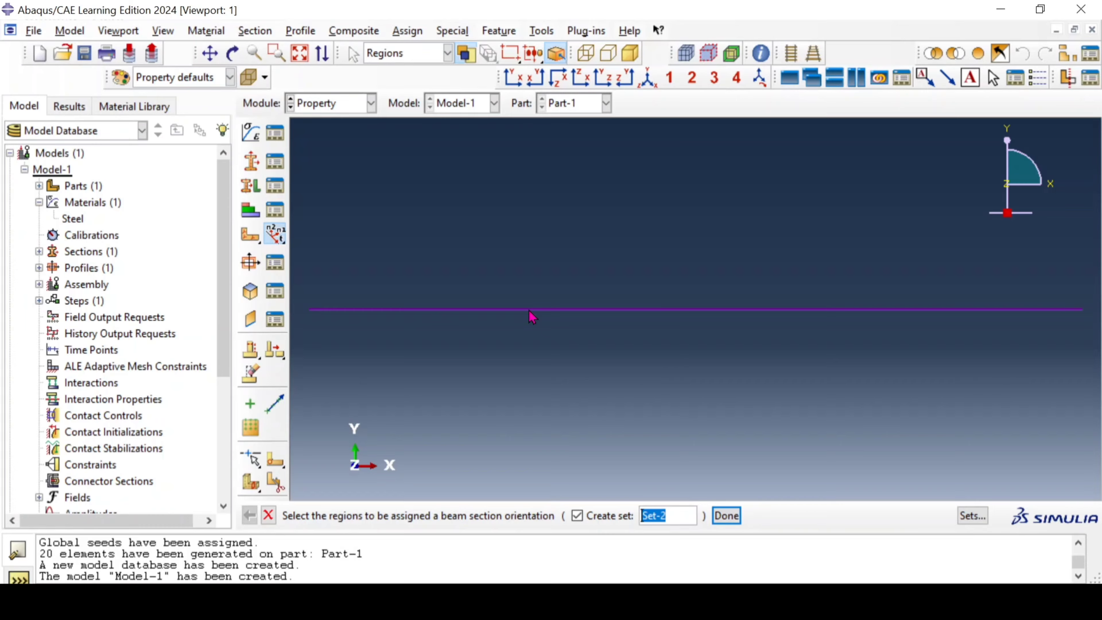
click(554, 323)
click(726, 517)
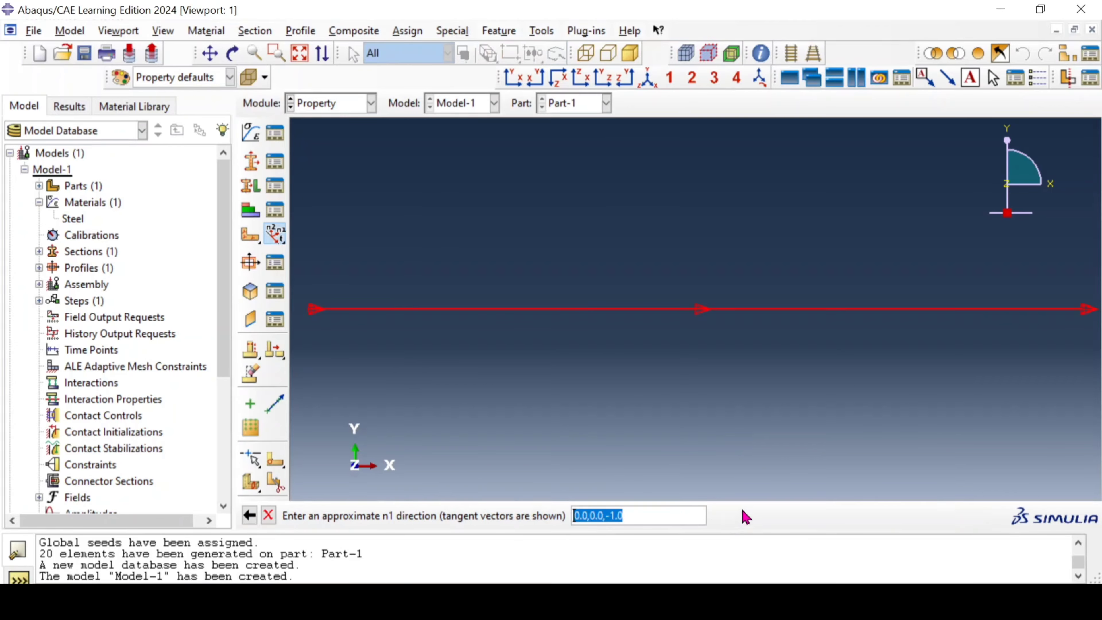
key(Return)
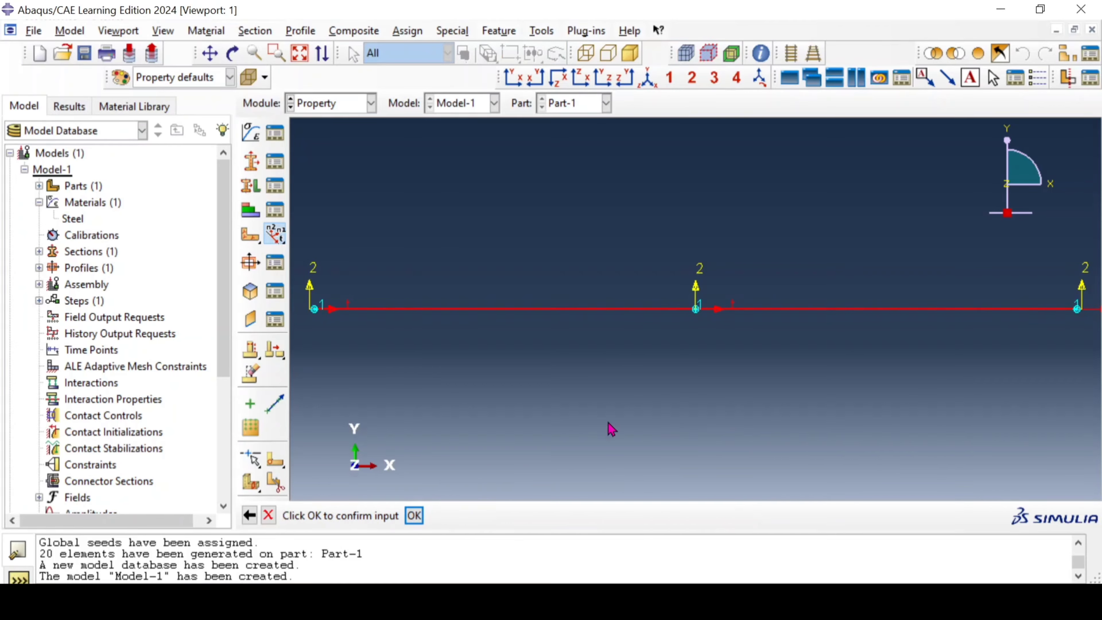
click(415, 515)
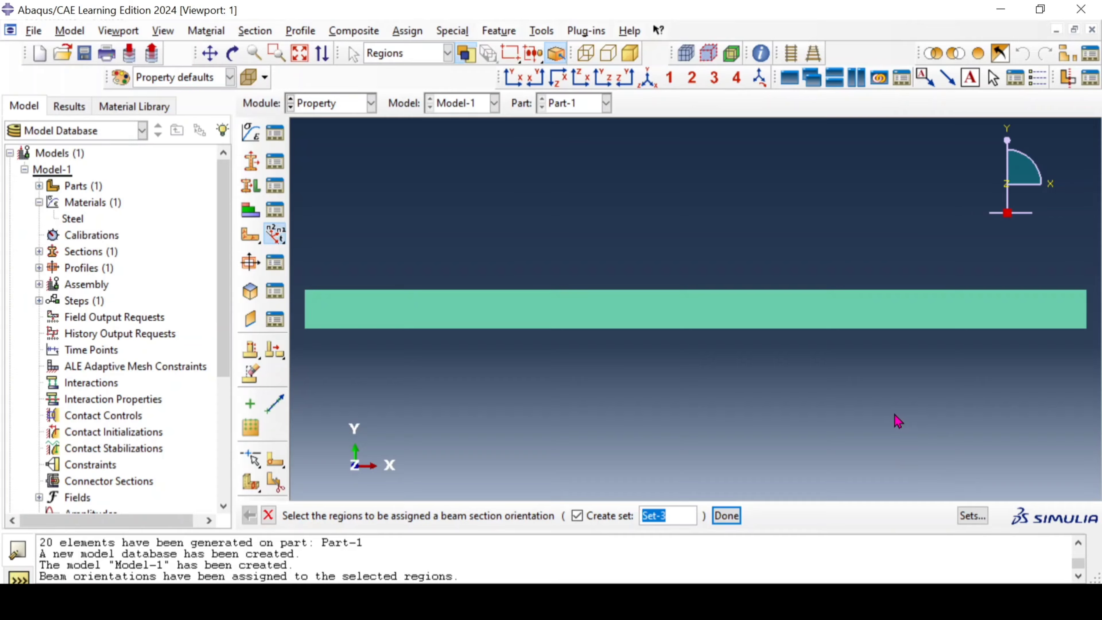
click(736, 517)
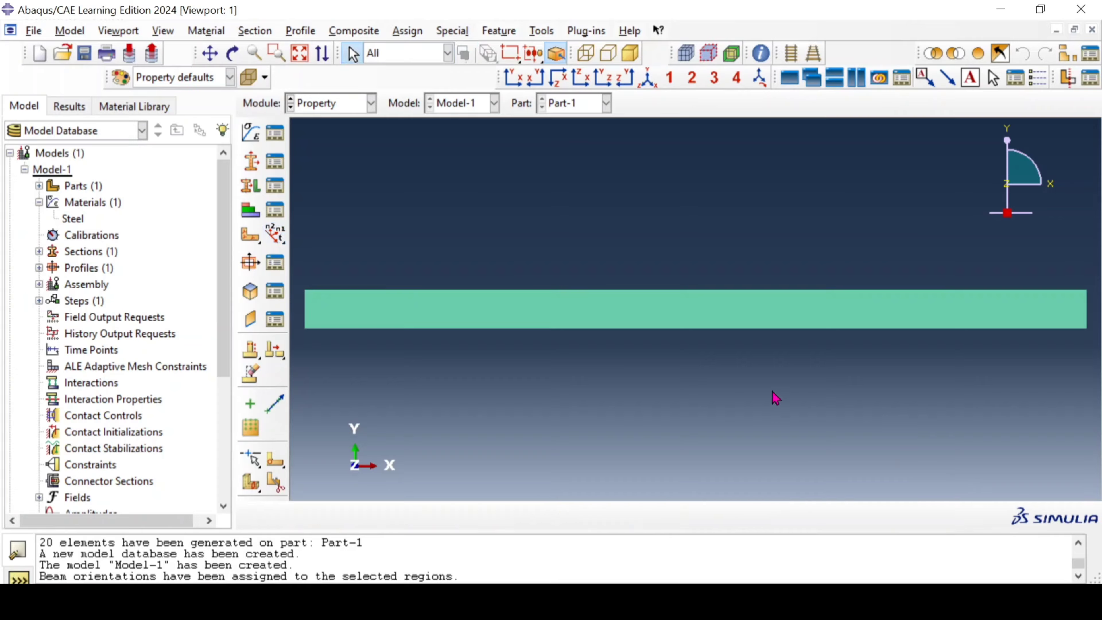
Step: Toggle beam profile rendering off and back on for the part
ctrl+alt+drag(555, 210, 733, 286)
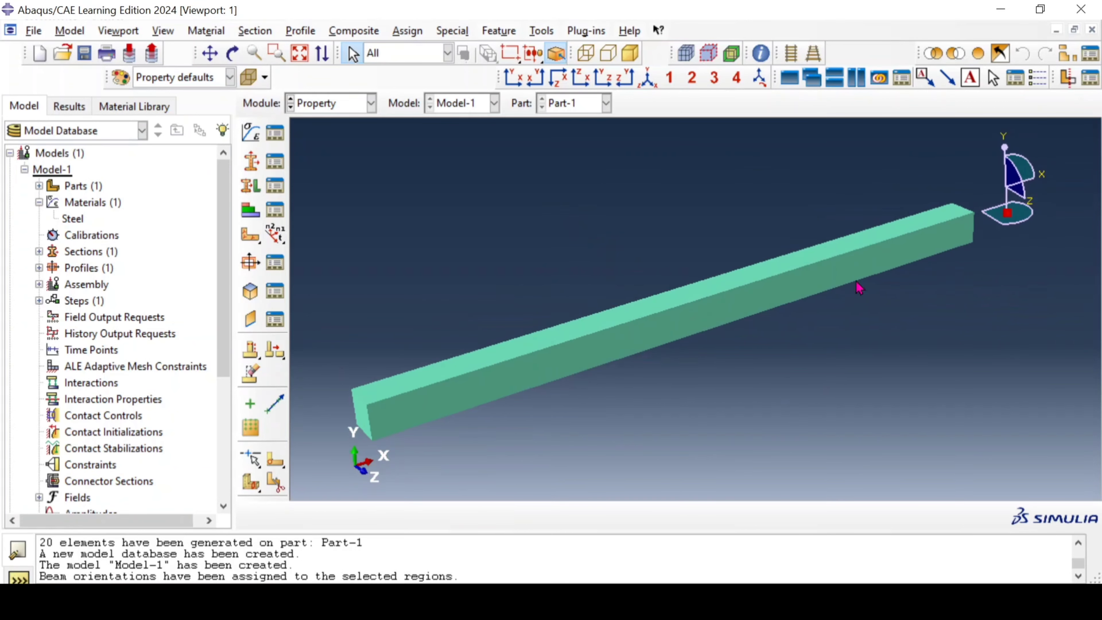
ctrl+alt+drag(947, 285, 916, 319)
ctrl+alt+drag(472, 300, 614, 276)
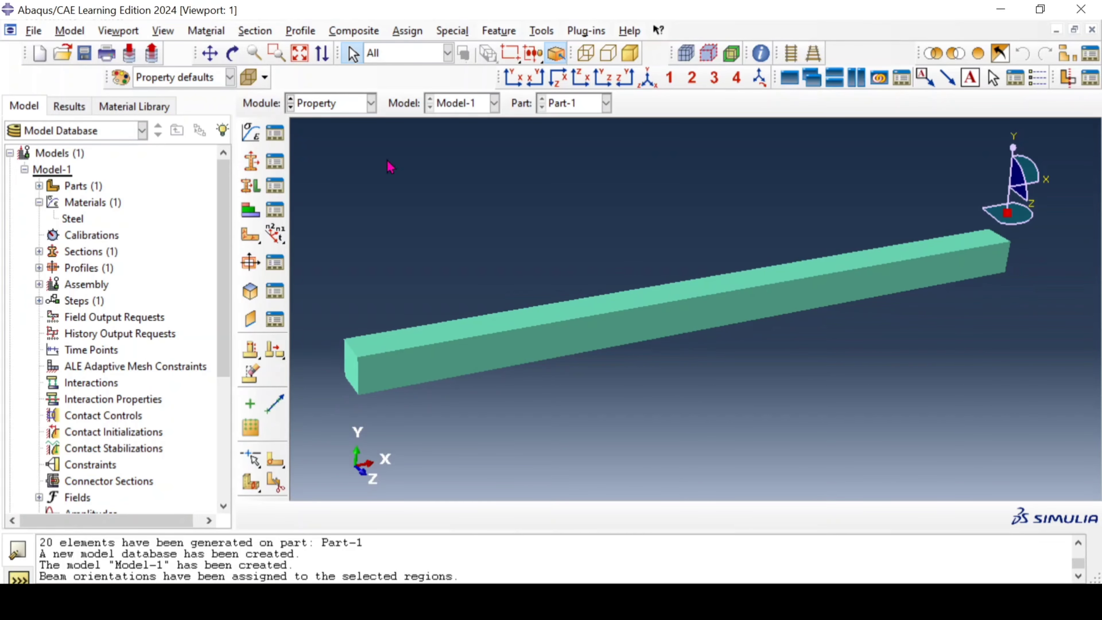
click(164, 31)
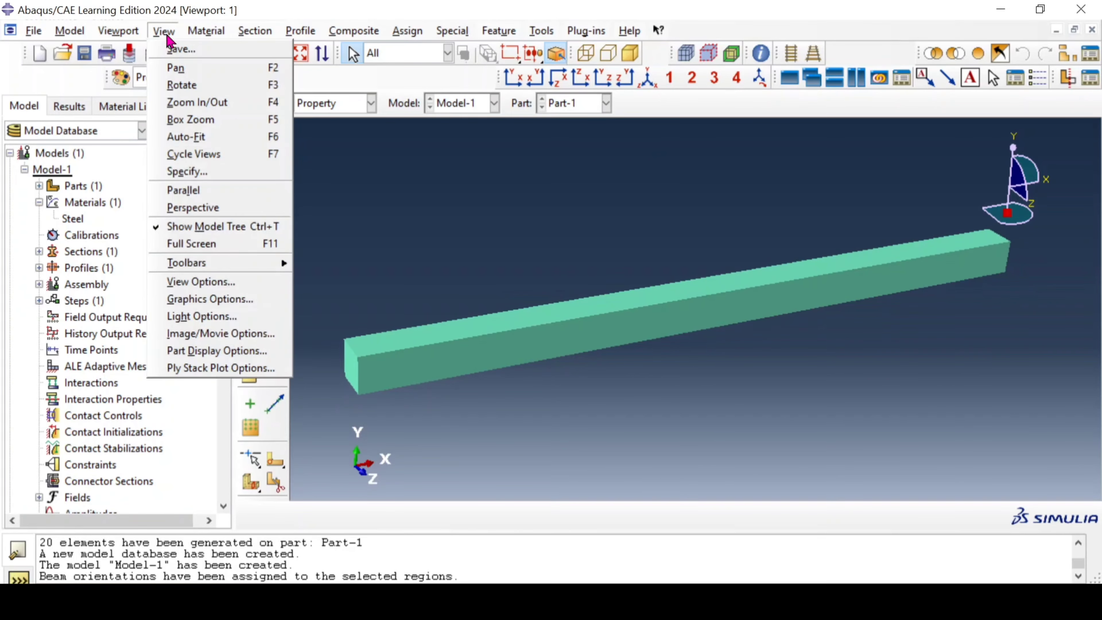
click(197, 351)
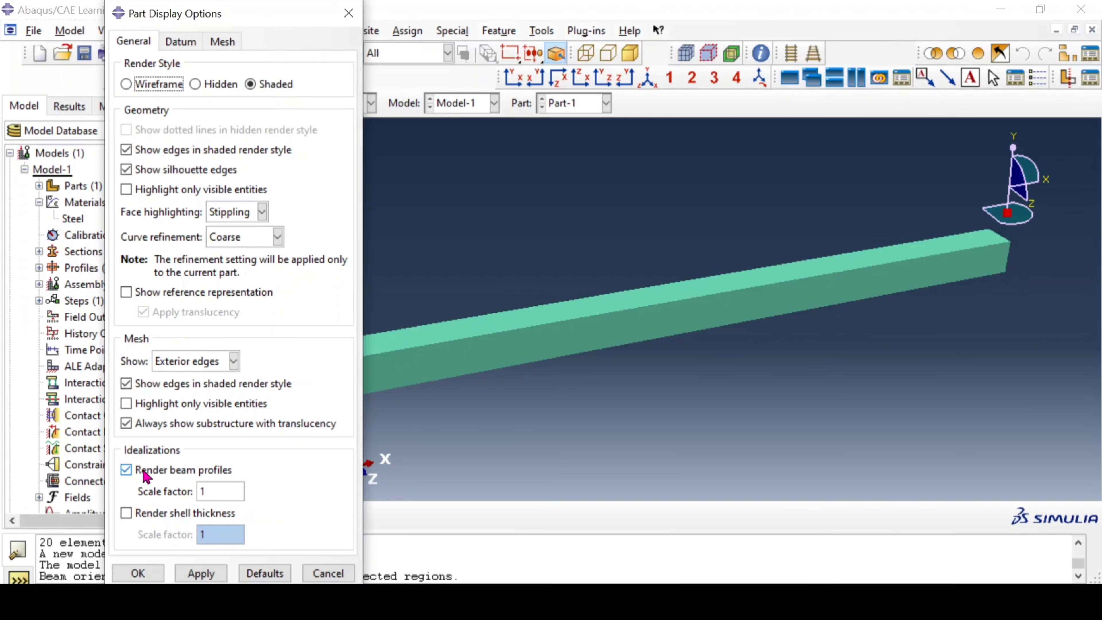
click(144, 474)
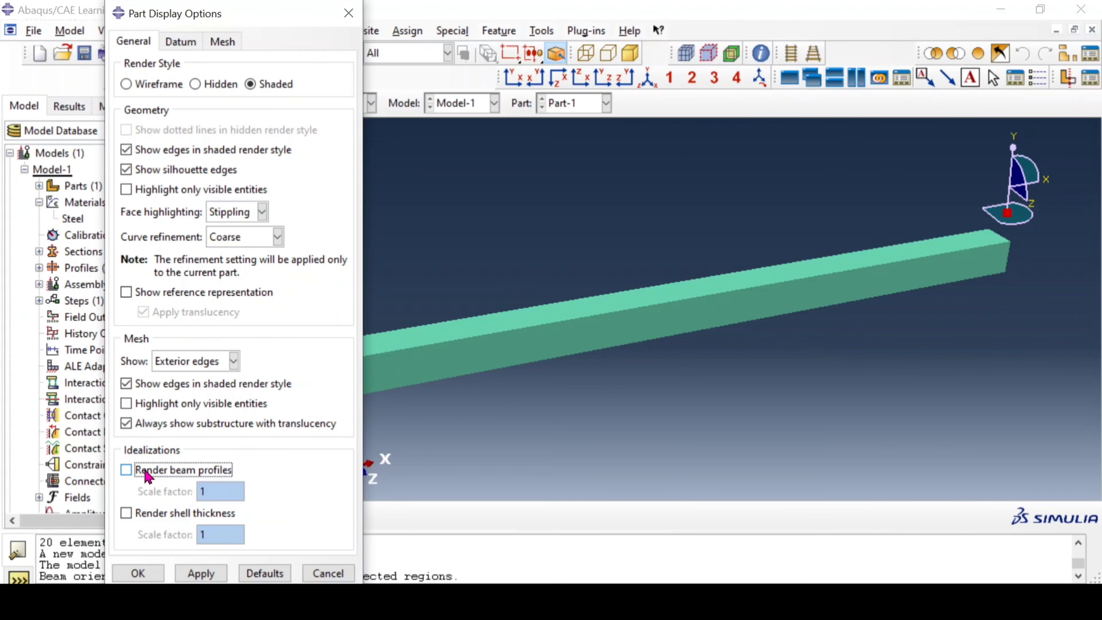
click(198, 573)
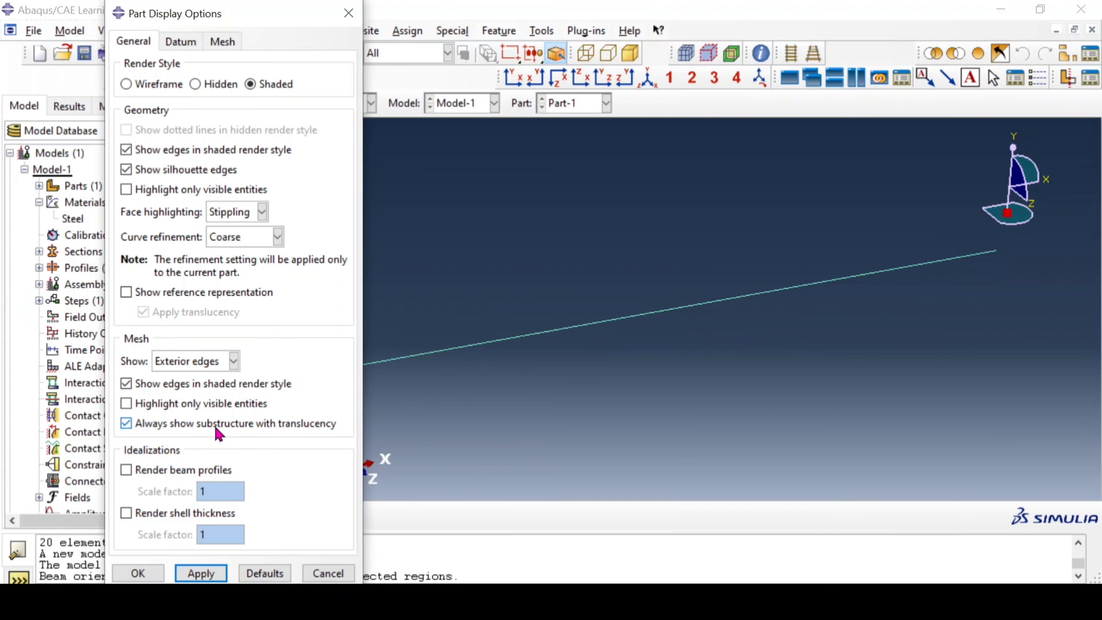
click(167, 470)
click(138, 573)
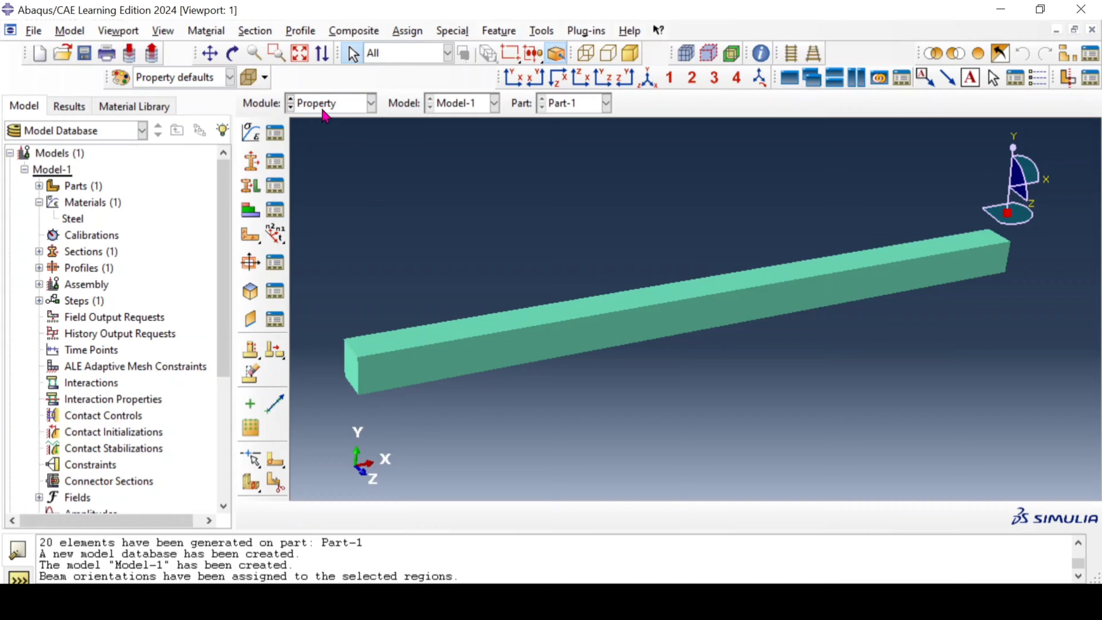
Step: Create a dependent instance of Part-1 in the assembly
click(332, 105)
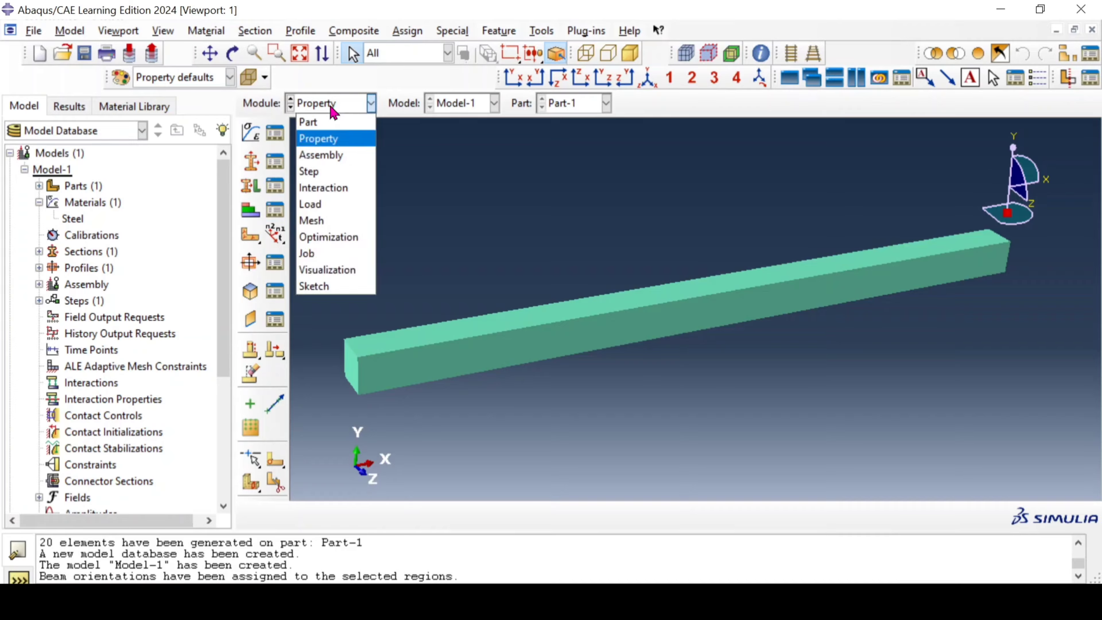
click(342, 155)
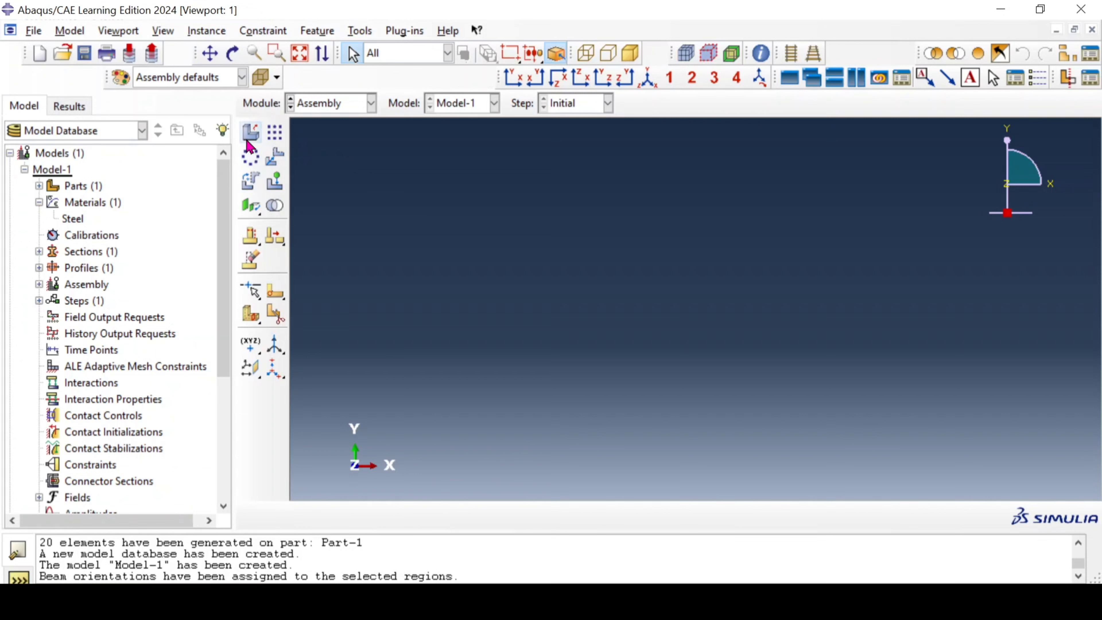
click(246, 141)
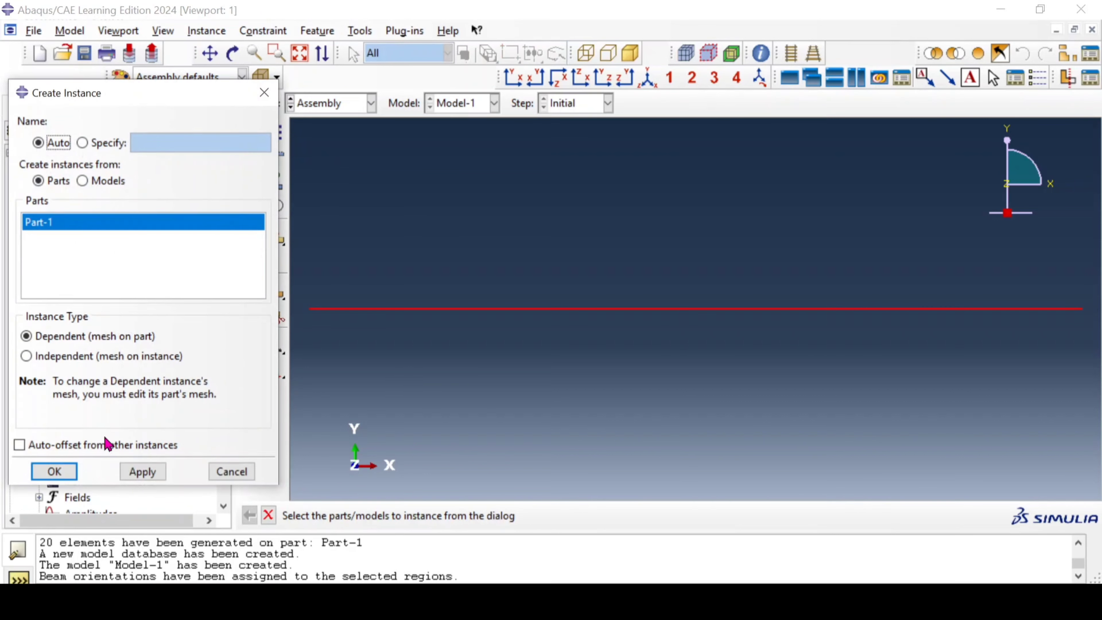
click(54, 472)
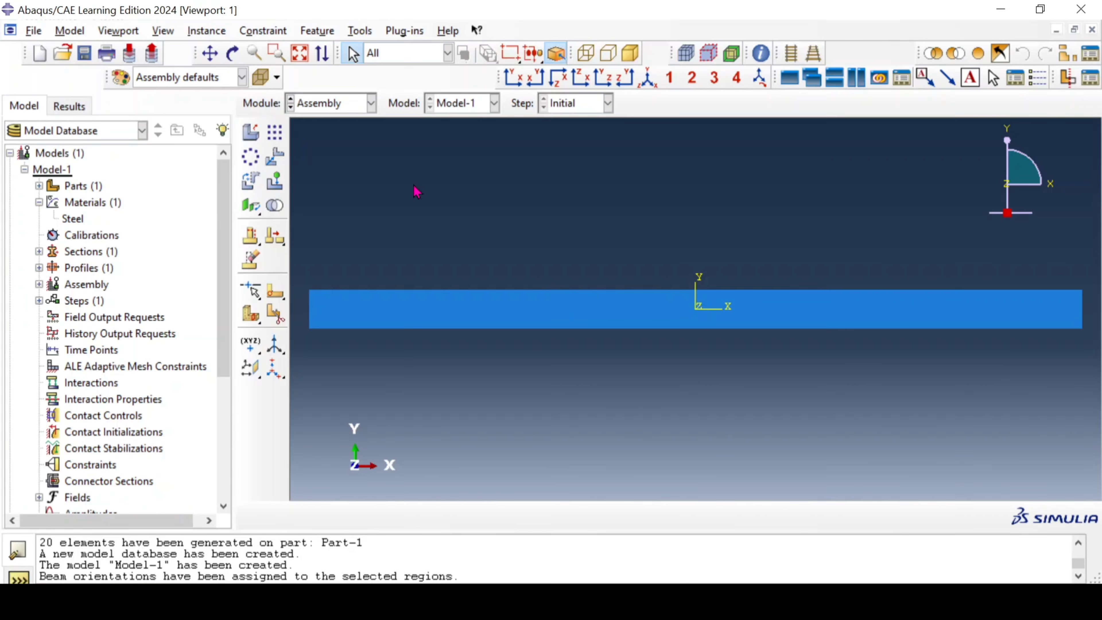
Step: Seed Part-1 for meshing with an approximate global size of 5
click(350, 107)
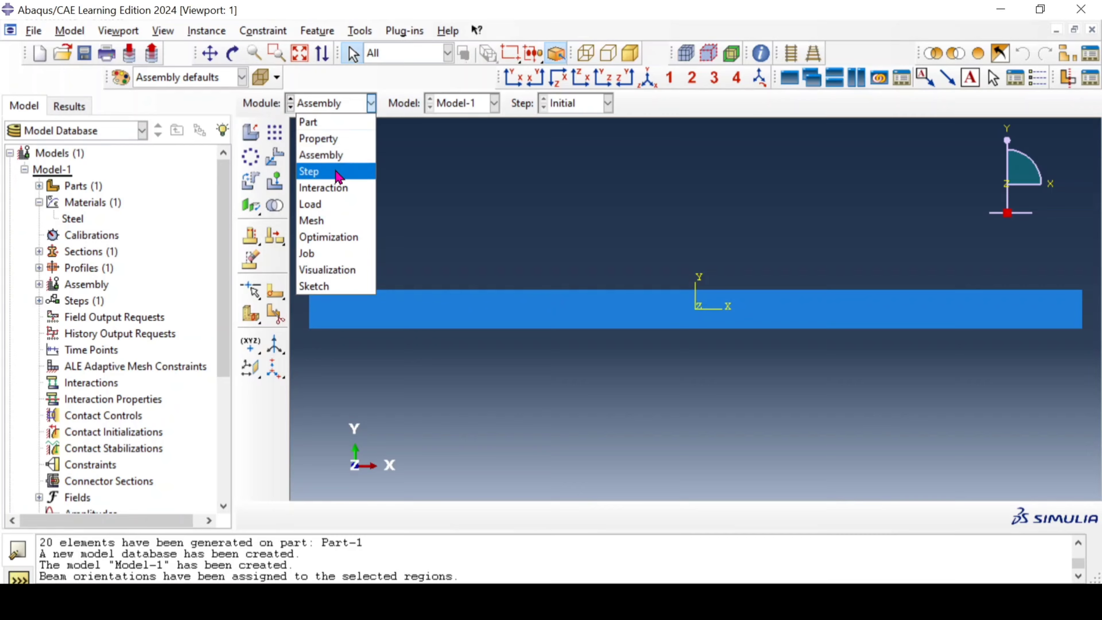
click(350, 226)
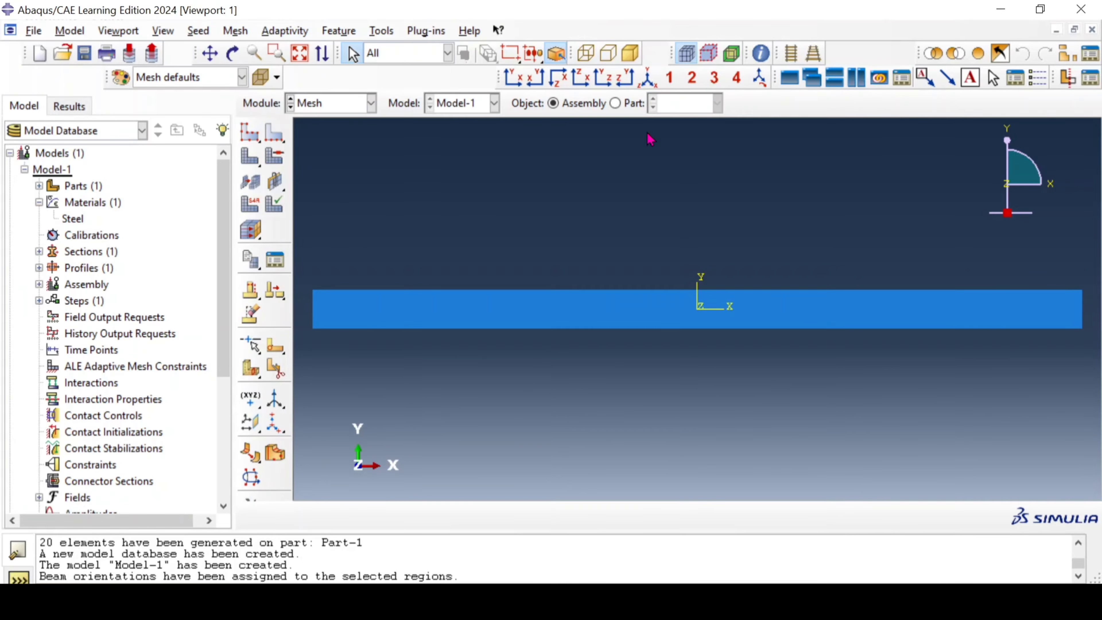
click(625, 103)
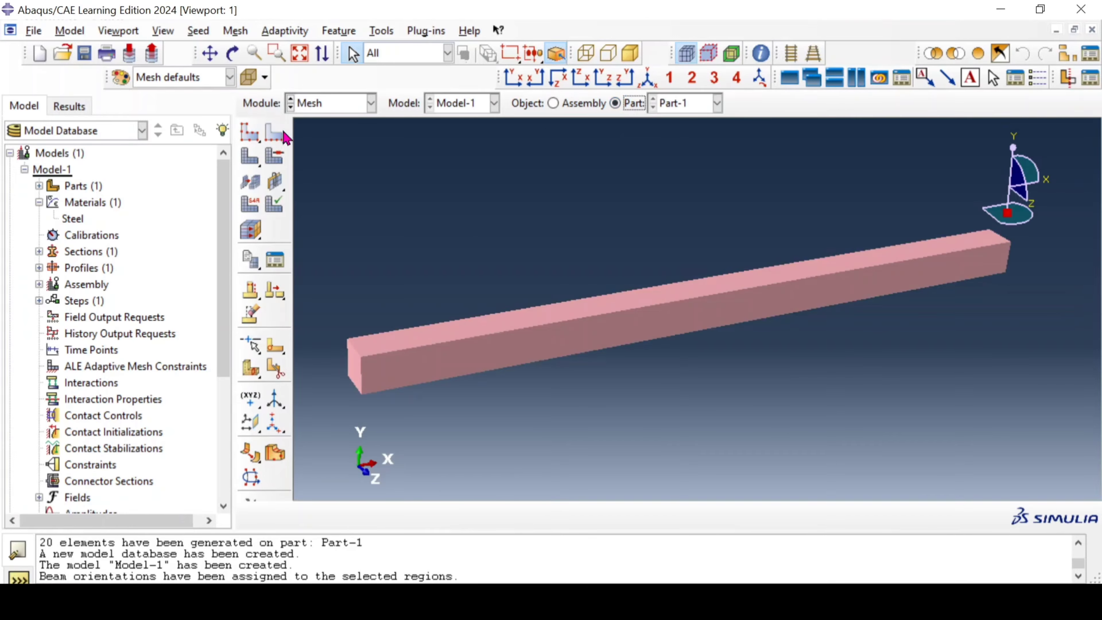
click(251, 140)
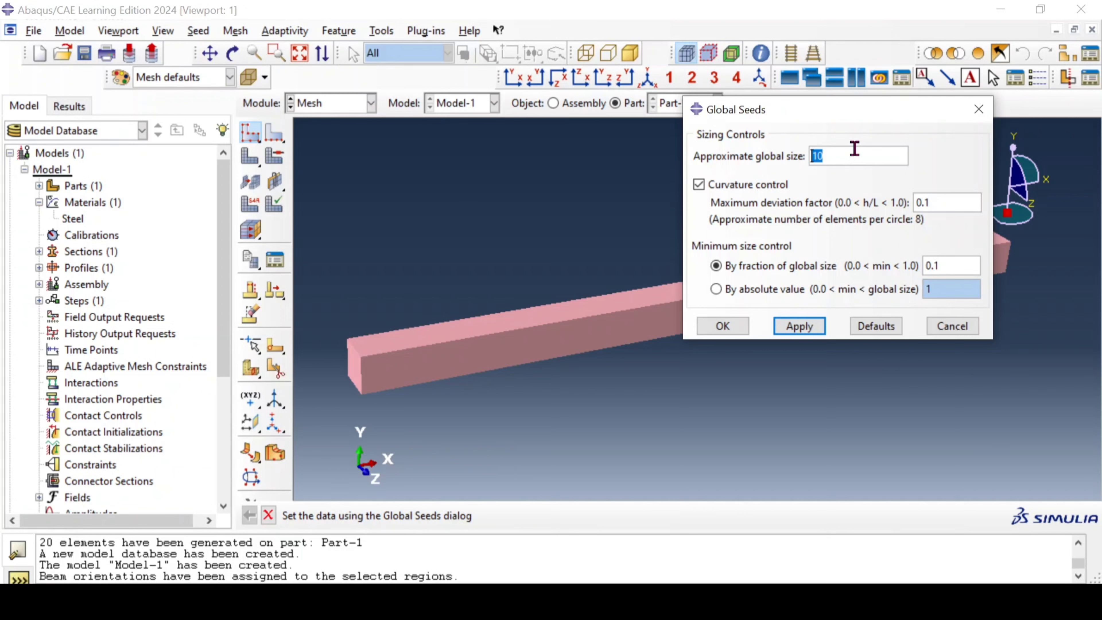
text(5)
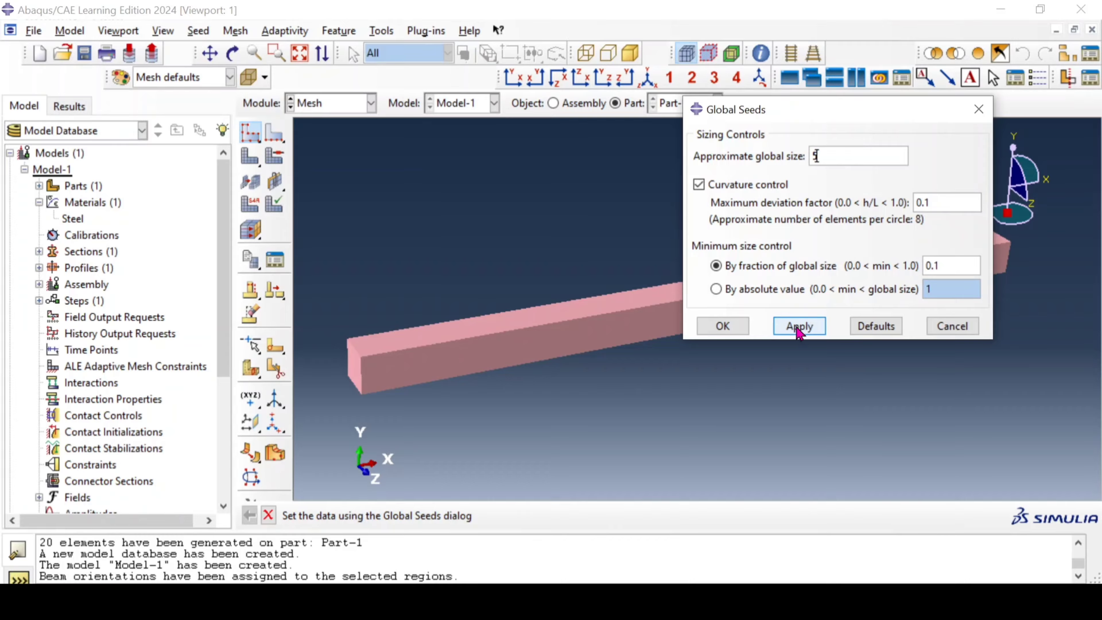
click(738, 327)
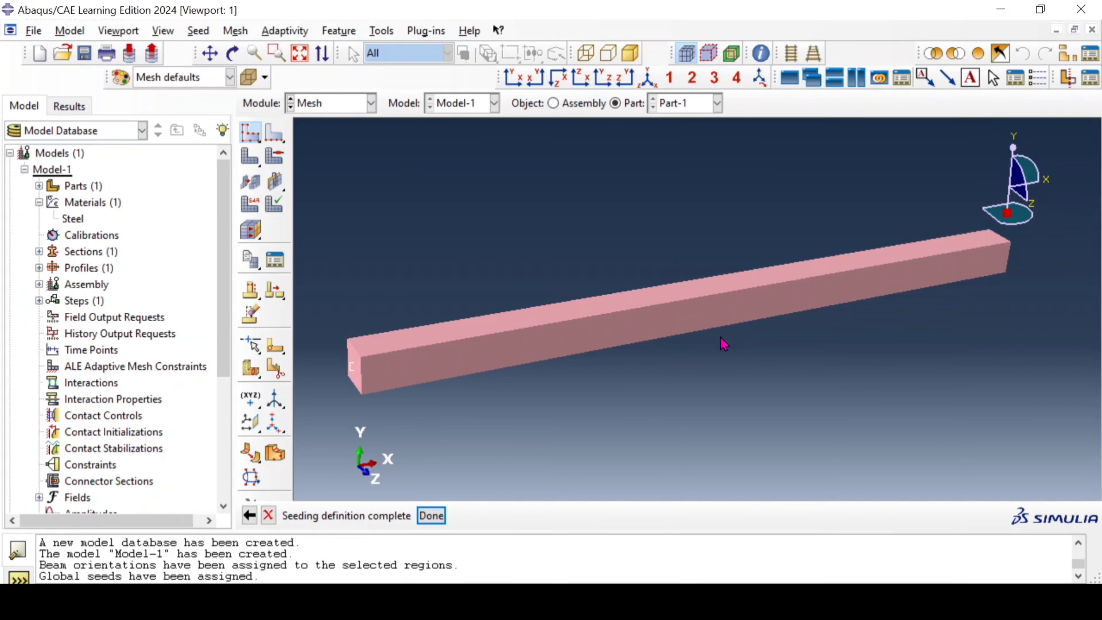
click(433, 519)
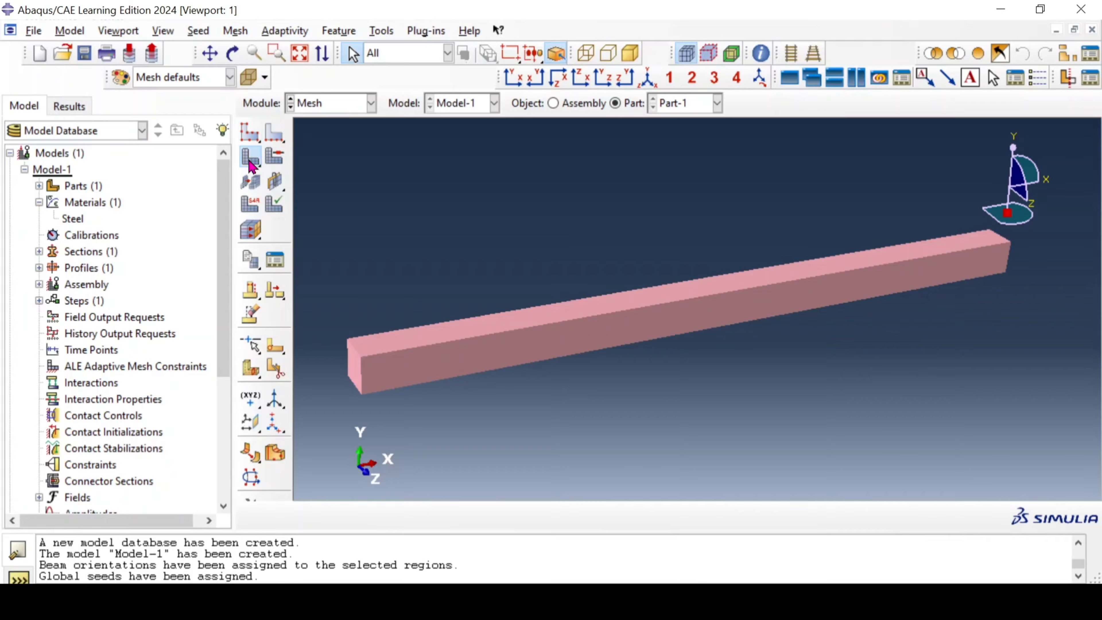
Step: Mesh the whole of Part-1 using the assigned global seeds
click(255, 155)
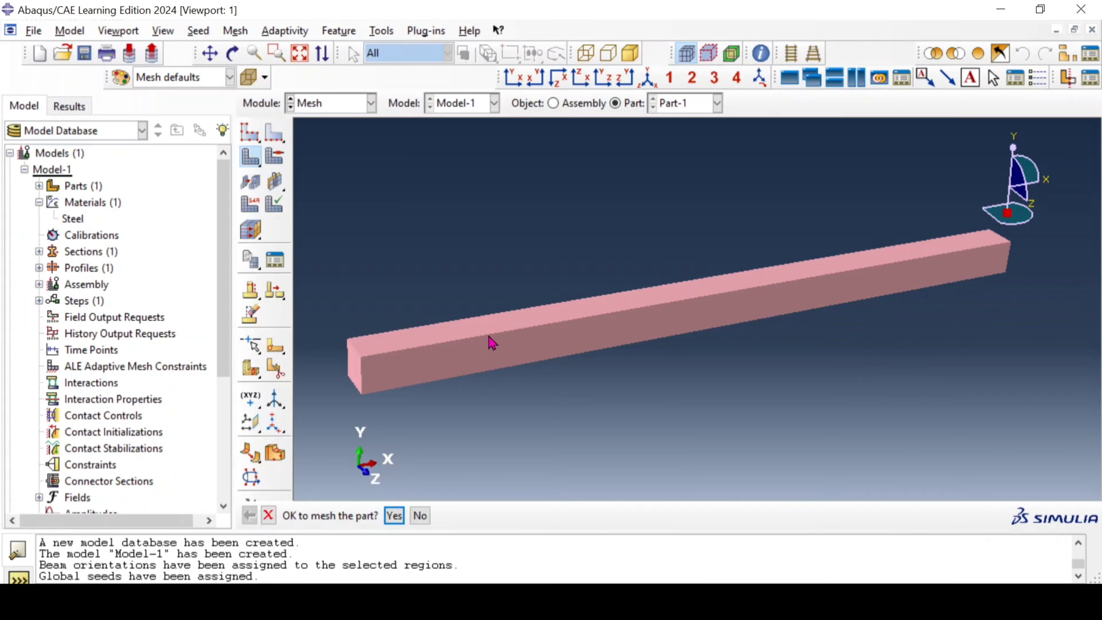
click(394, 515)
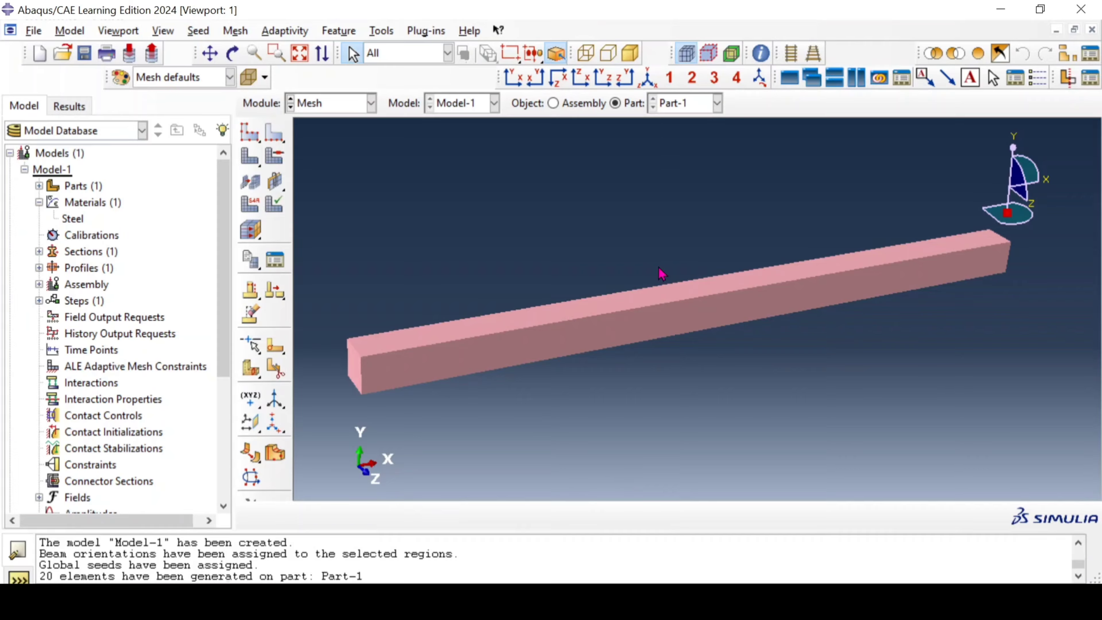
ctrl+alt+drag(653, 264, 644, 260)
Step: Turn off beam profile rendering for the meshed part so it displays as a plain wire
click(163, 31)
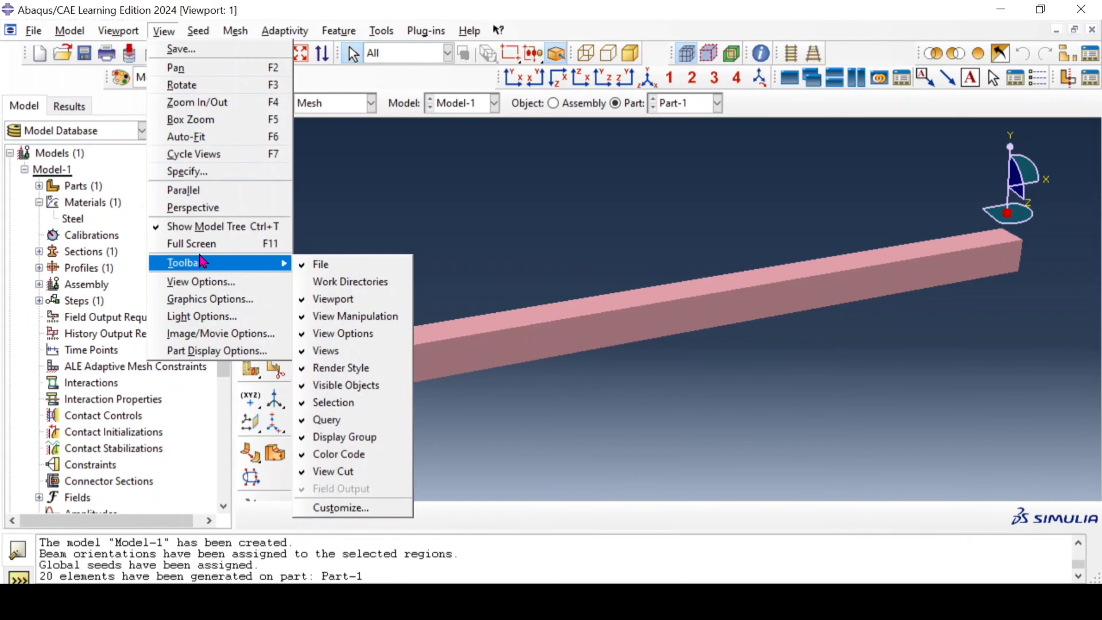
click(557, 254)
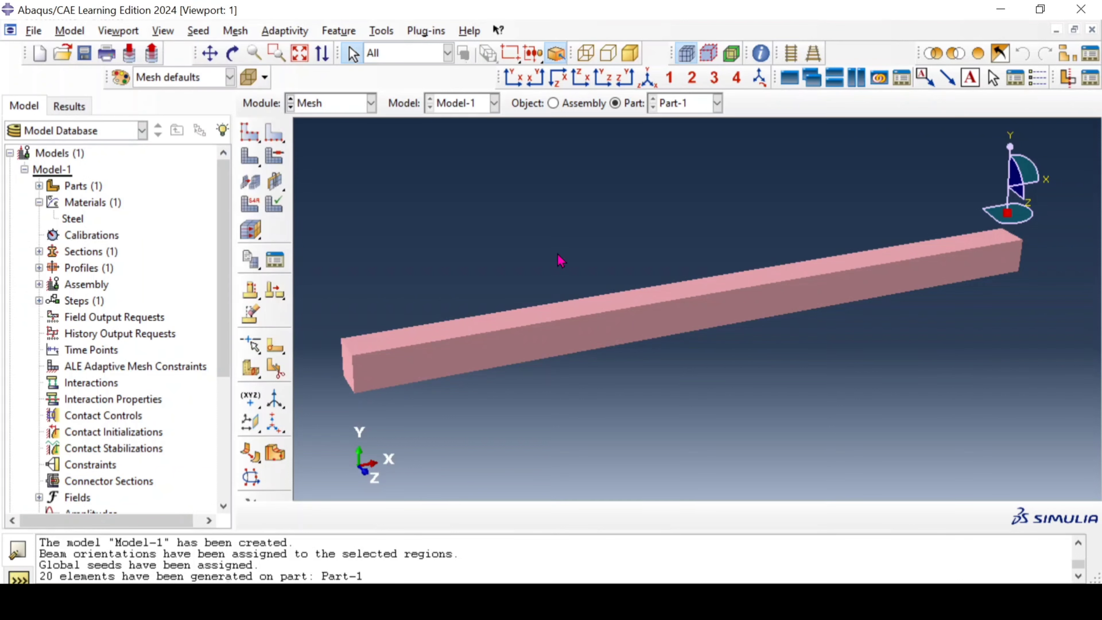
click(330, 103)
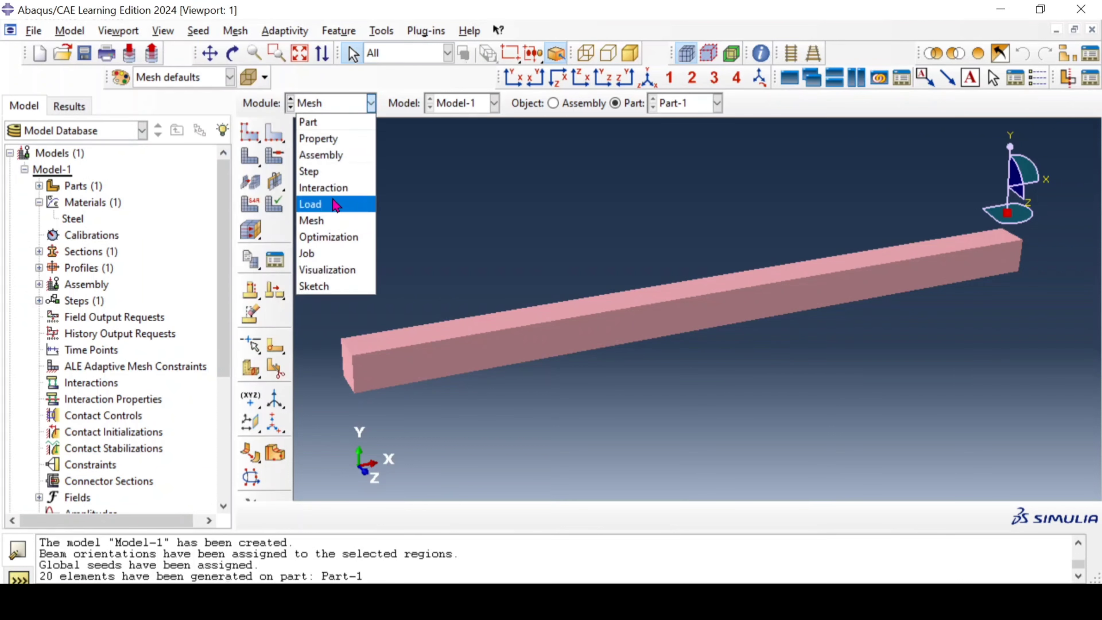
click(165, 35)
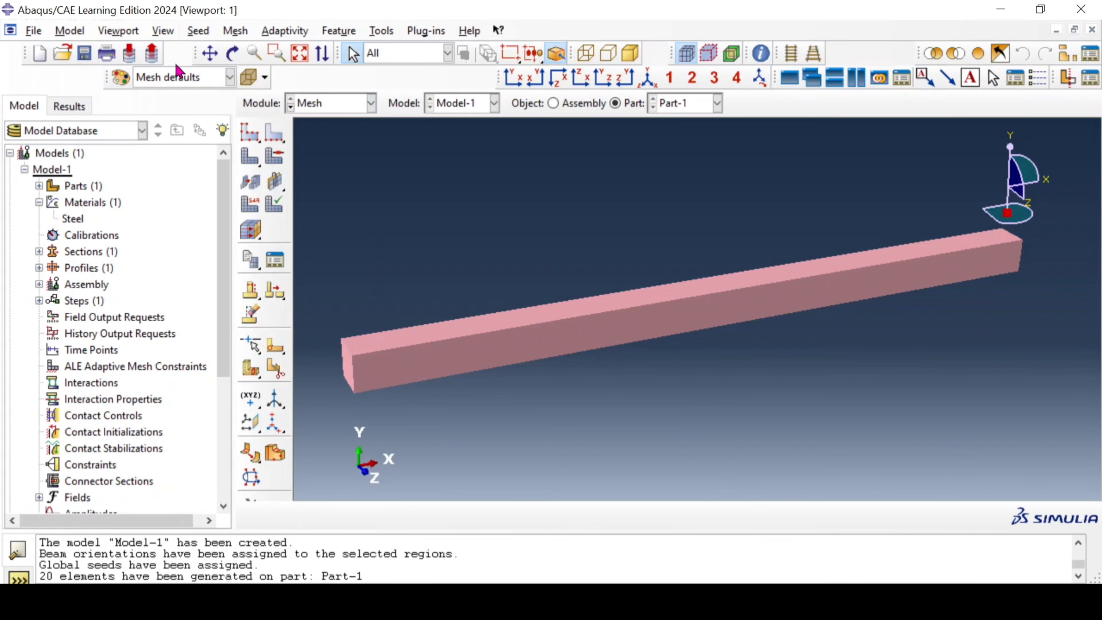
click(163, 31)
click(211, 349)
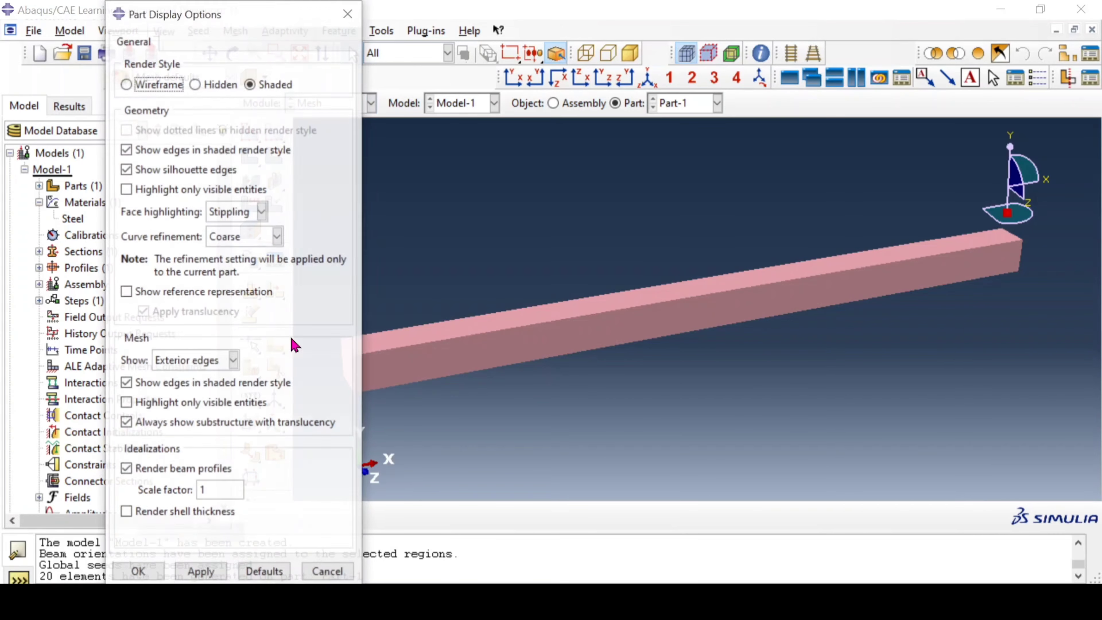
click(145, 471)
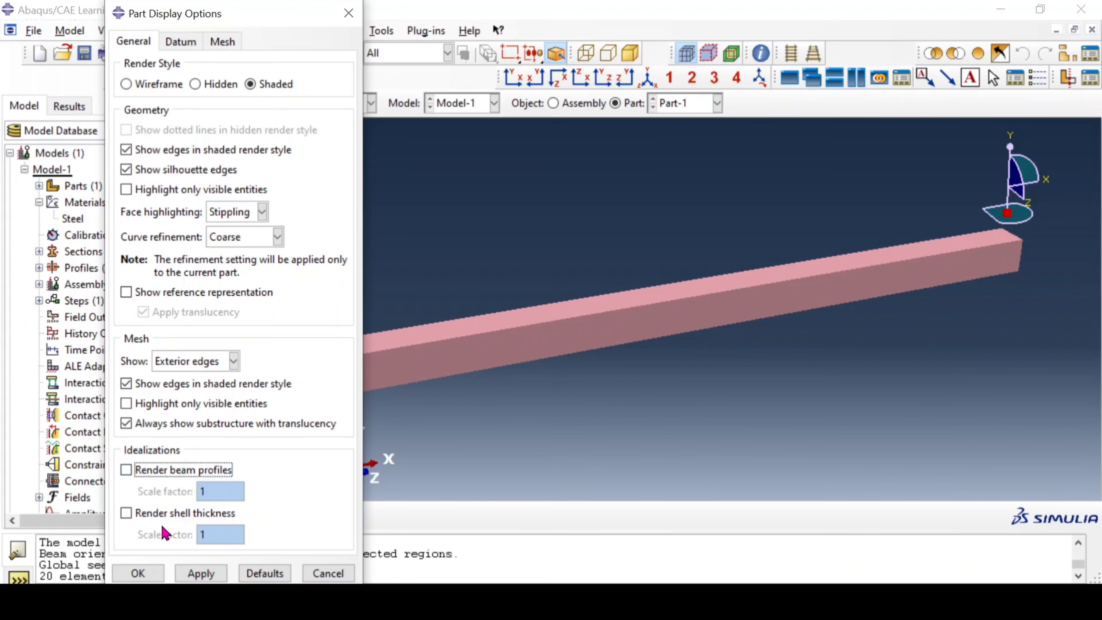
click(193, 575)
click(138, 574)
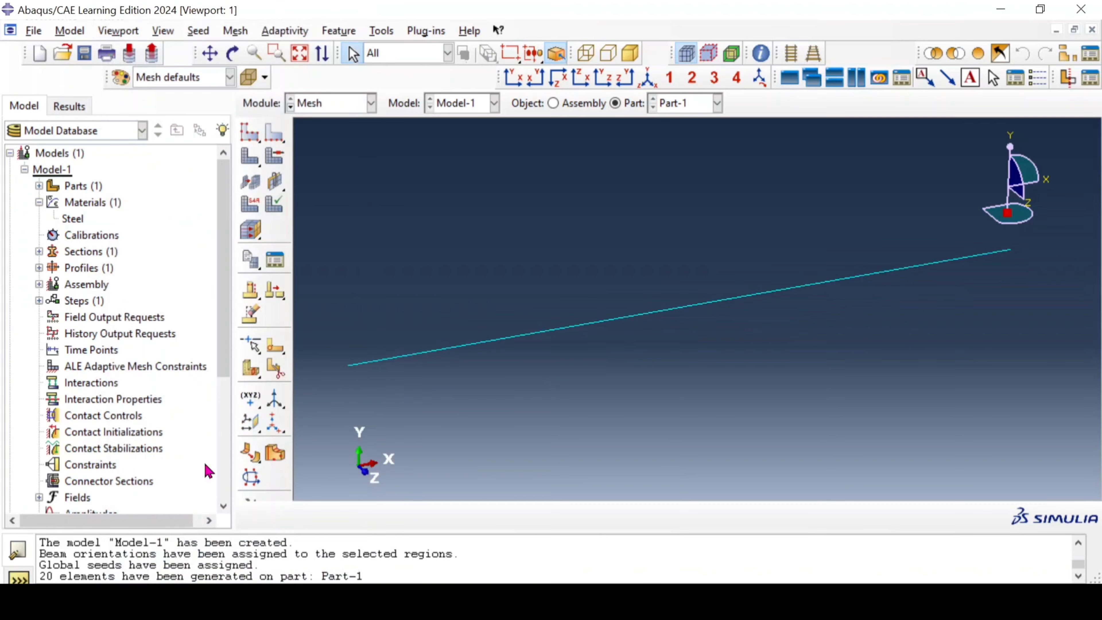
scroll(548, 280, down, 3)
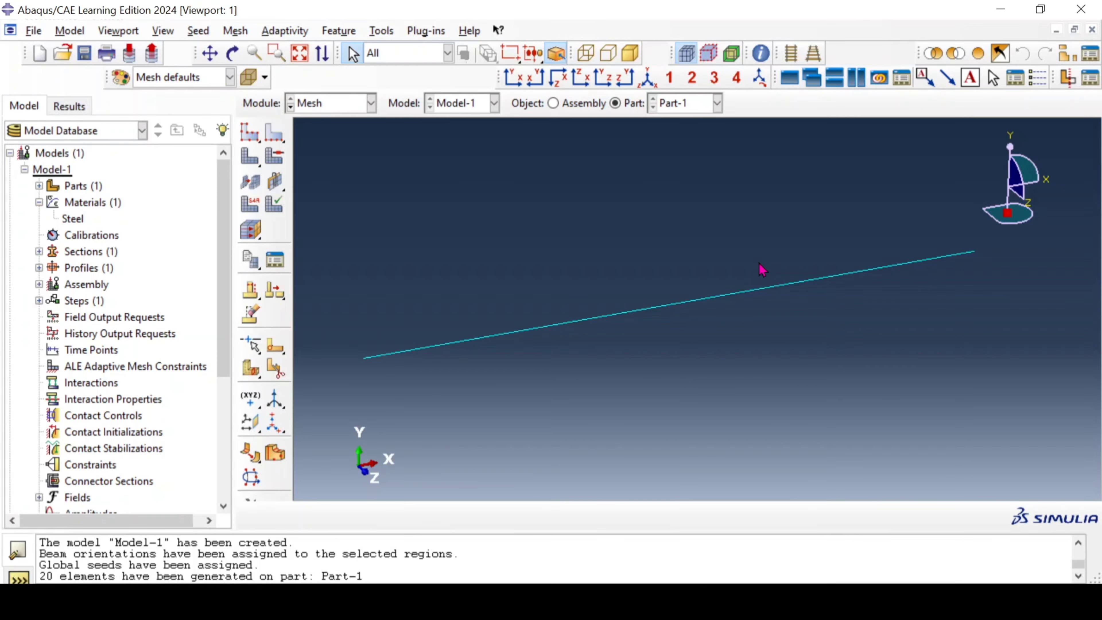
Step: Switch to the Step module and turn off beam profile rendering for the assembly
click(309, 104)
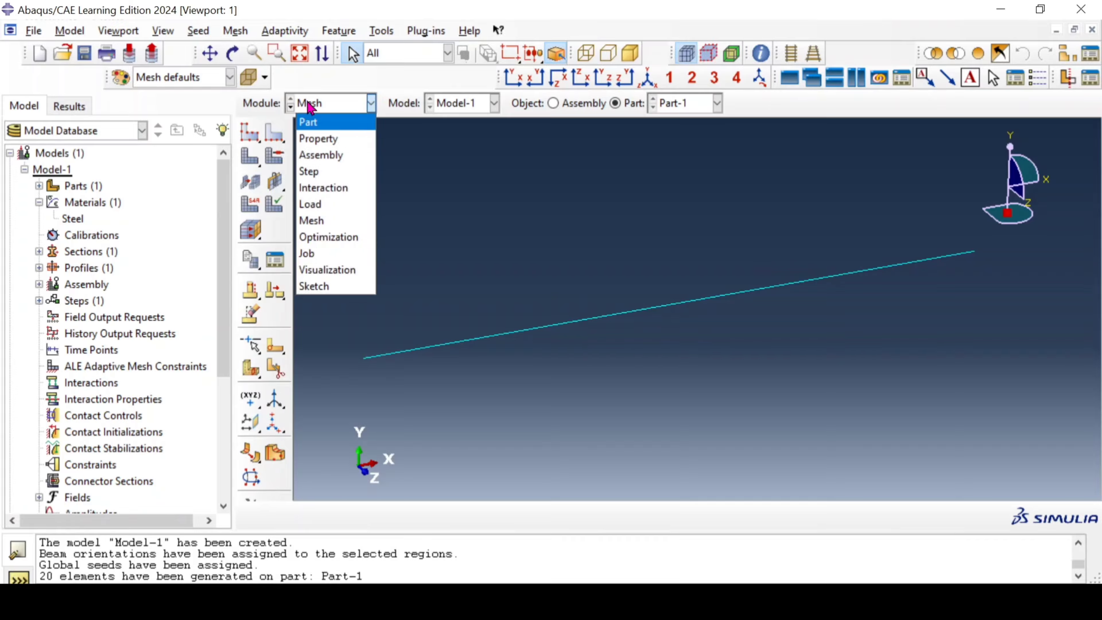
click(323, 173)
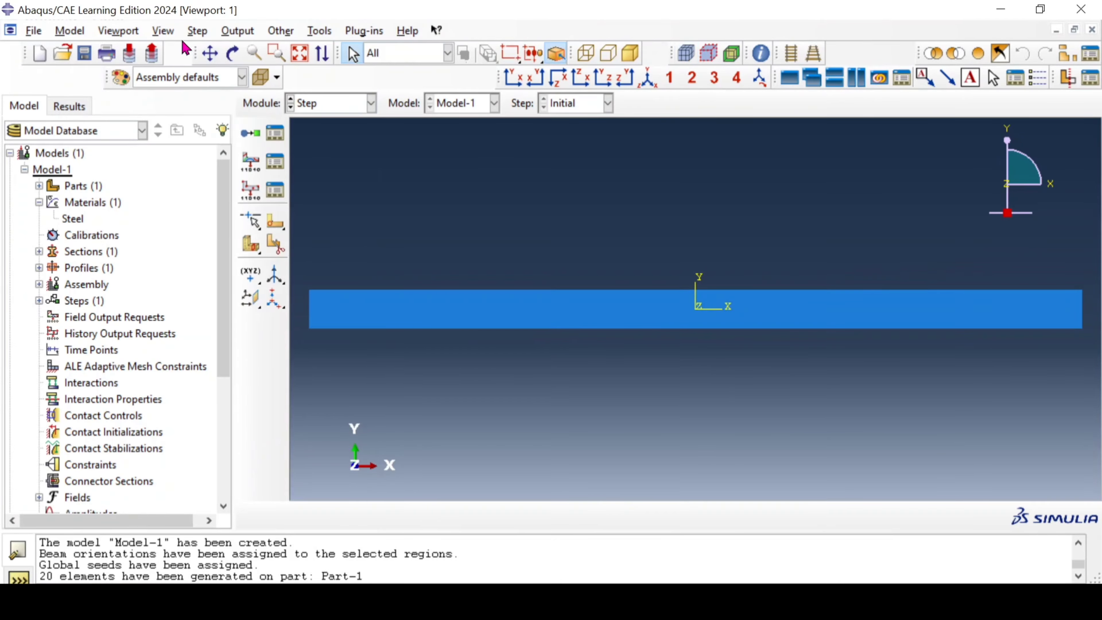
click(163, 31)
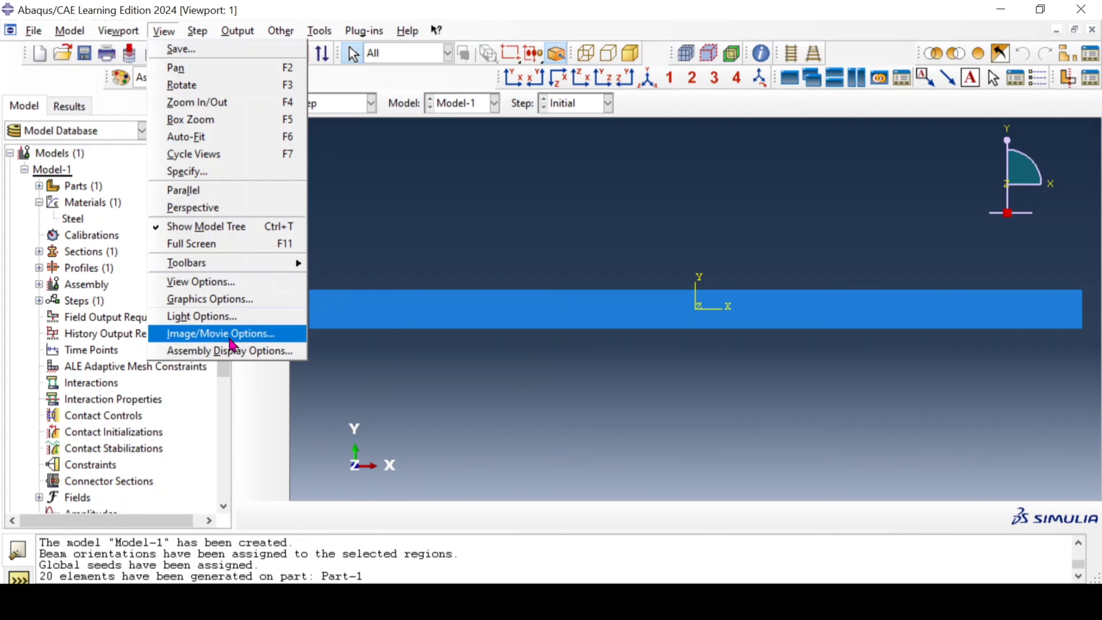
click(230, 351)
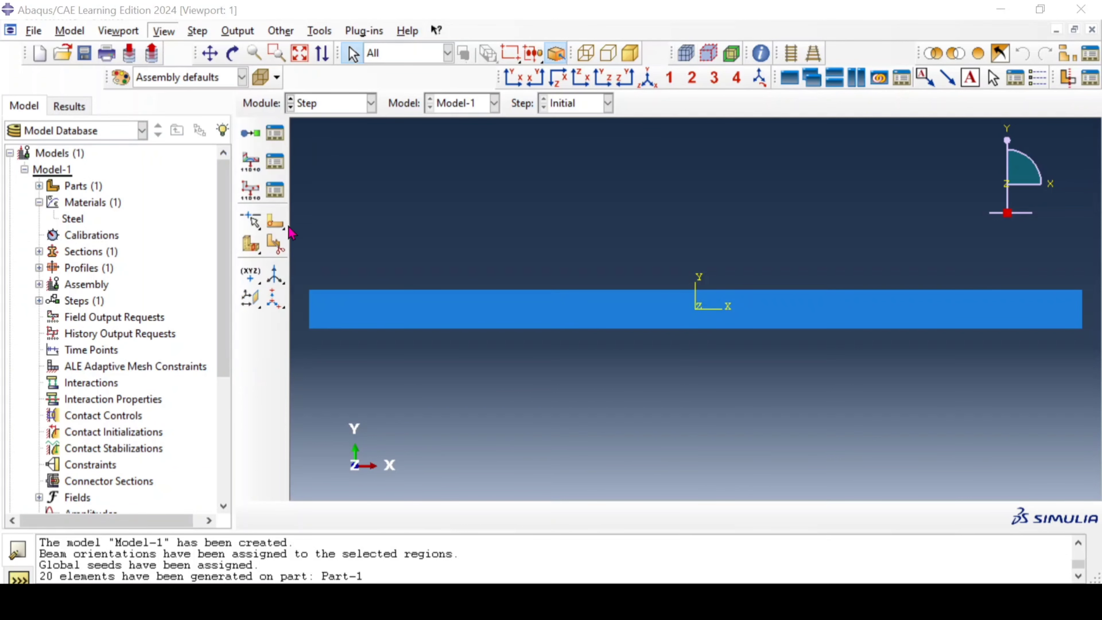
click(70, 452)
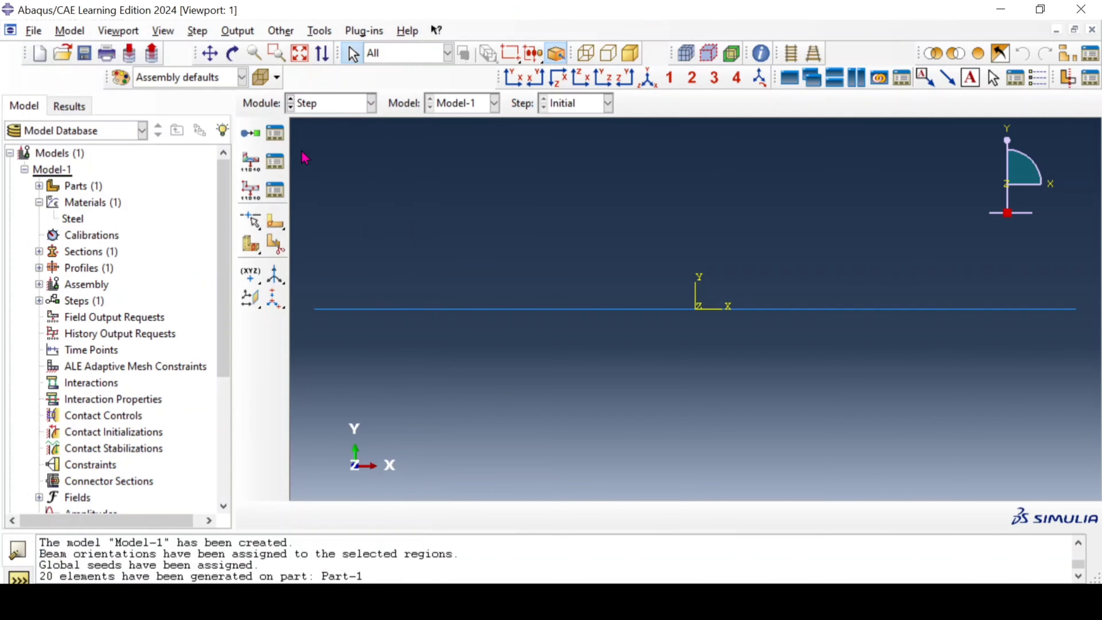
Step: Create a Static, General analysis step after the Initial step, keeping its default settings
click(250, 132)
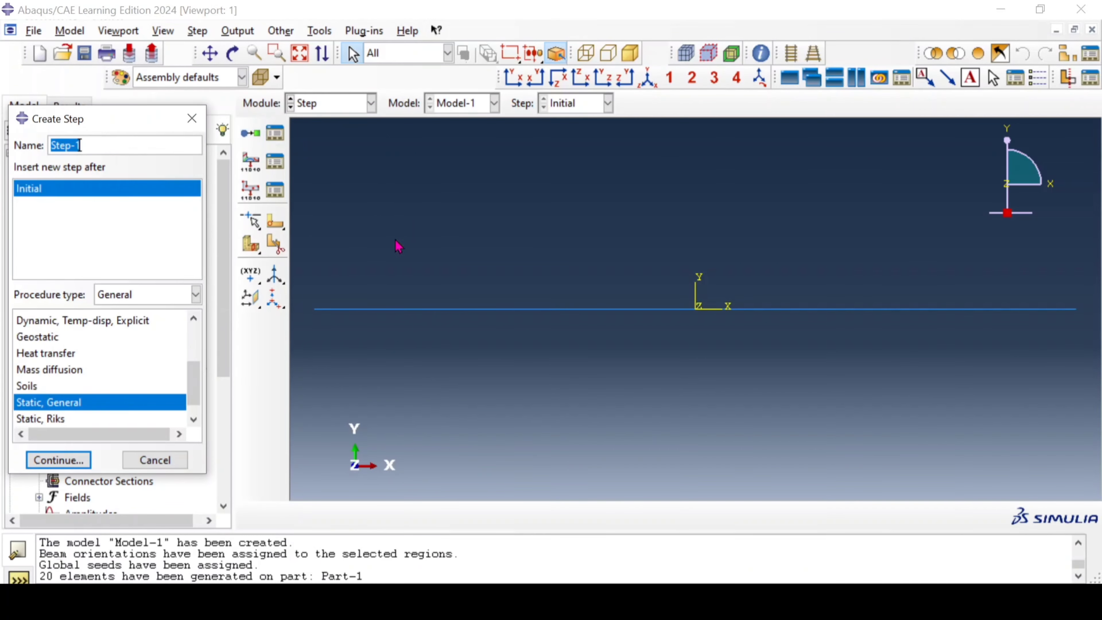
click(59, 460)
click(130, 529)
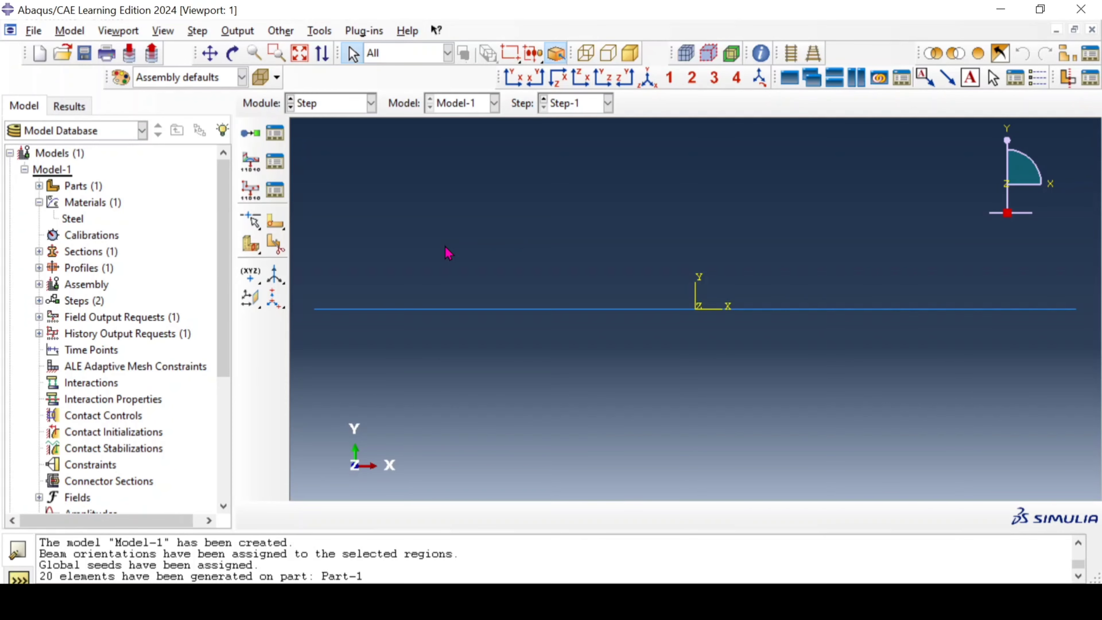
Step: Switch to the Load module and begin a mechanical concentrated force load in Step-1 on the beam's free end point at the positive X end
click(370, 106)
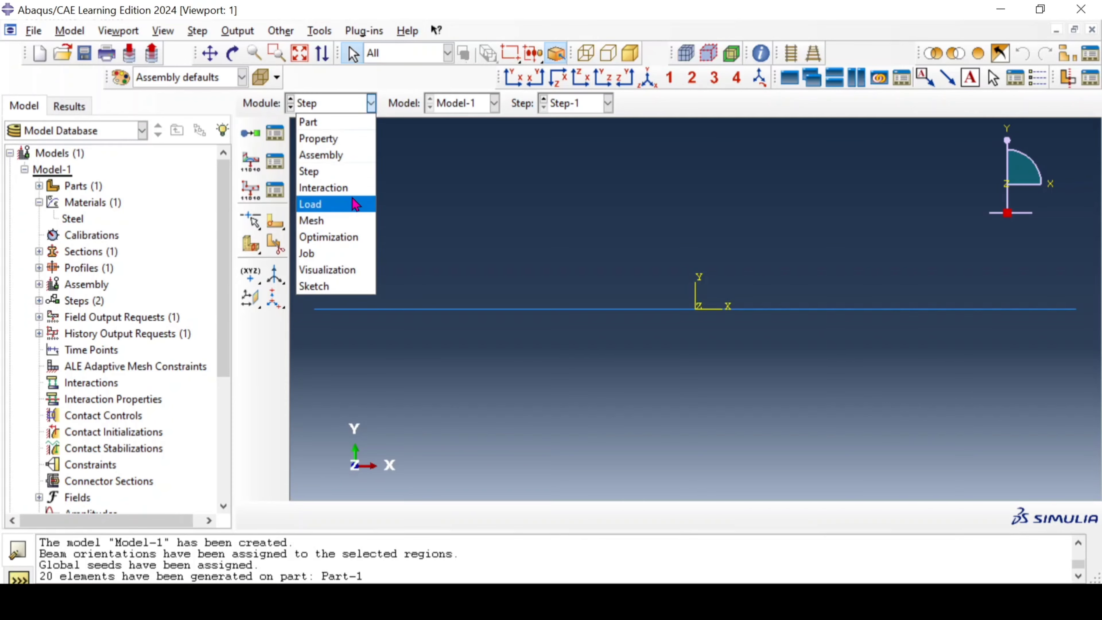
click(352, 205)
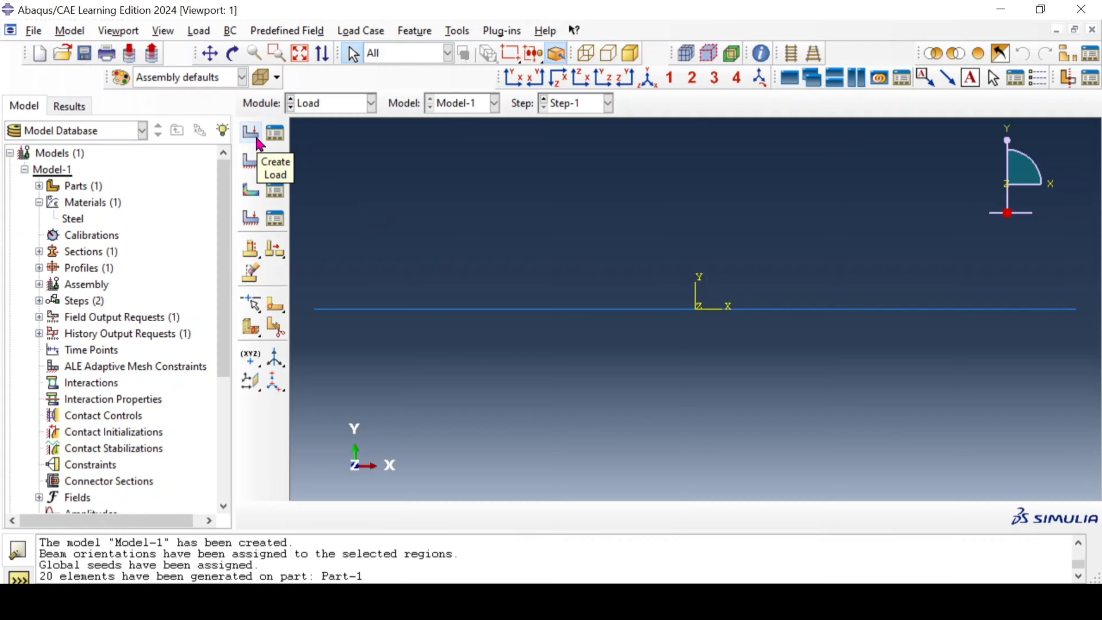
click(254, 134)
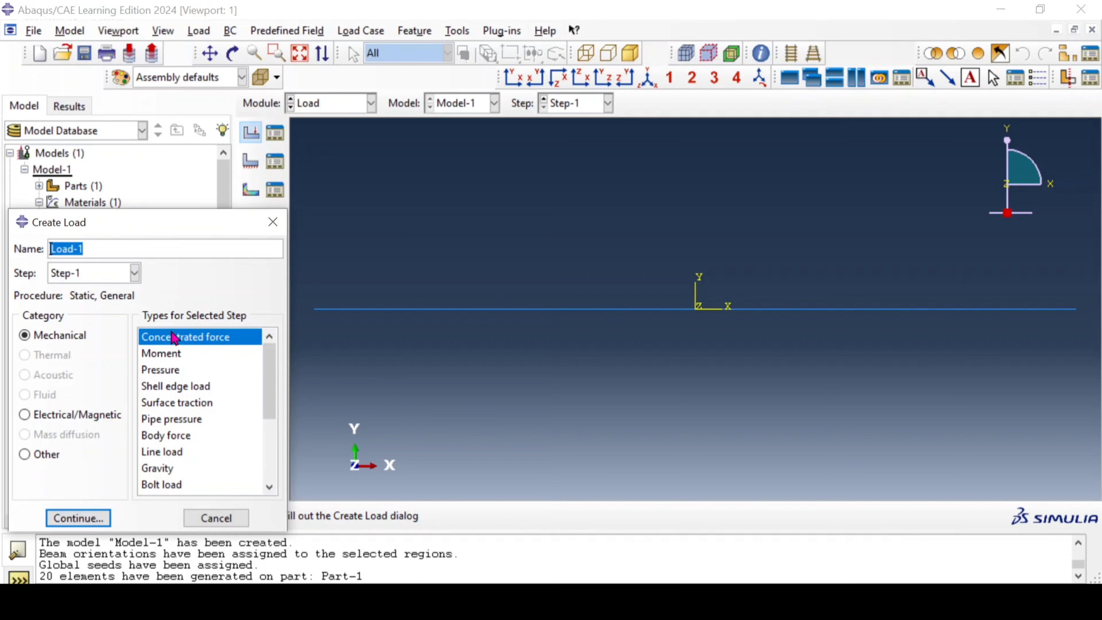
click(82, 518)
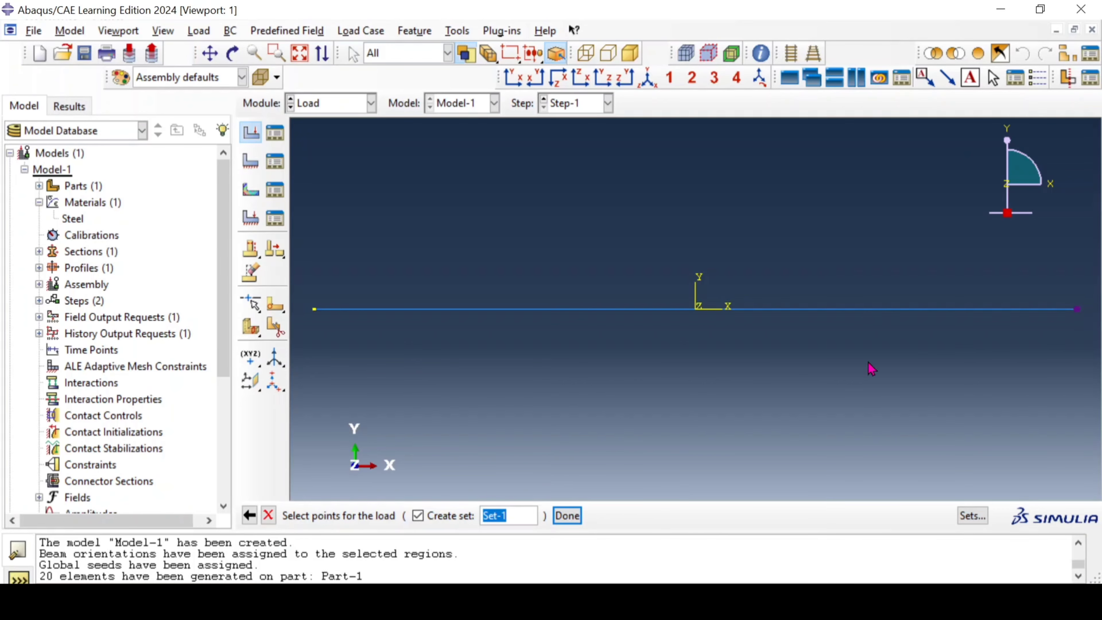
click(564, 516)
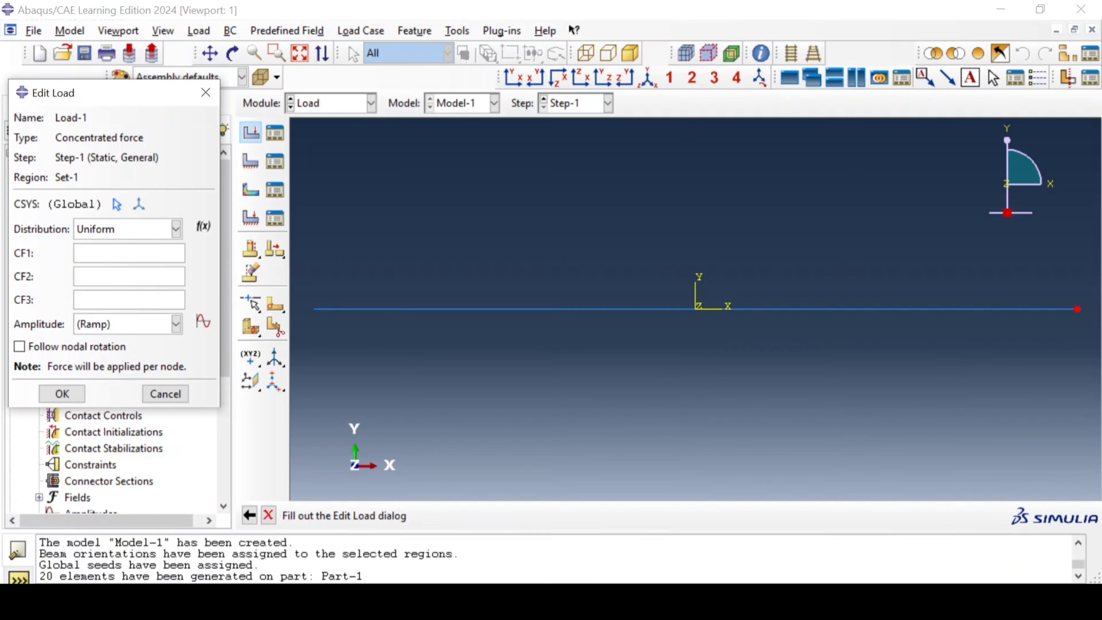
Step: Consult the Paint problem sketch for the load and apply its 100 N force downward along Y at the beam's free end
click(434, 601)
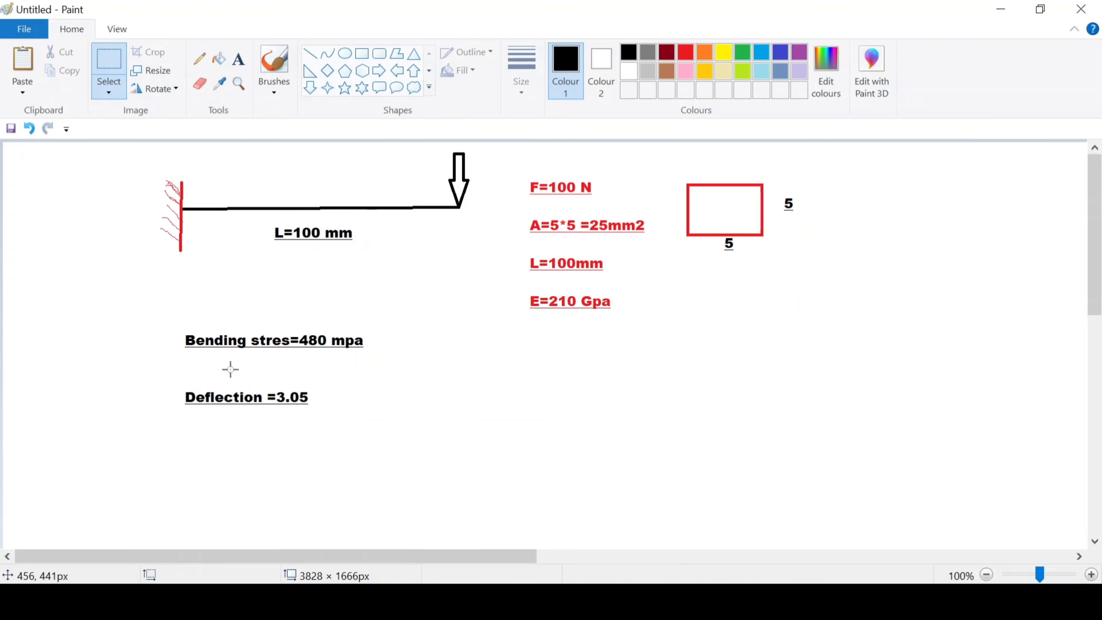
click(1002, 9)
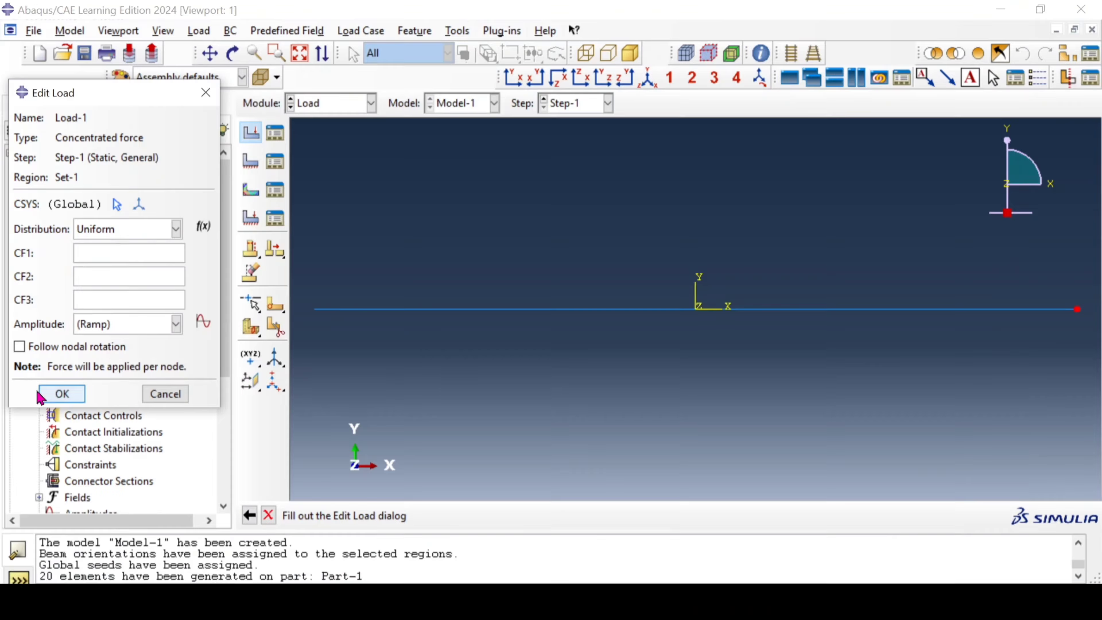
click(131, 255)
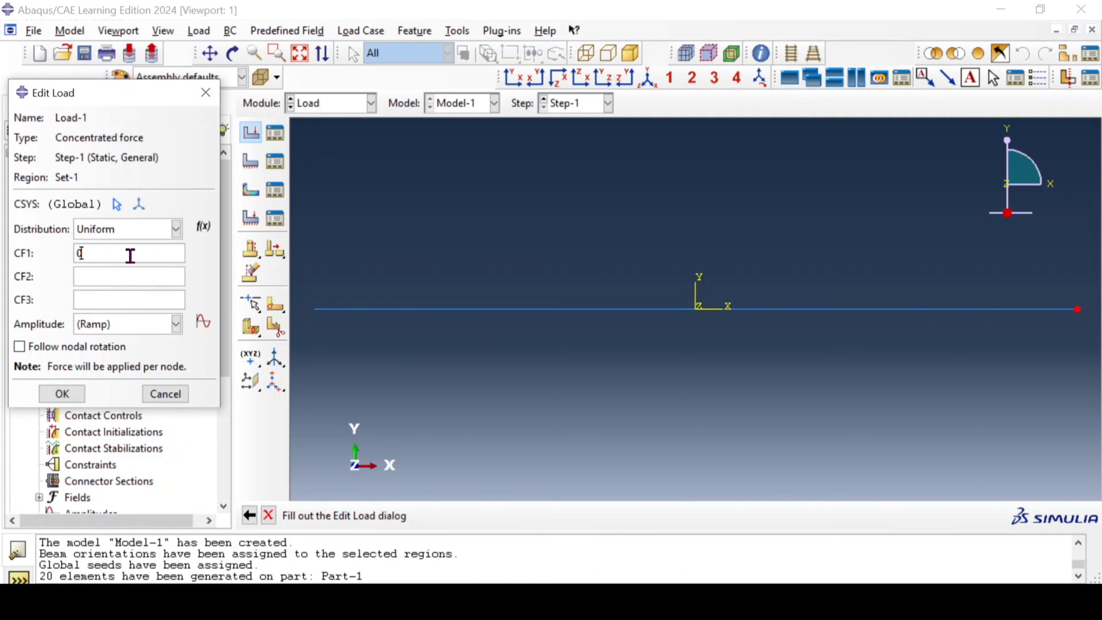
click(122, 277)
click(65, 399)
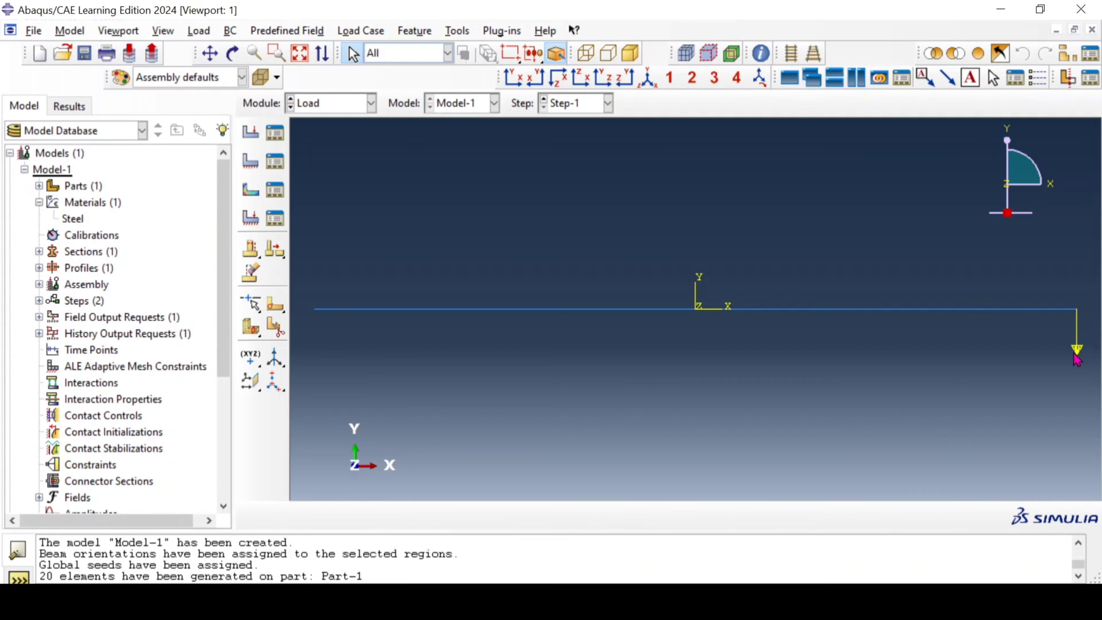
Step: Create a Symmetry/Antisymmetry/Encastre boundary condition in Step-1 and fix the beam end opposite the load with ENCASTRE
scroll(938, 350, up, 1)
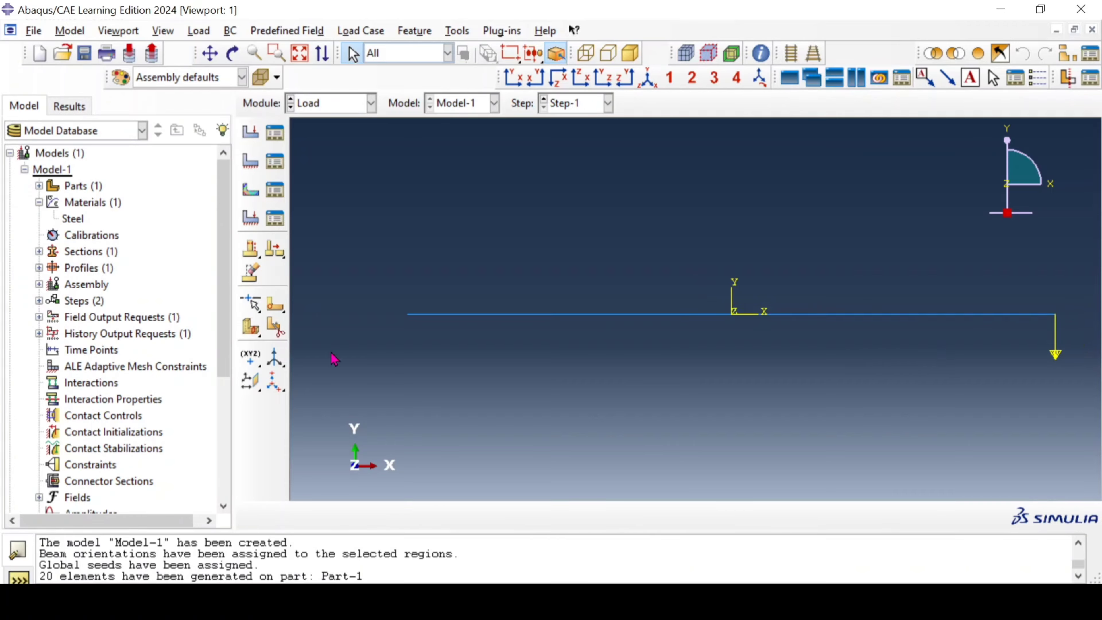
scroll(413, 321, down, 3)
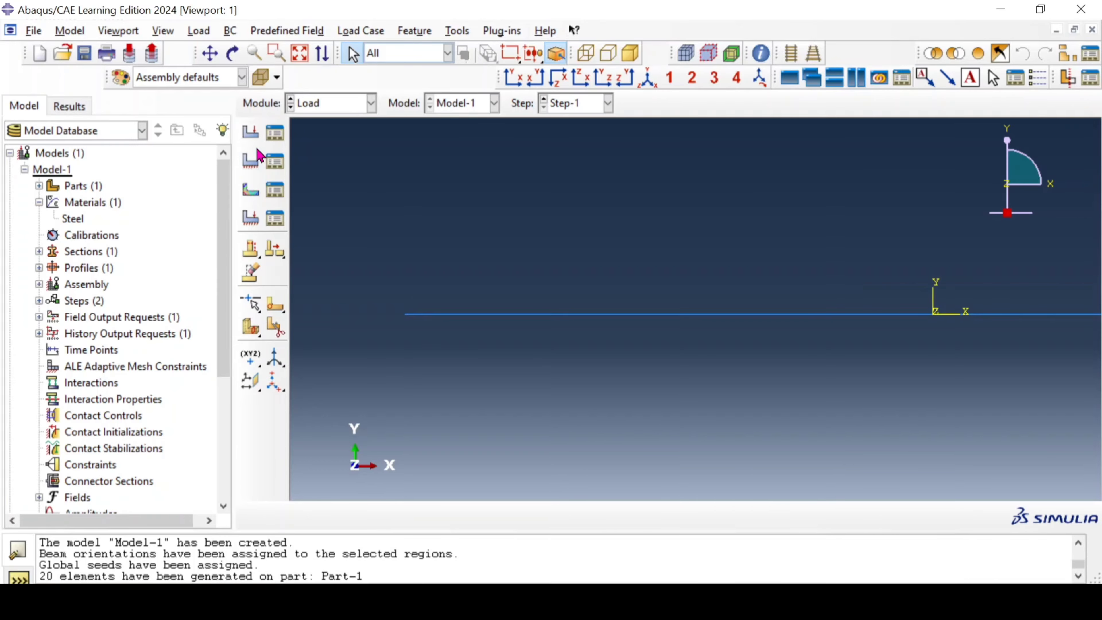
click(251, 162)
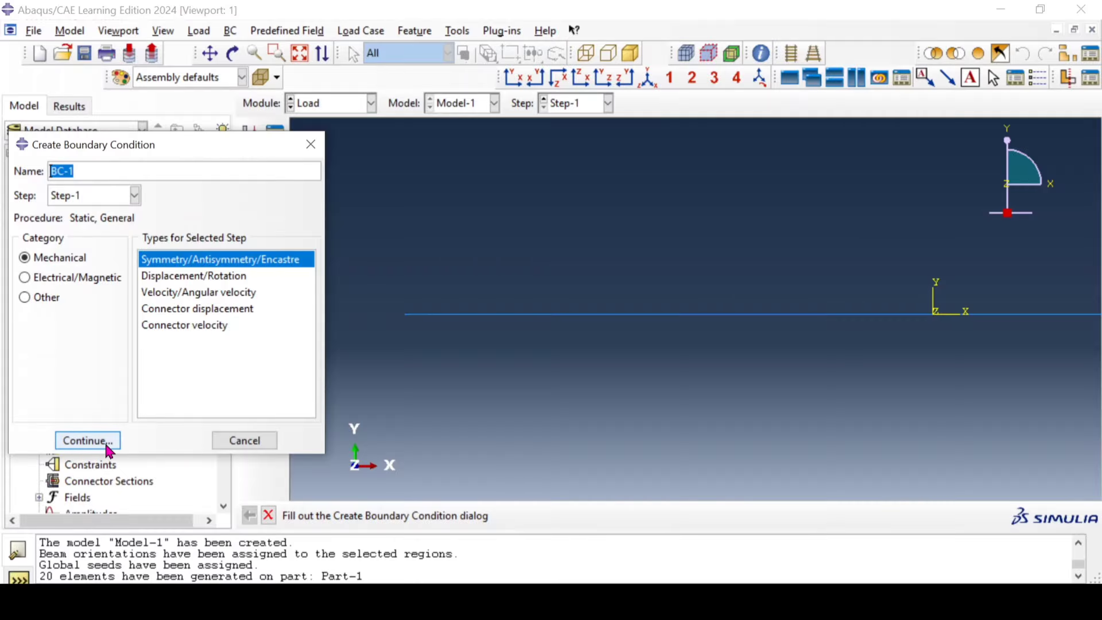
click(88, 440)
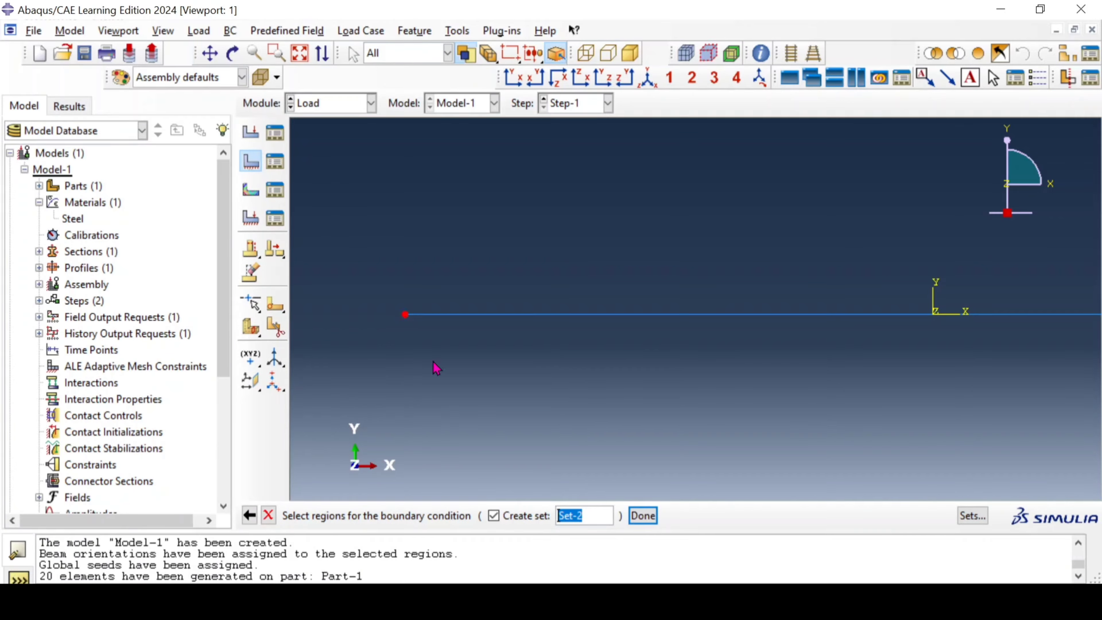
click(636, 524)
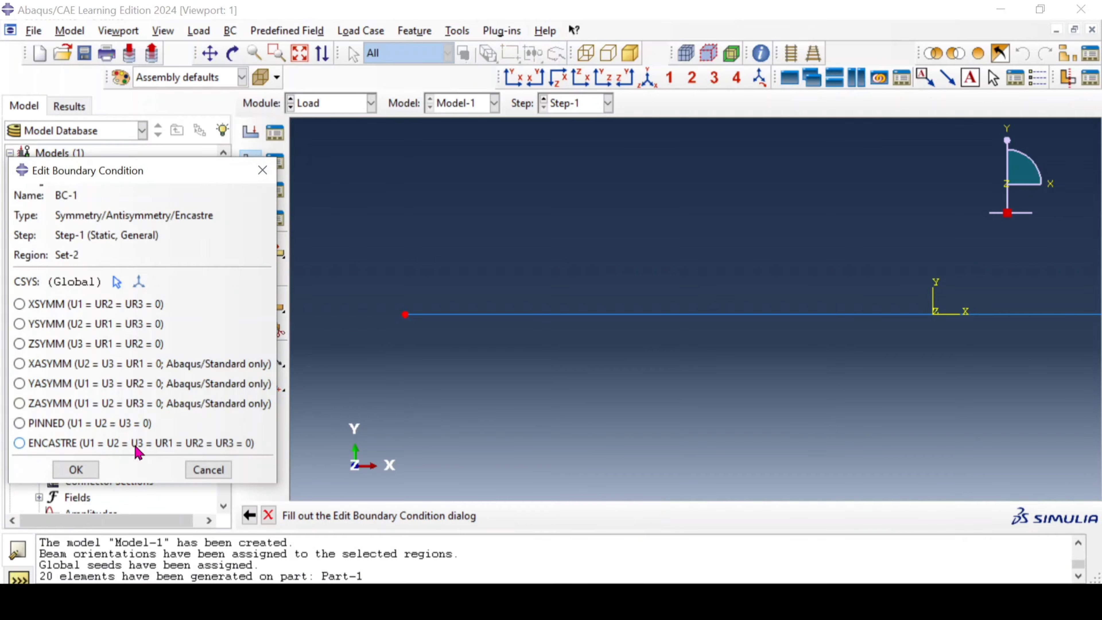
click(85, 446)
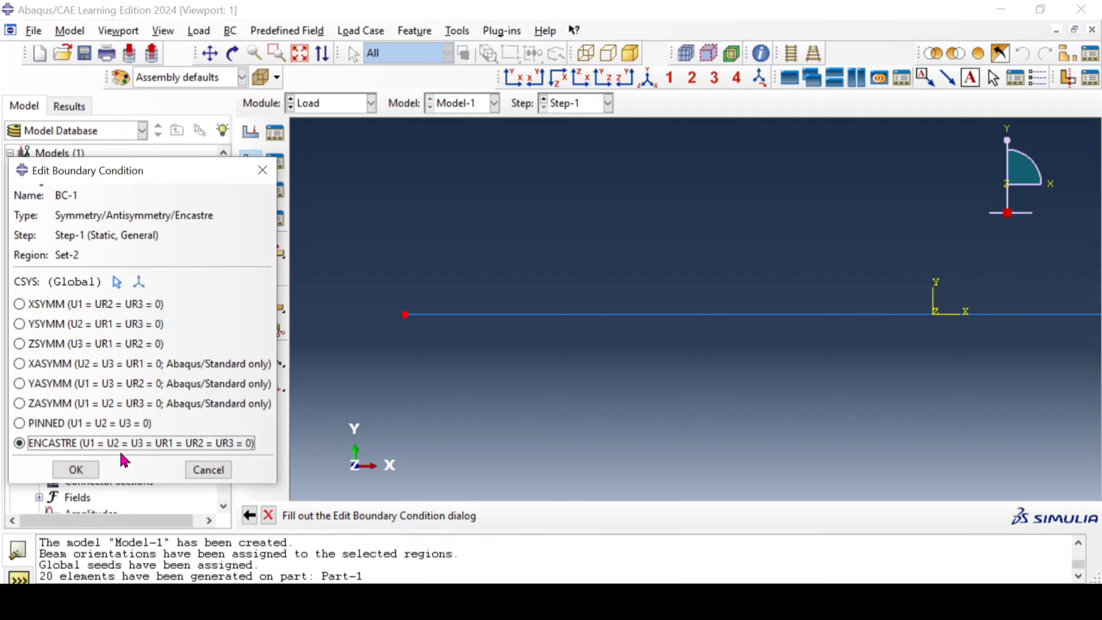
click(75, 469)
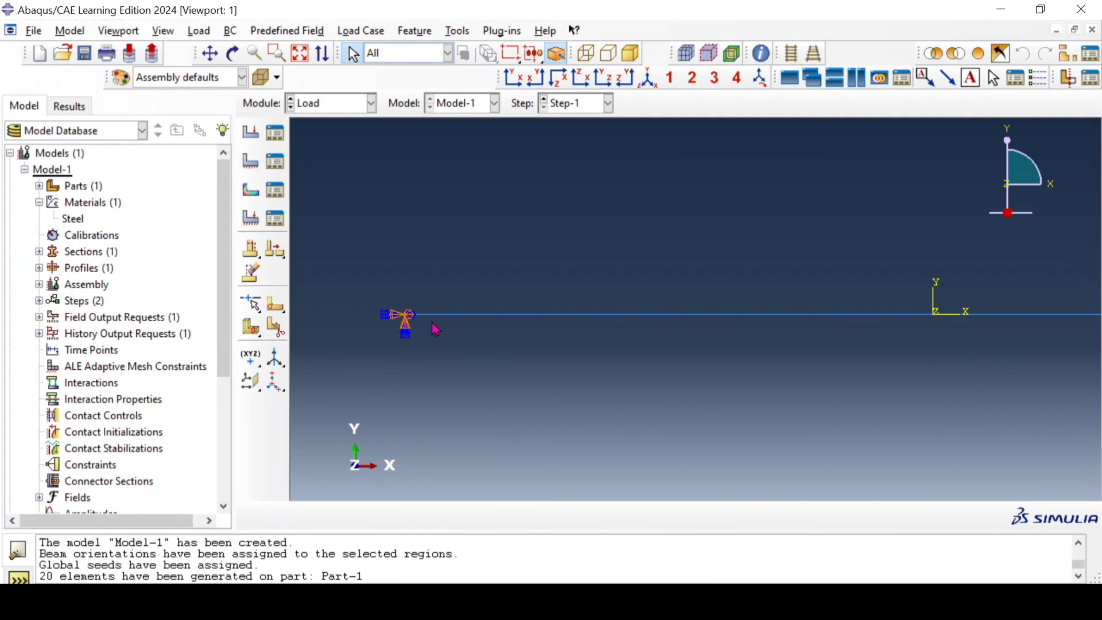
scroll(435, 330, down, 3)
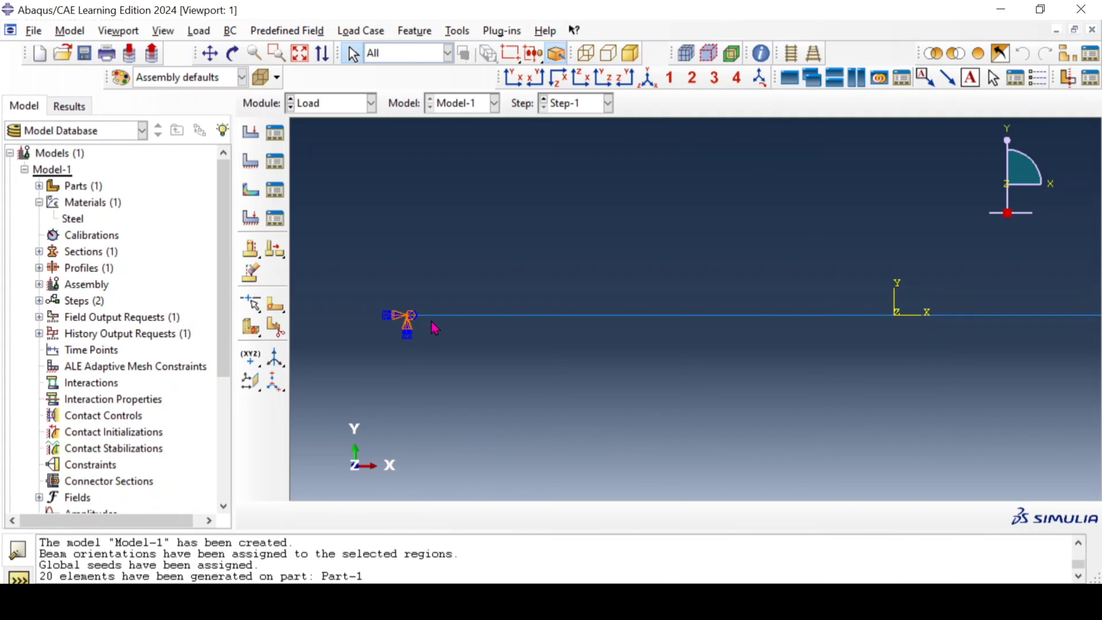
scroll(435, 331, down, 4)
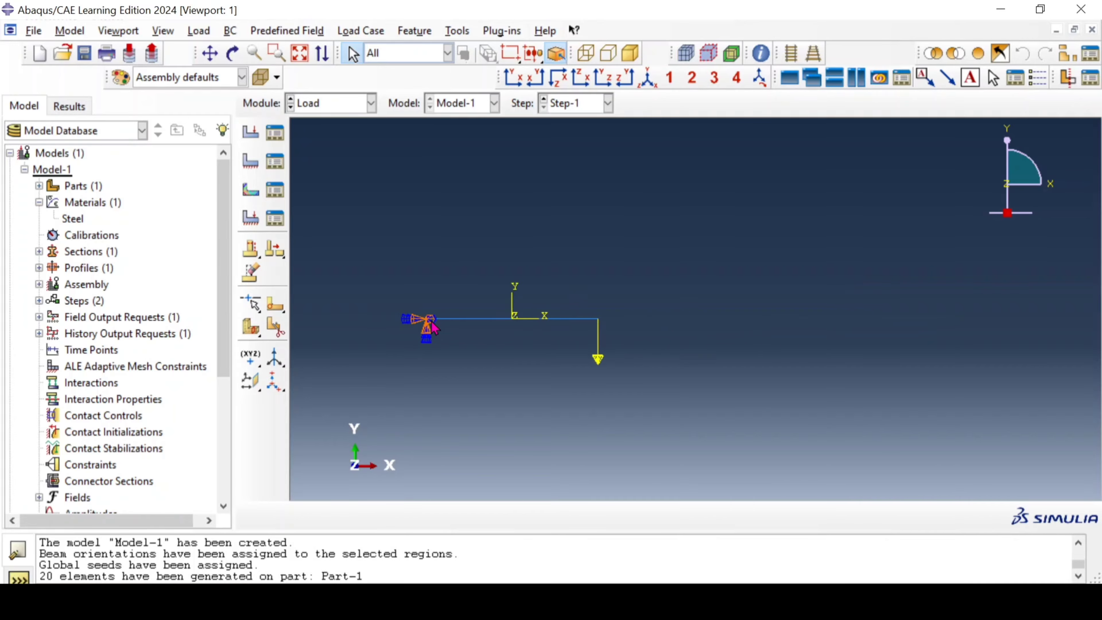
scroll(436, 330, up, 1)
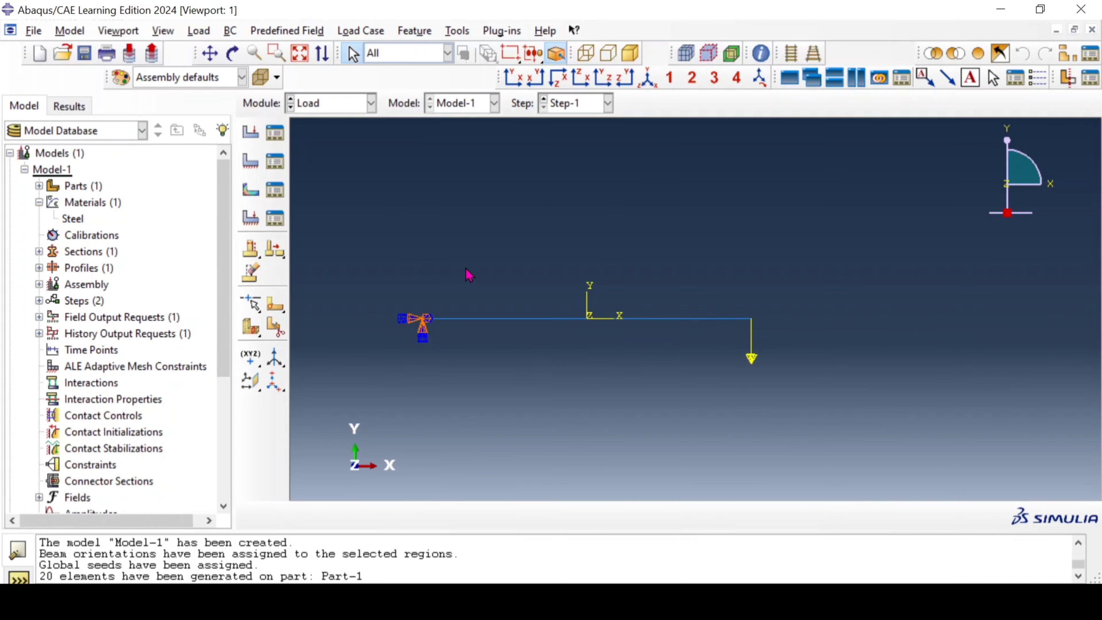
click(348, 104)
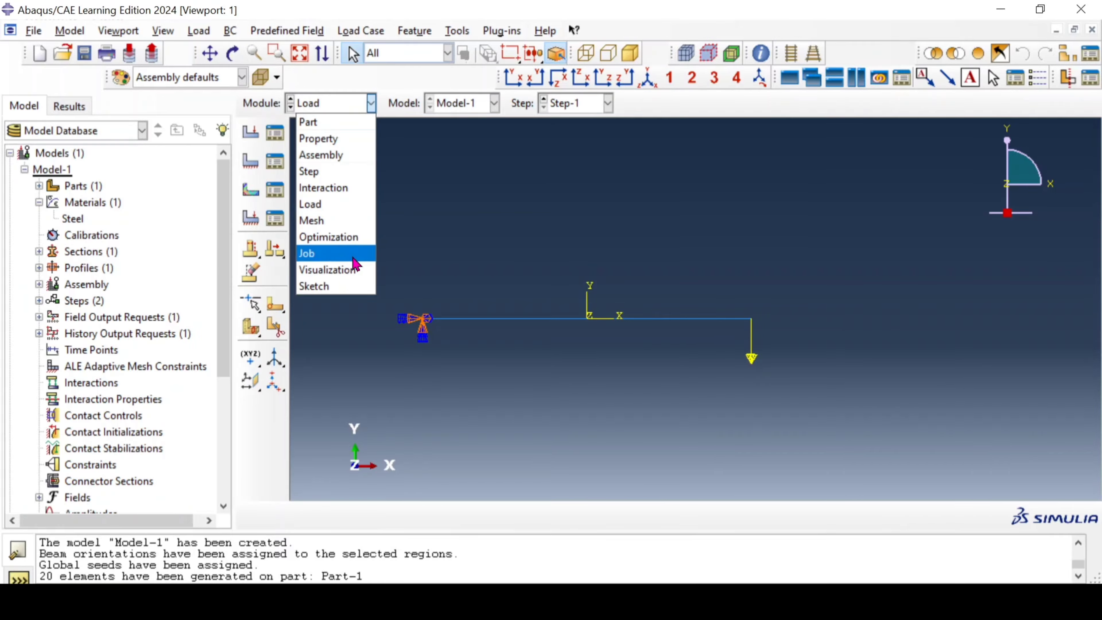
click(511, 217)
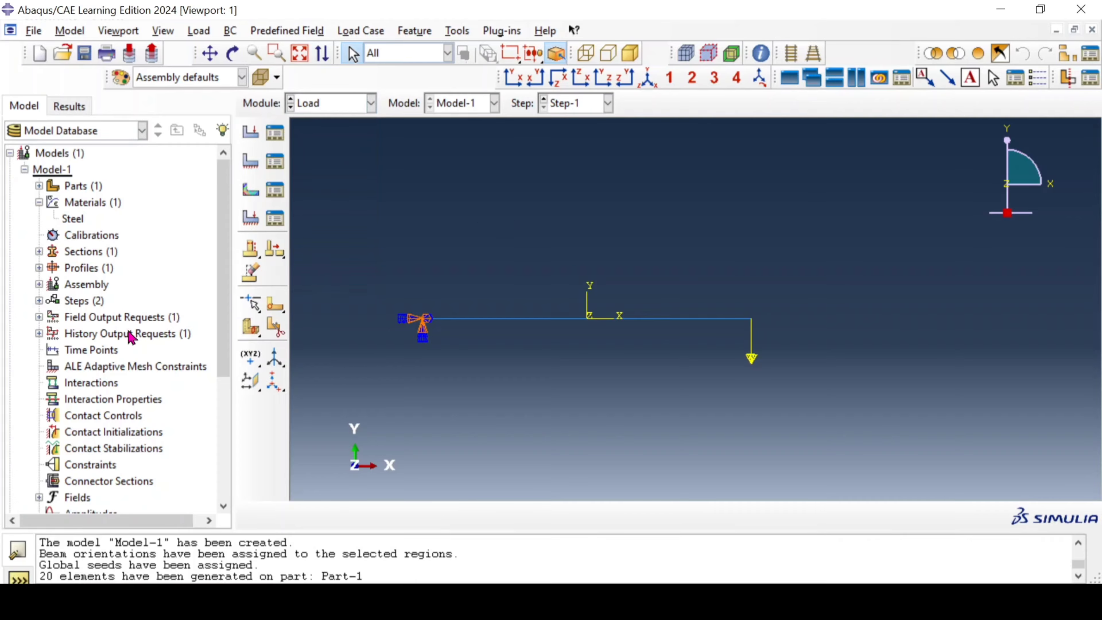
Step: Edit field output request F-Output-1 to also include SF, Section forces and moments, among the Forces/Reactions variables
click(39, 318)
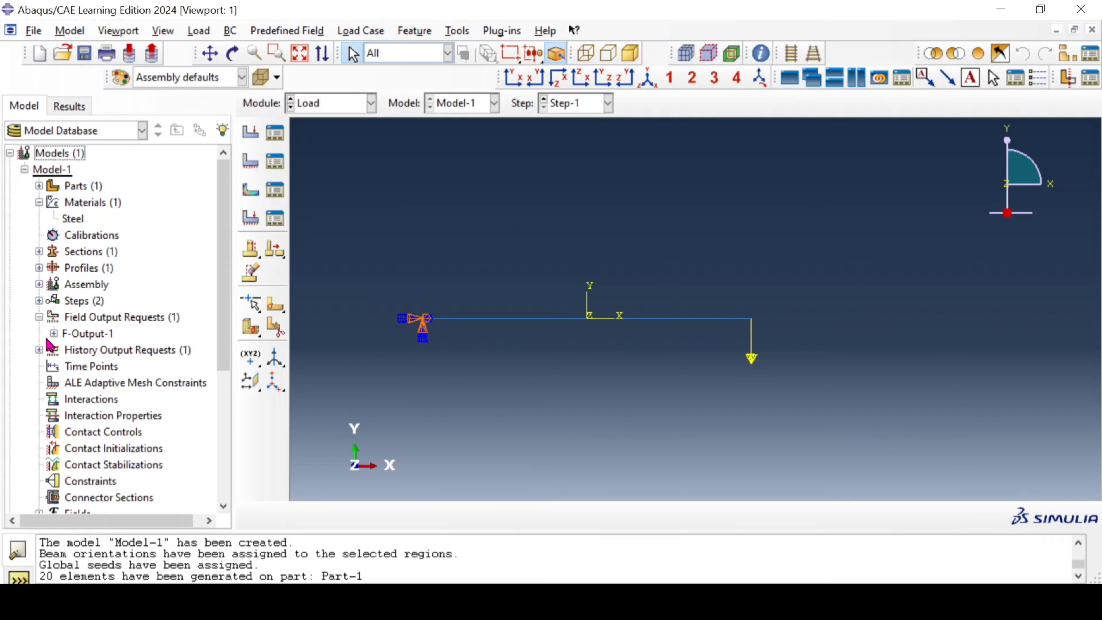
click(53, 333)
click(68, 350)
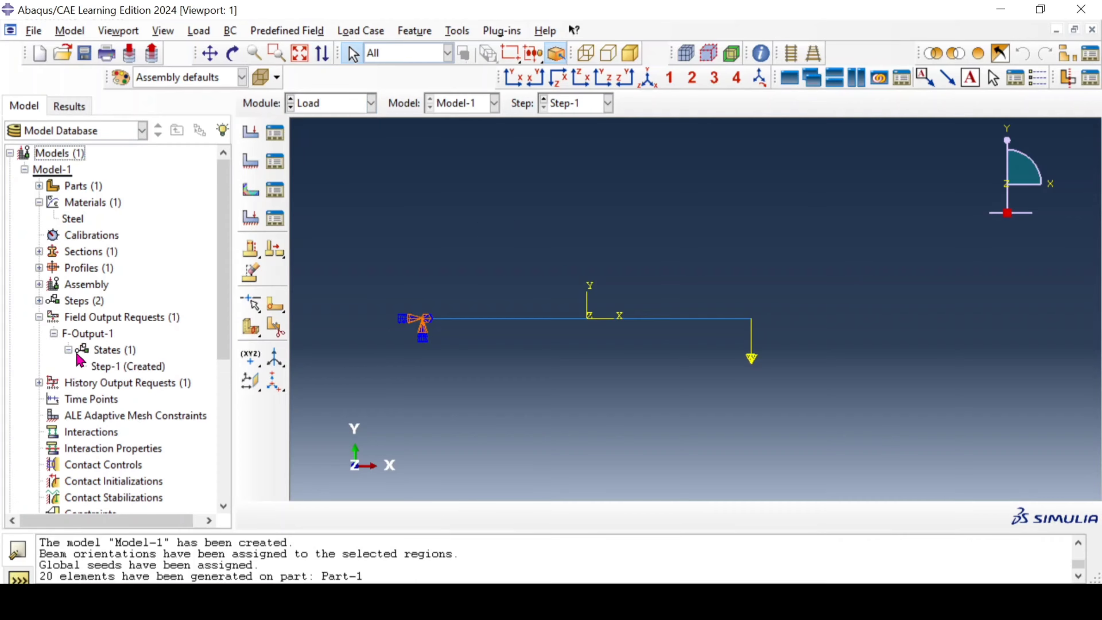
click(96, 336)
double_click(91, 334)
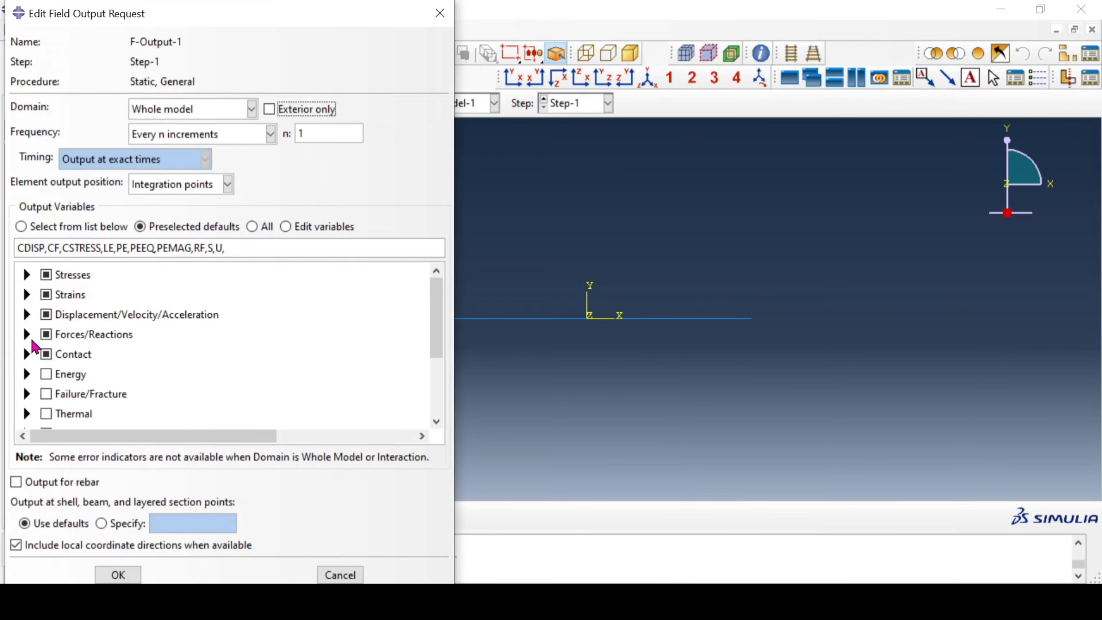
click(27, 335)
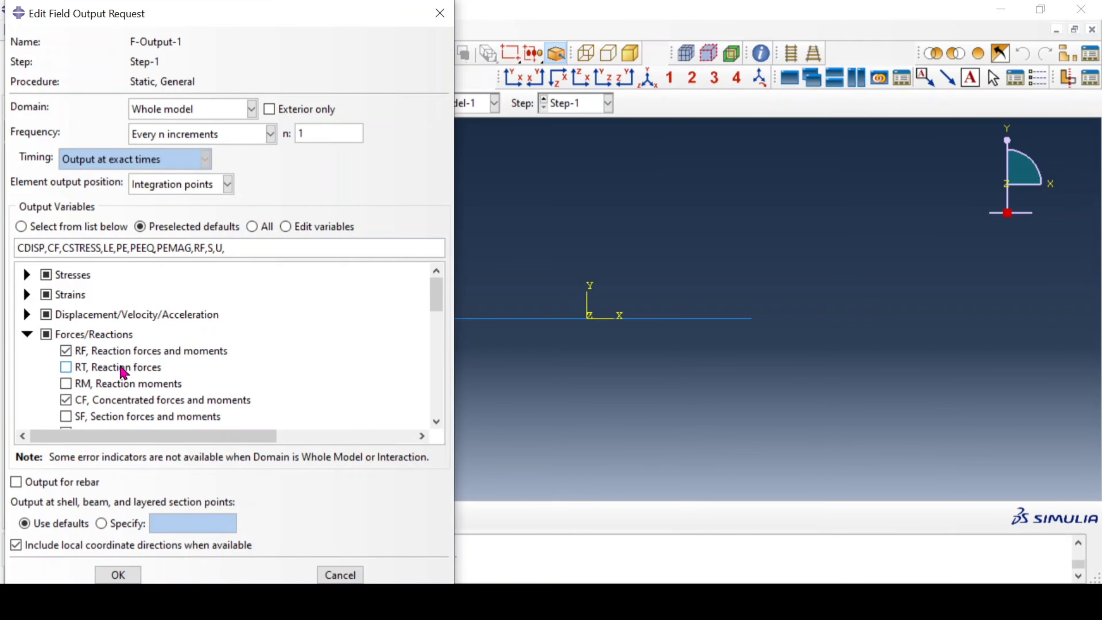
scroll(123, 371, down, 1)
scroll(121, 350, down, 1)
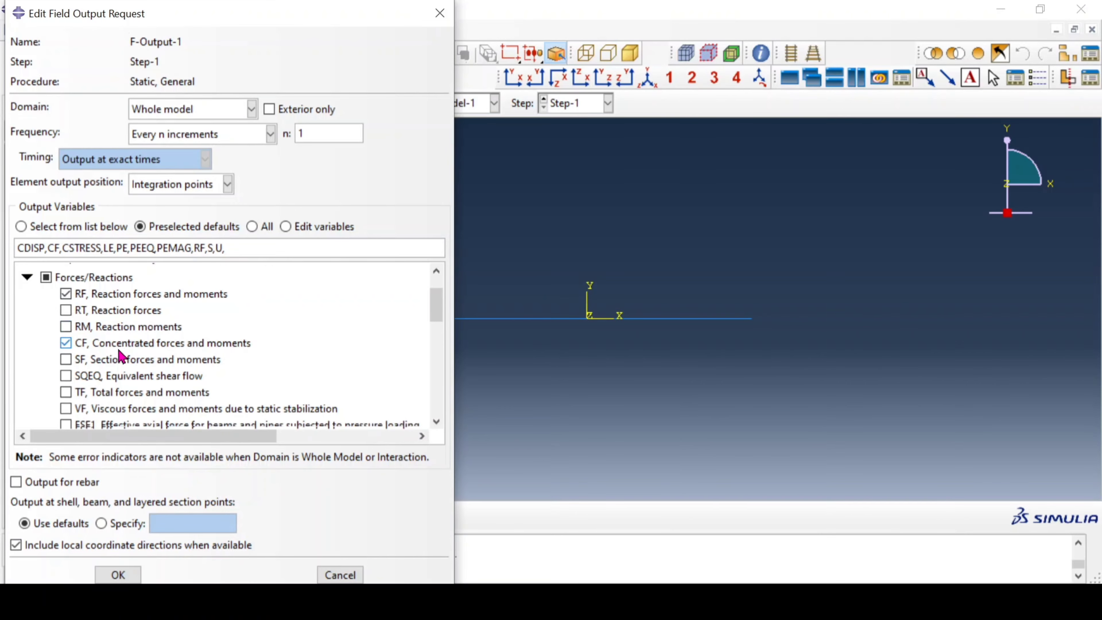
scroll(122, 356, up, 1)
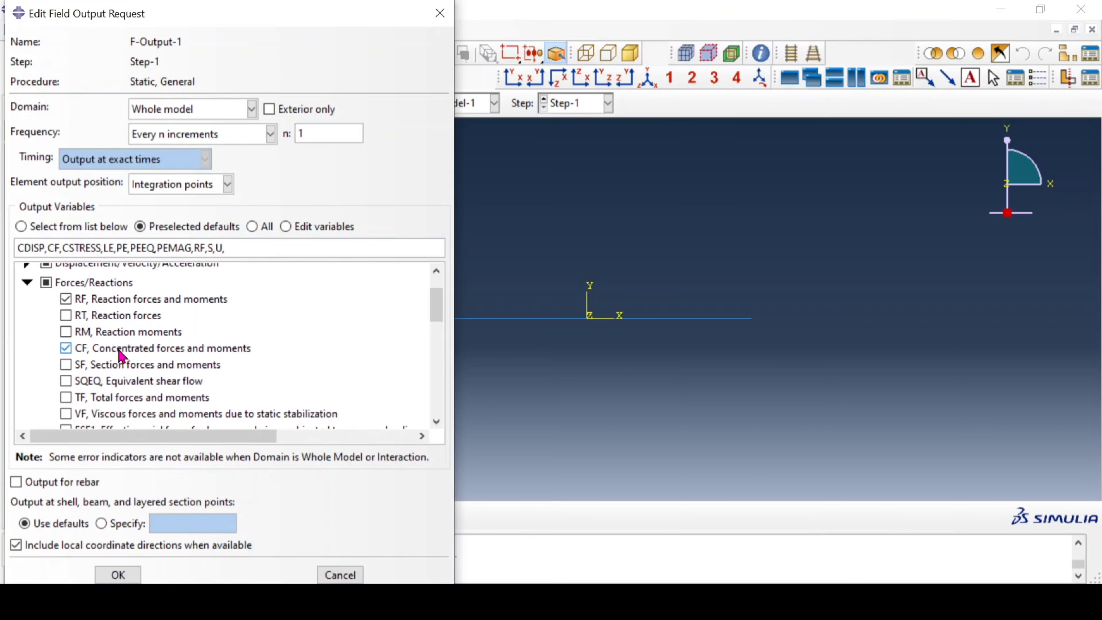
scroll(122, 349, down, 1)
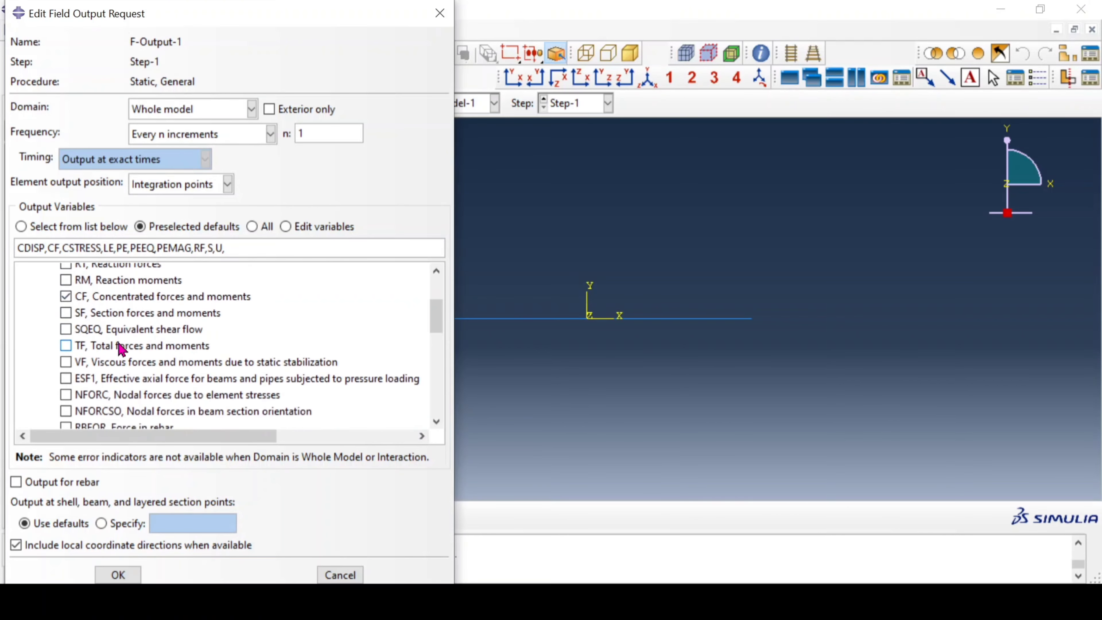
click(132, 313)
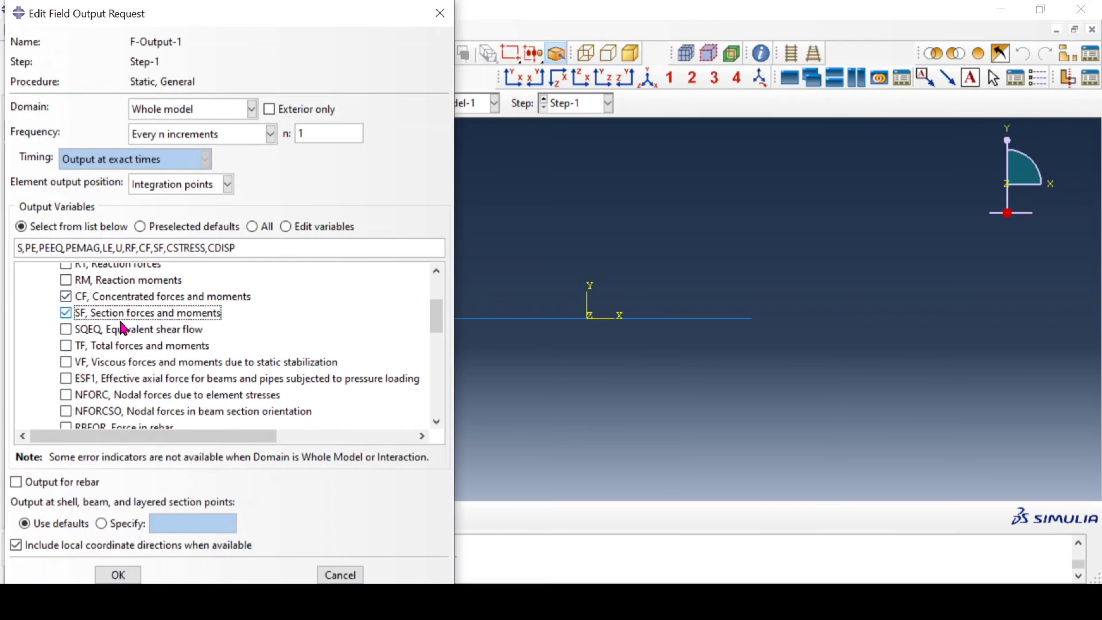
click(118, 574)
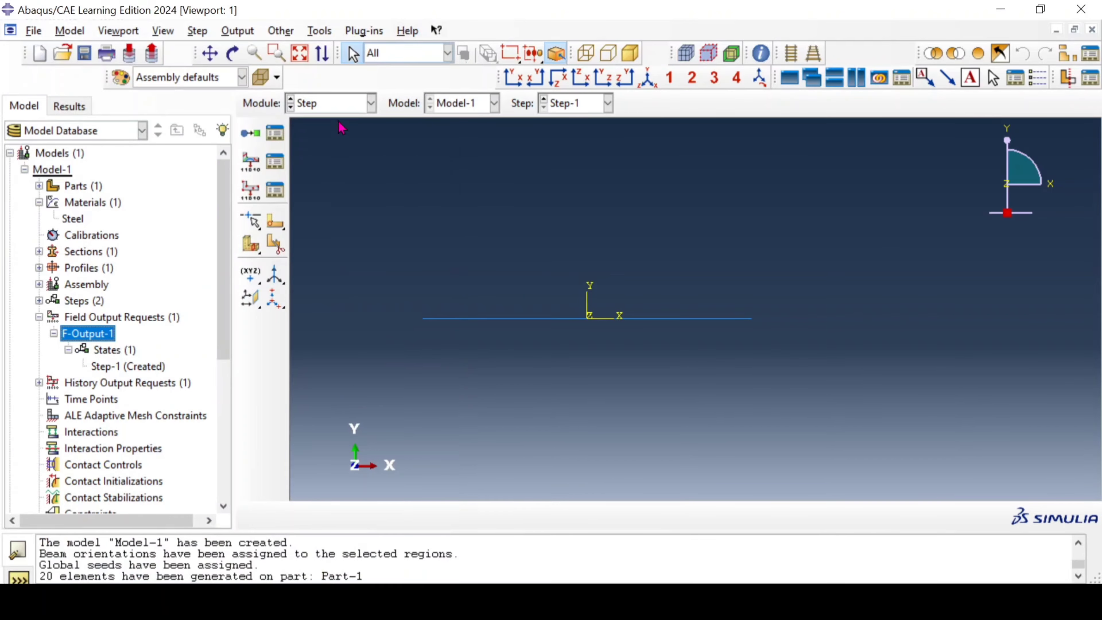
Step: Switch to the Job module and create a full analysis job named Beam for Model-1, keeping the default job settings
click(334, 105)
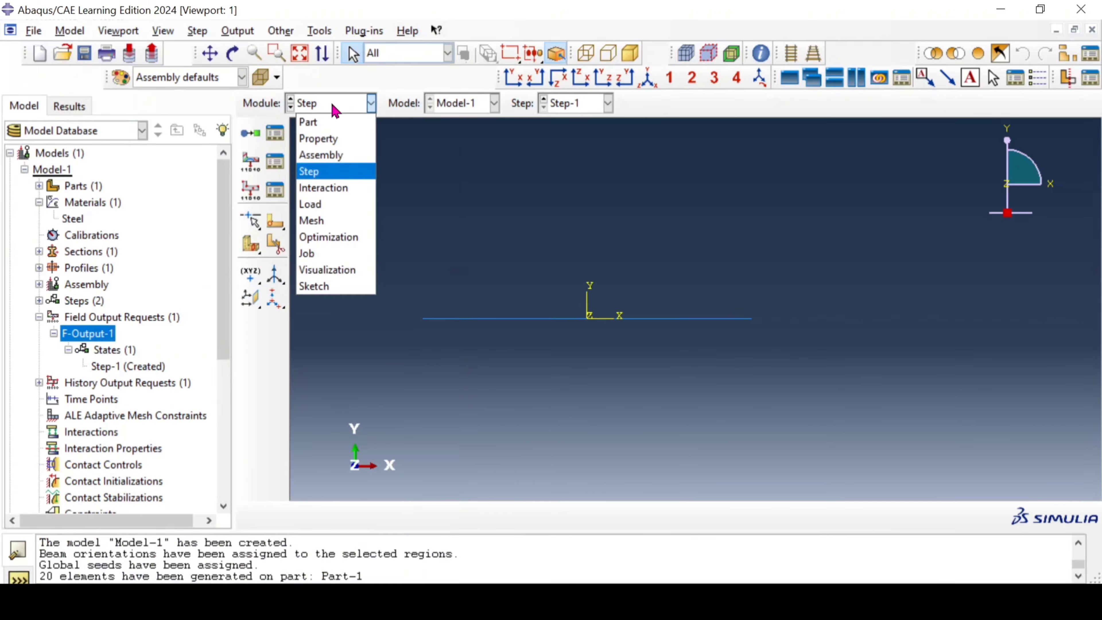
click(337, 254)
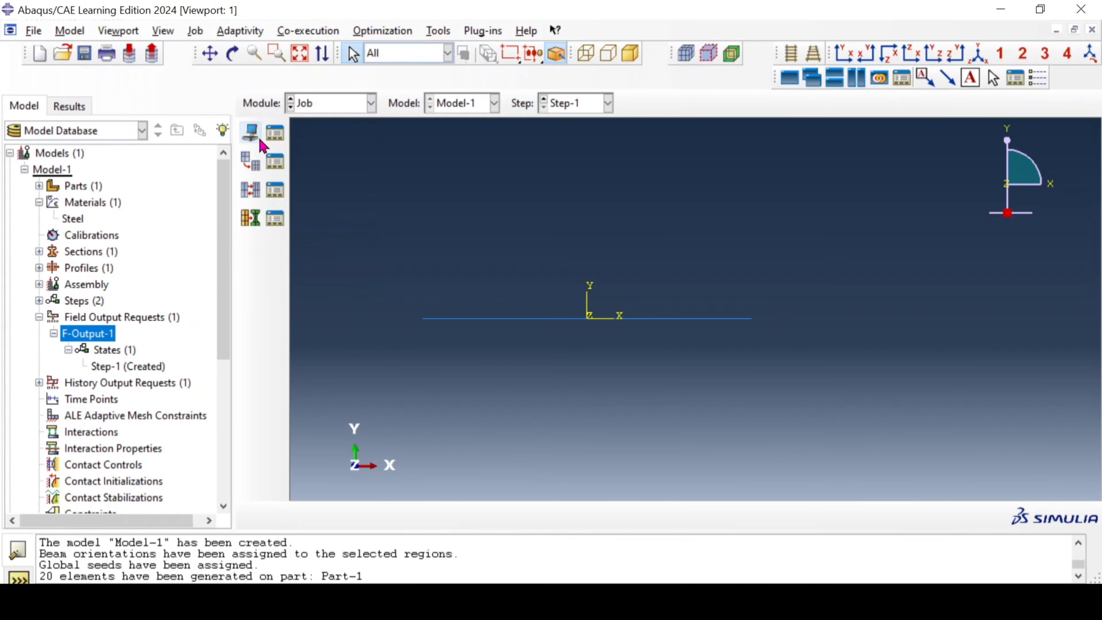
click(260, 138)
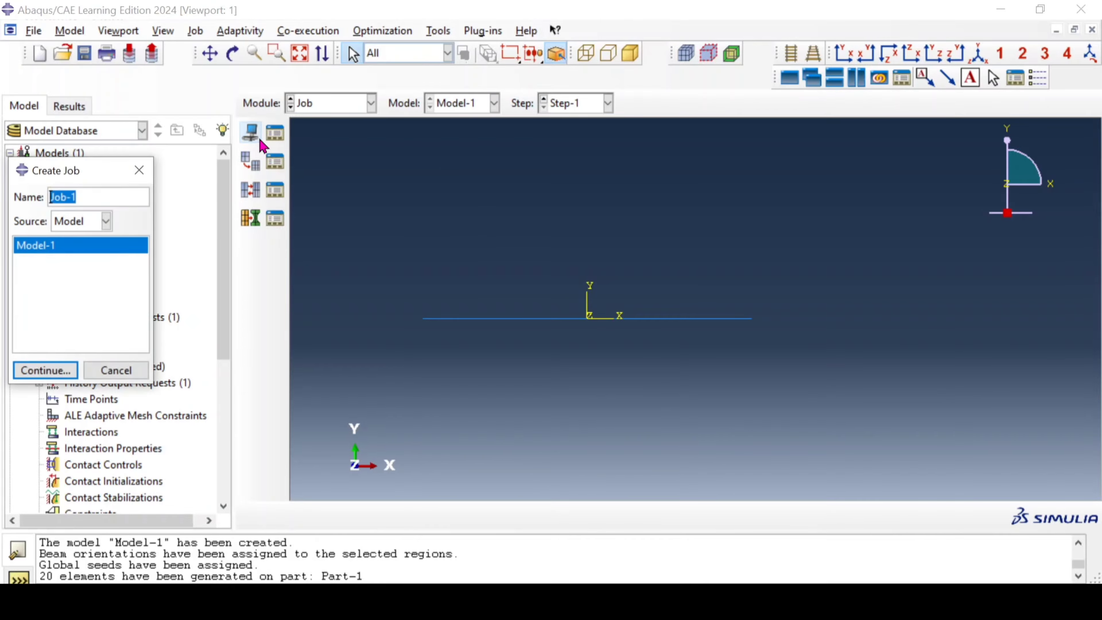
click(90, 199)
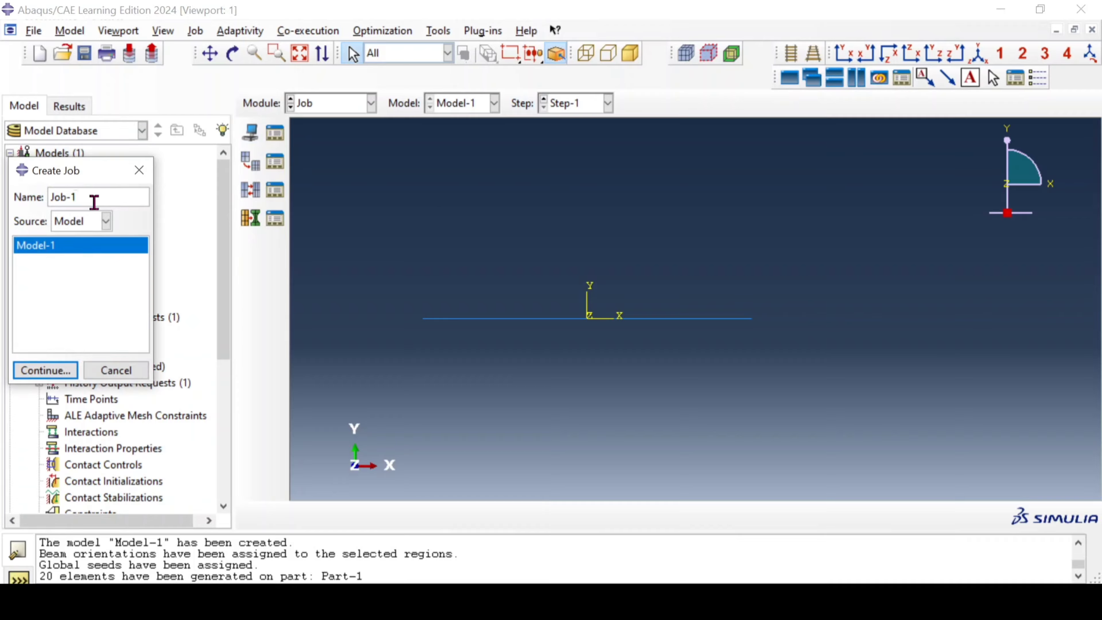
key(BackSpace)
key(BackSpace)
key(BackSpace)
click(48, 370)
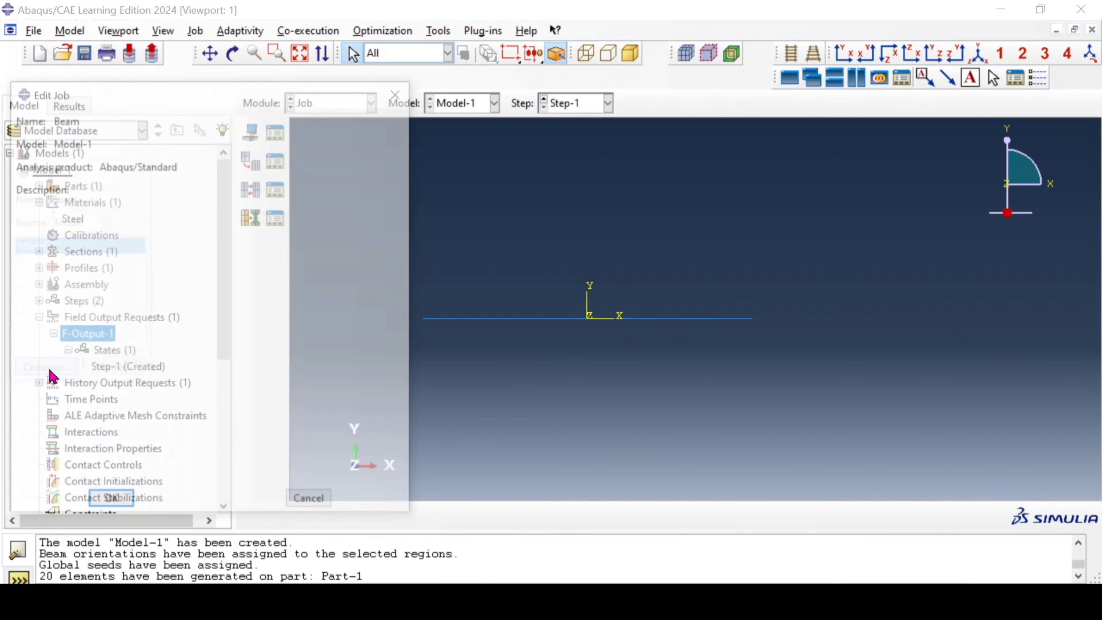
click(111, 505)
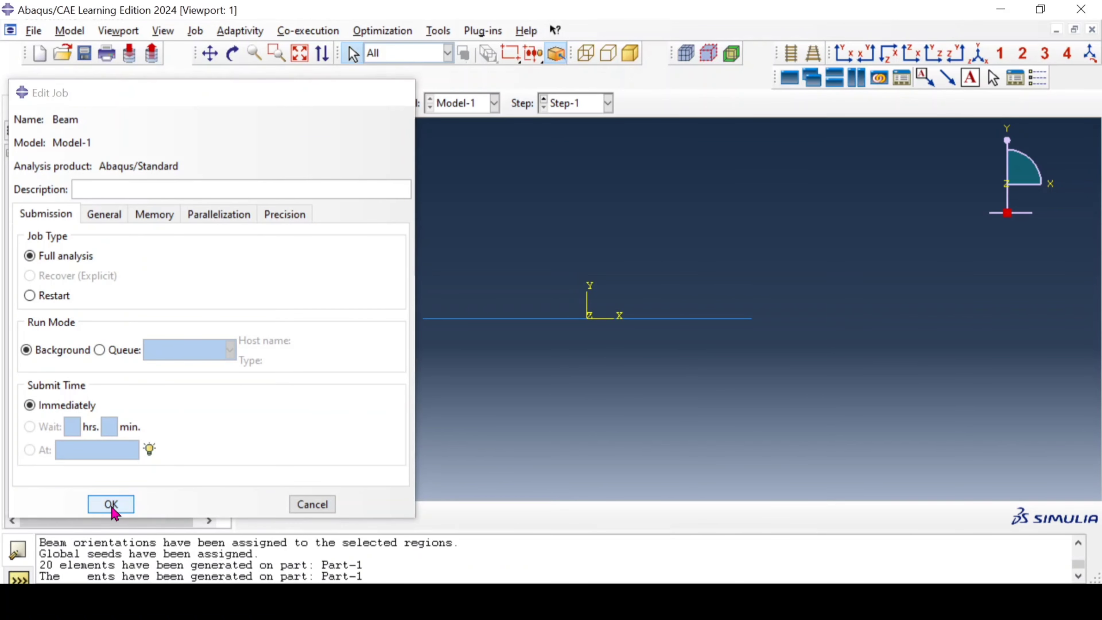
Step: Submit the Beam job under Analysis for a full analysis run
scroll(140, 377, down, 5)
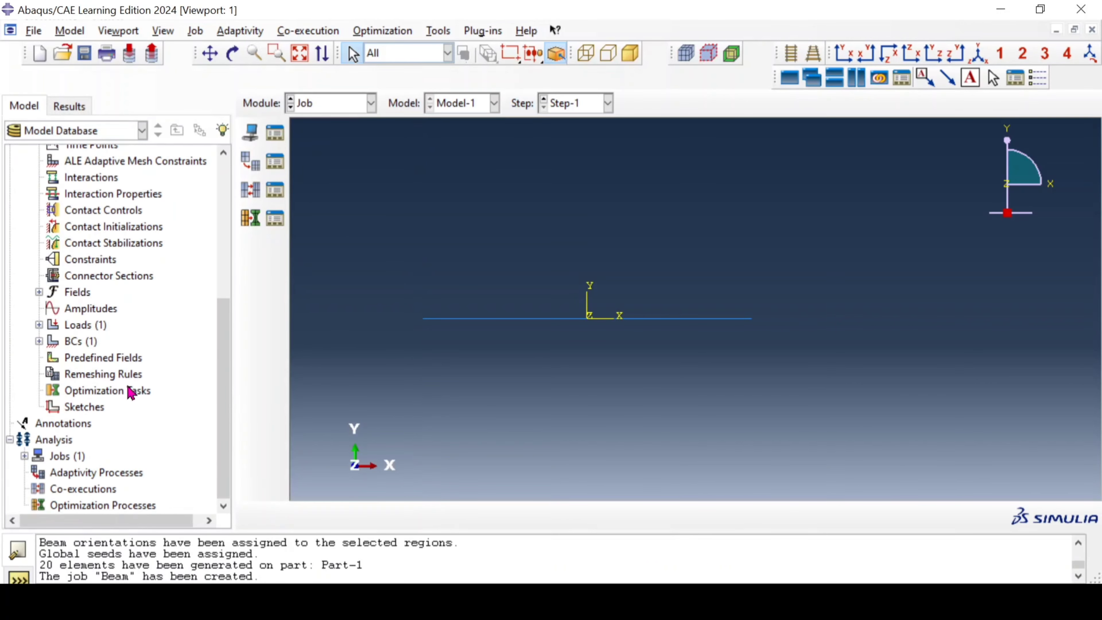
click(25, 456)
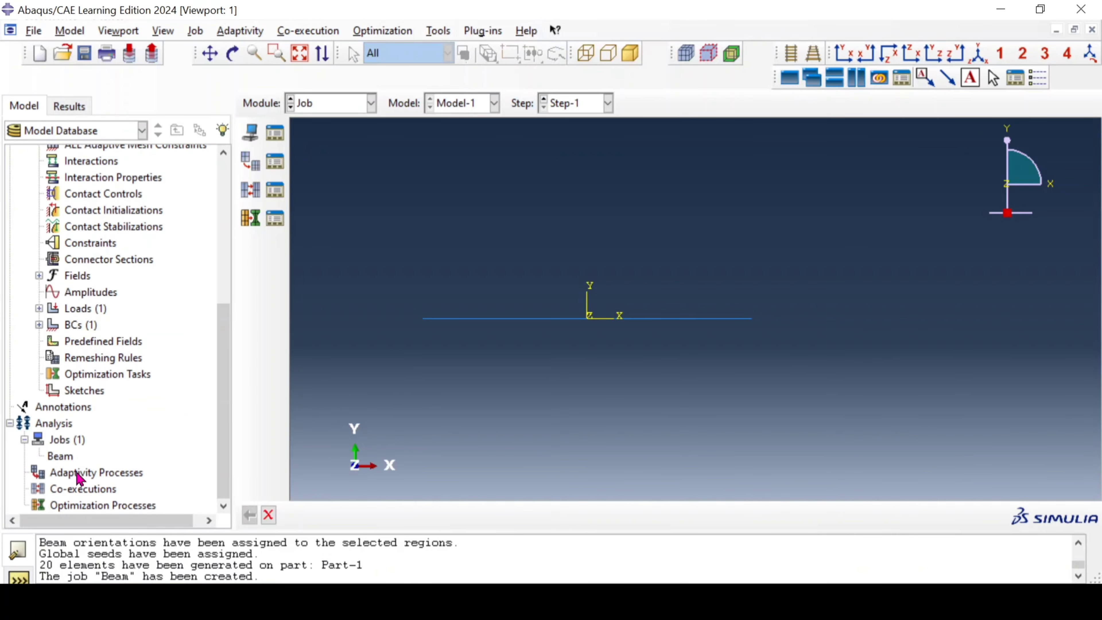
scroll(83, 473, down, 1)
right_click(62, 457)
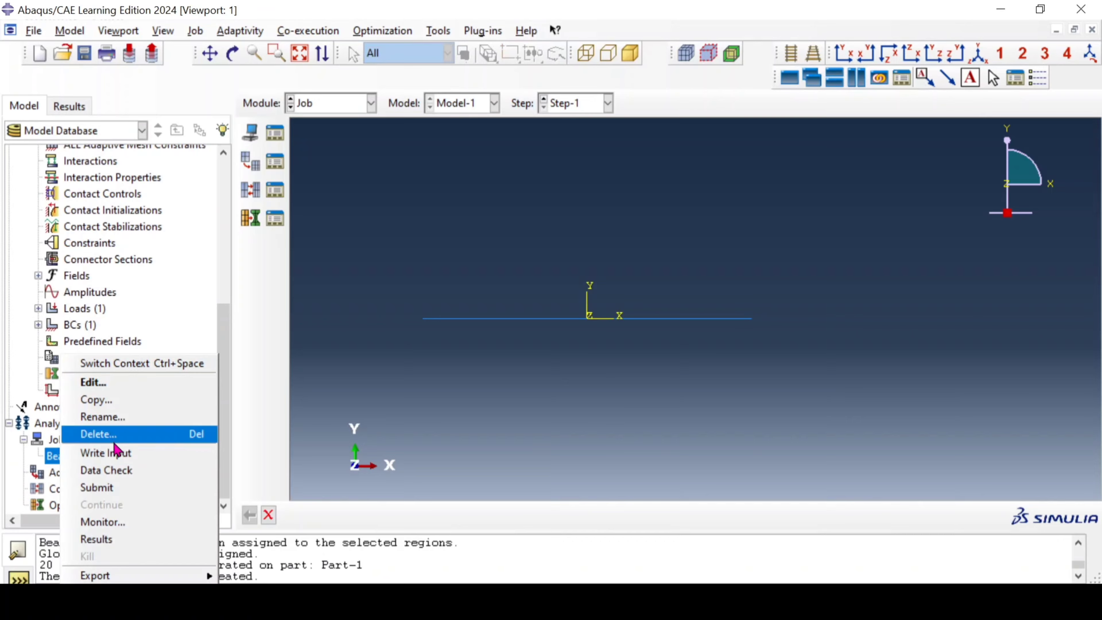
click(116, 488)
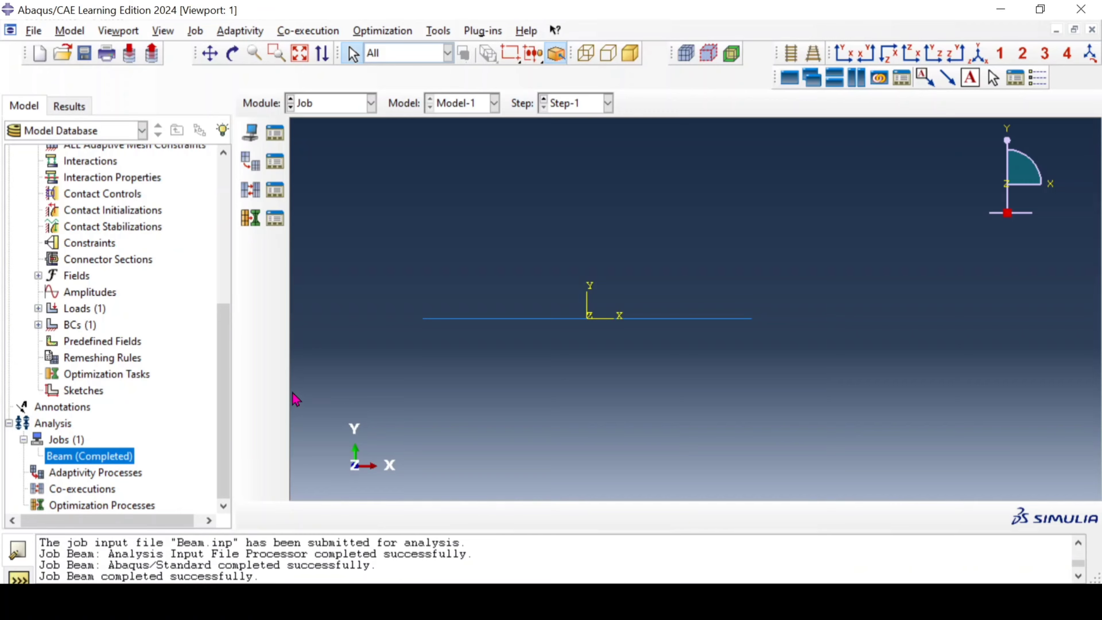
Step: Open the Beam job's results and plot the Mises stress contours on the deformed beam
right_click(86, 456)
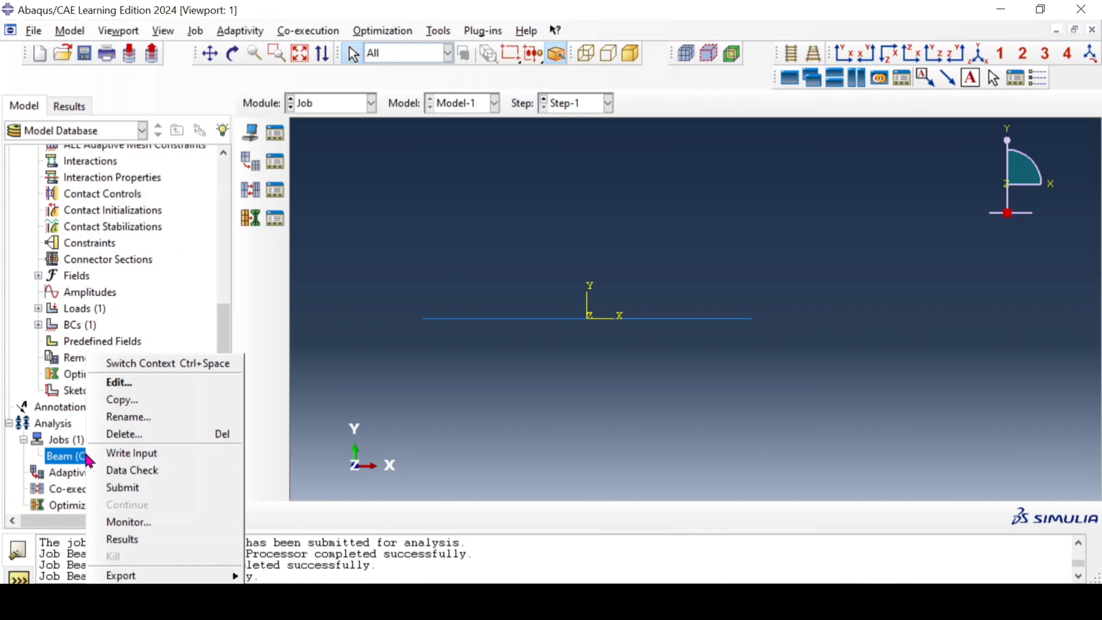
click(123, 540)
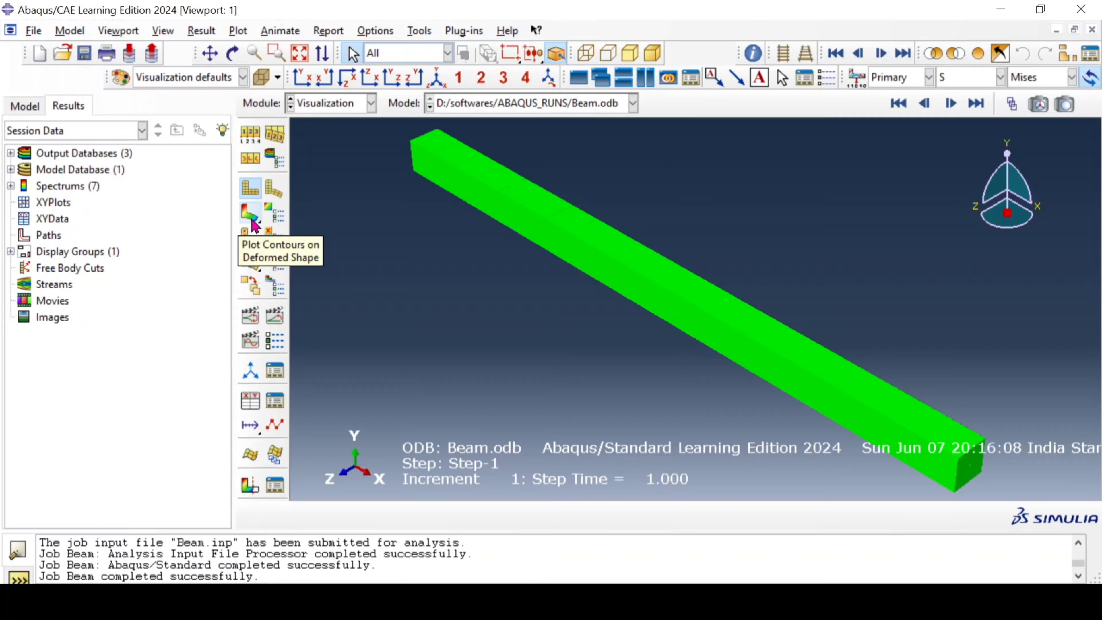
click(253, 221)
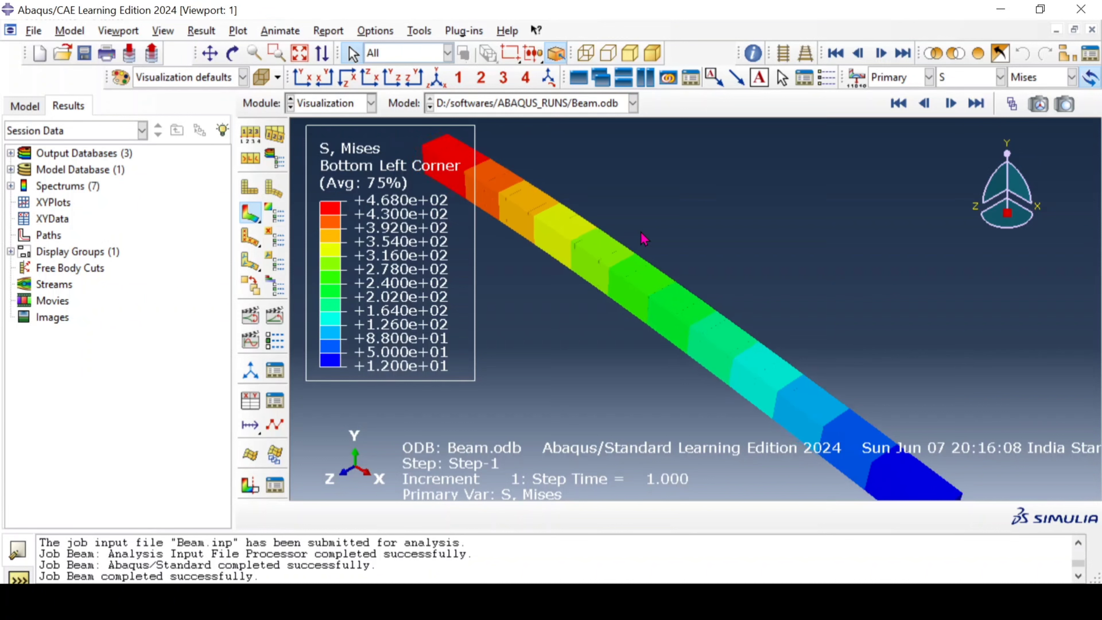
scroll(690, 243, down, 5)
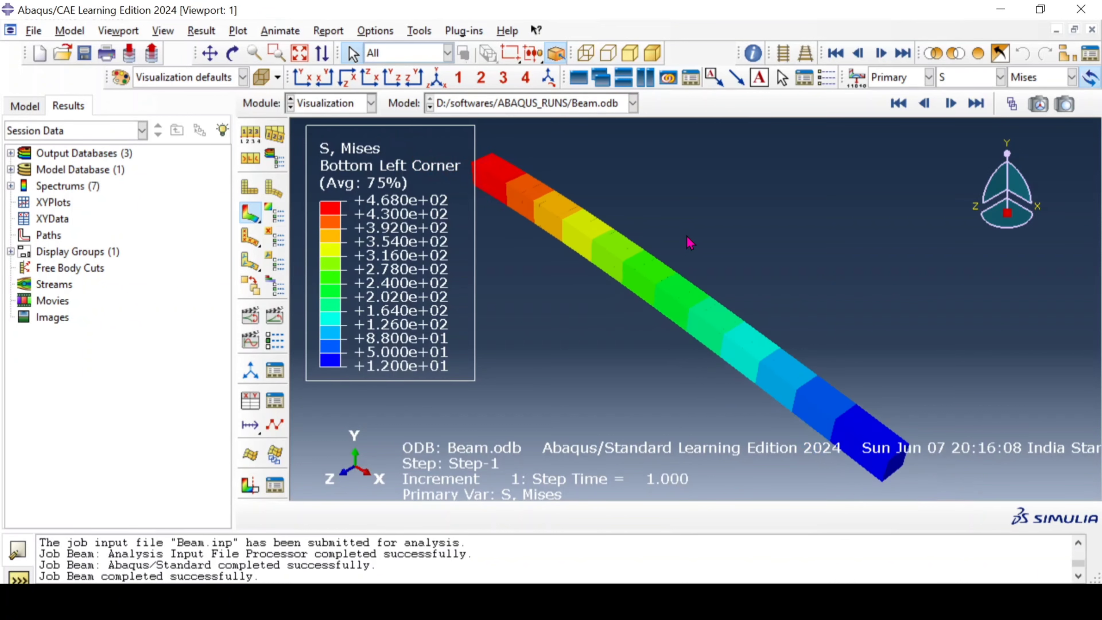
ctrl+alt+drag(613, 377, 829, 215)
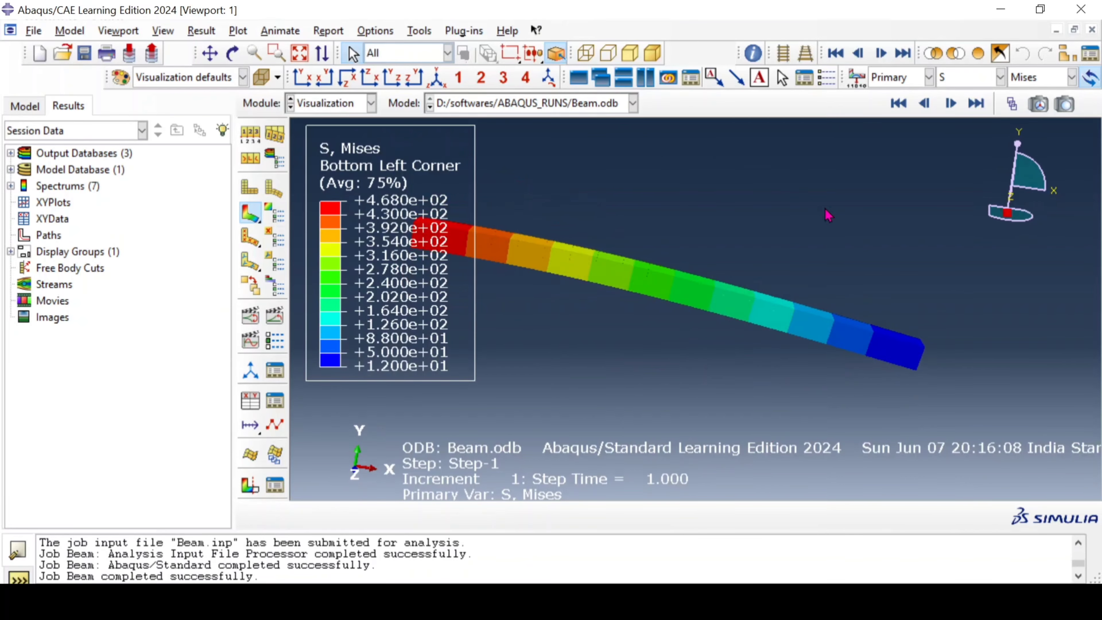
Step: Plot BEAM_STRESS as the primary contour variable and inspect the Mises distribution across the section at the beam's fixed end
click(895, 78)
click(966, 78)
click(967, 77)
click(971, 98)
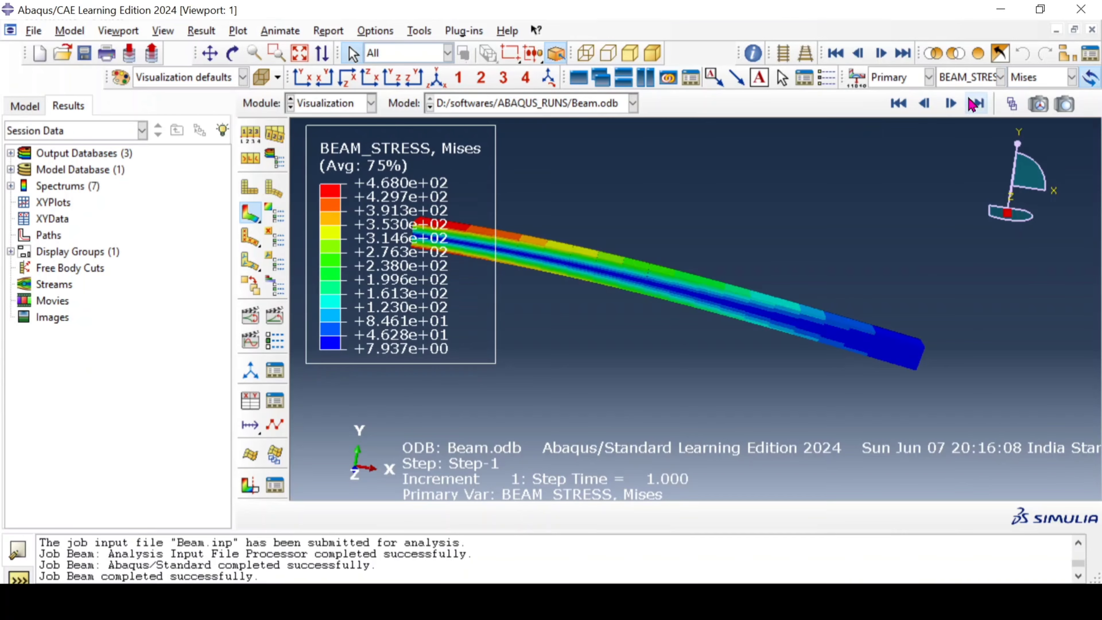
scroll(709, 343, up, 3)
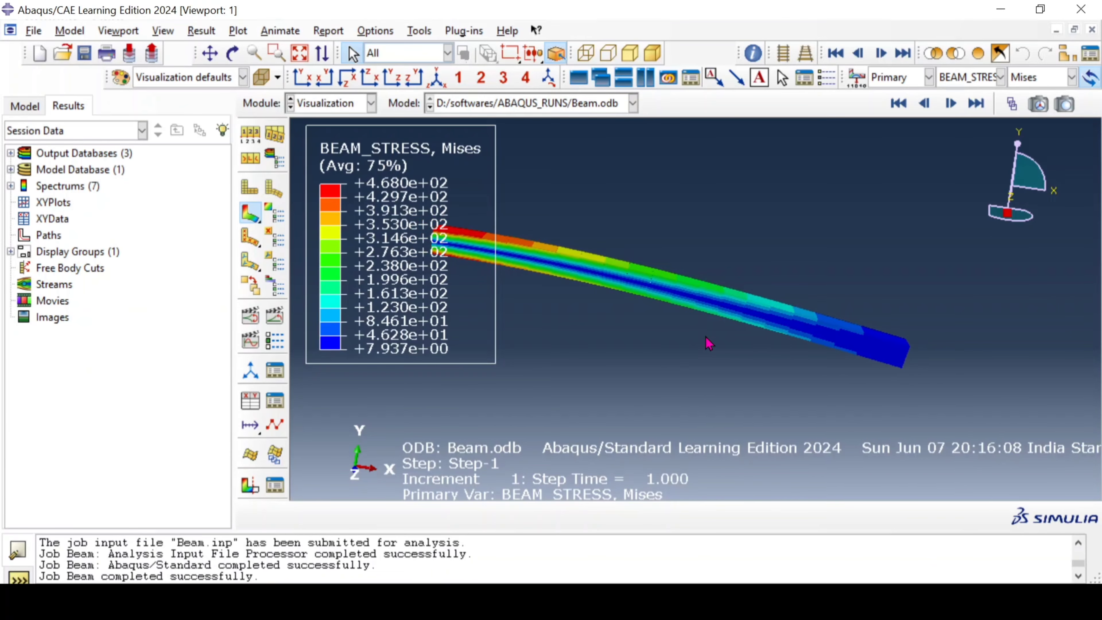
ctrl+alt+drag(551, 224, 601, 280)
scroll(792, 265, up, 1)
ctrl+alt+drag(718, 349, 694, 304)
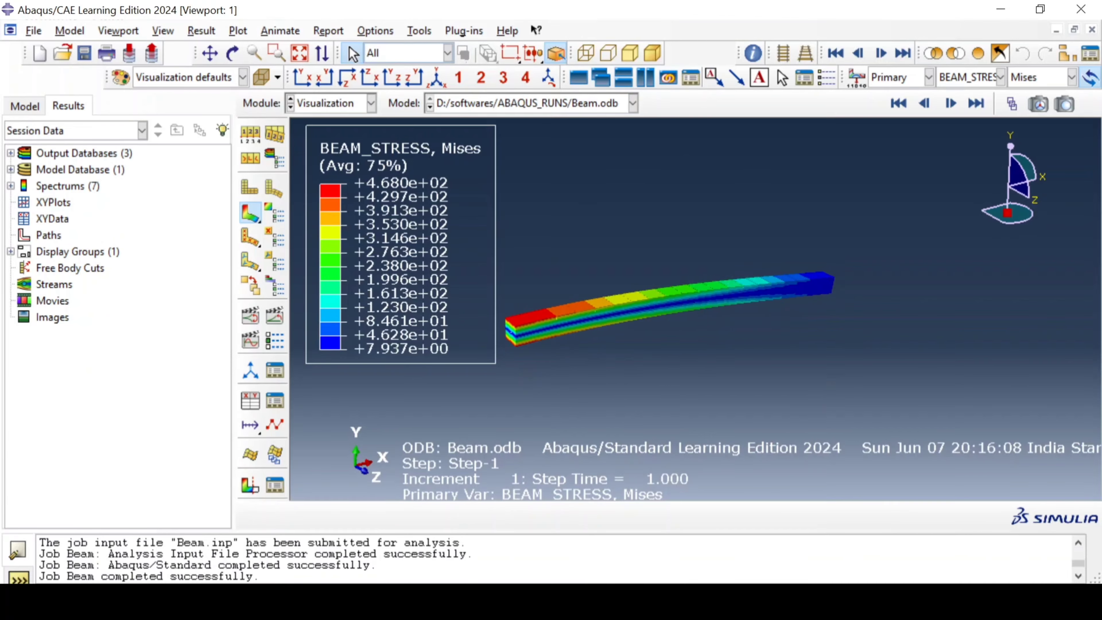
Step: Check the beam stress contour against the hand-calculated bending stress in the Paint problem sketch, then return to Abaqus/CAE
mouse_move(485, 601)
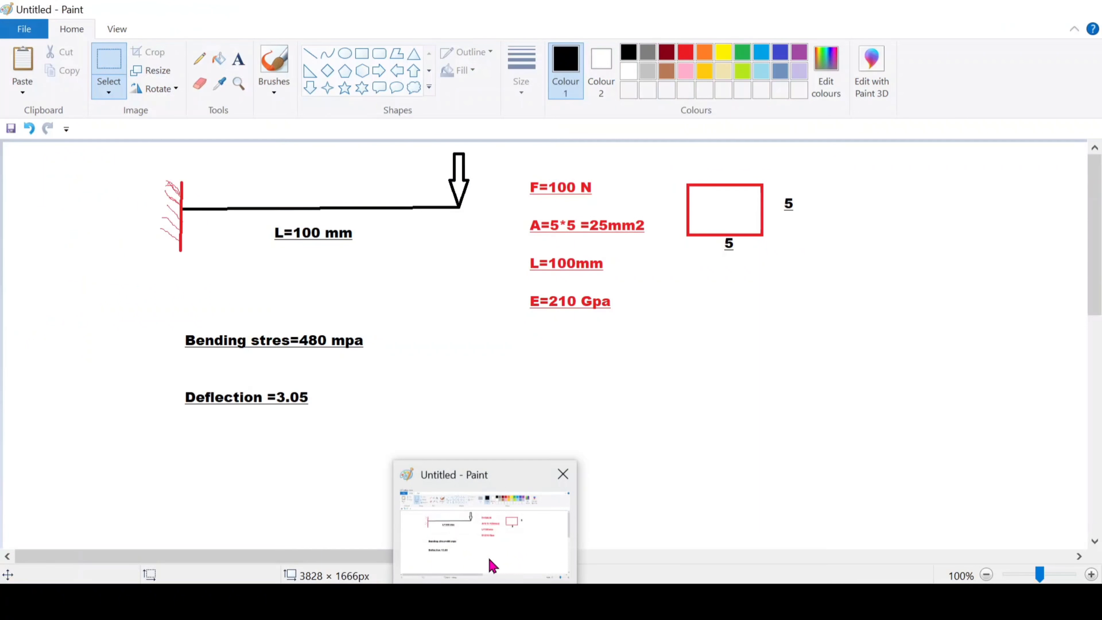
click(493, 565)
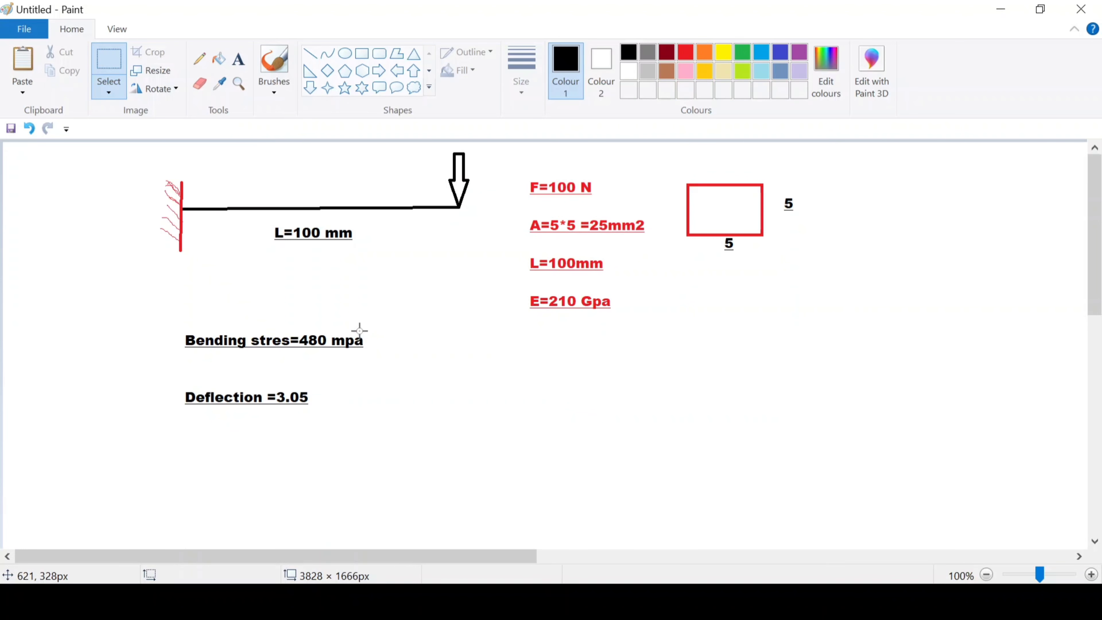
click(1000, 9)
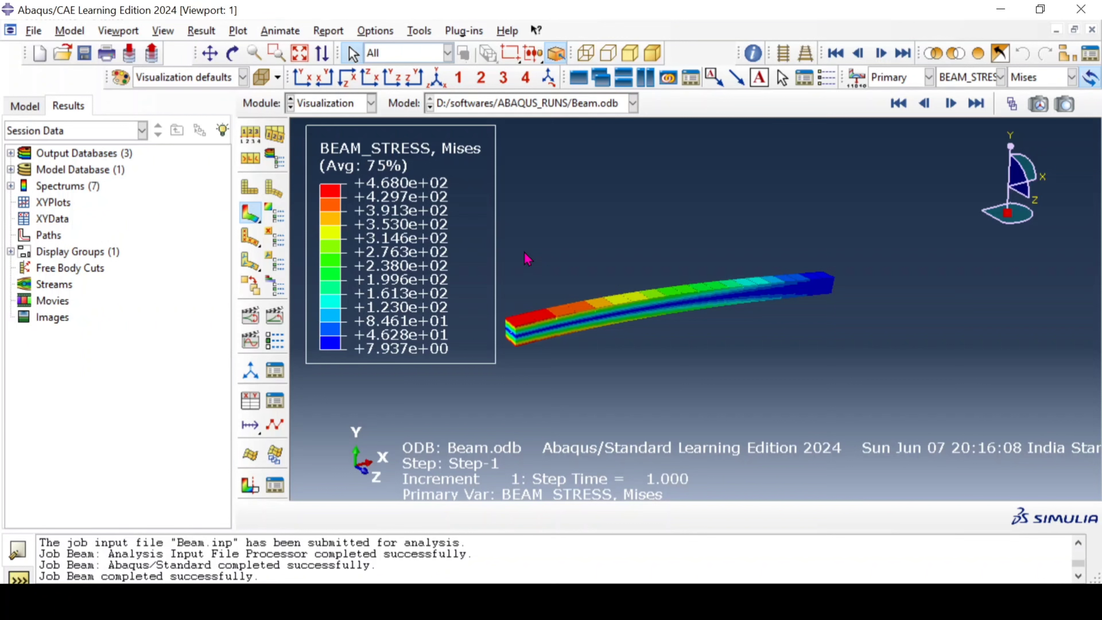
Step: Plot displacement magnitude U on the beam and compare its maximum with the deflection noted in the Paint sketch
click(1001, 77)
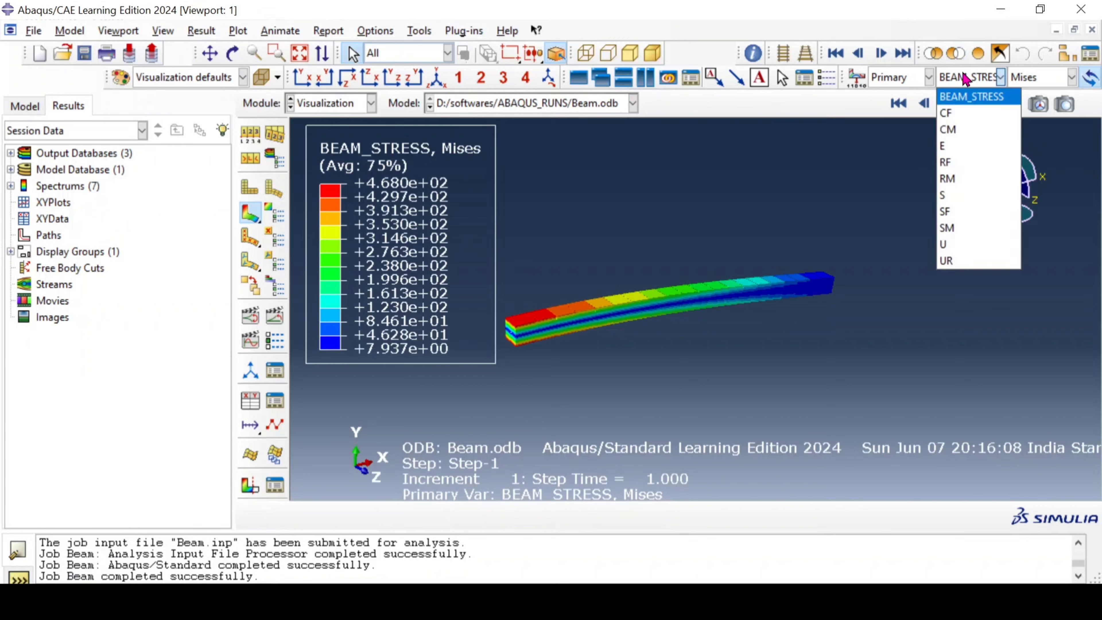
click(961, 245)
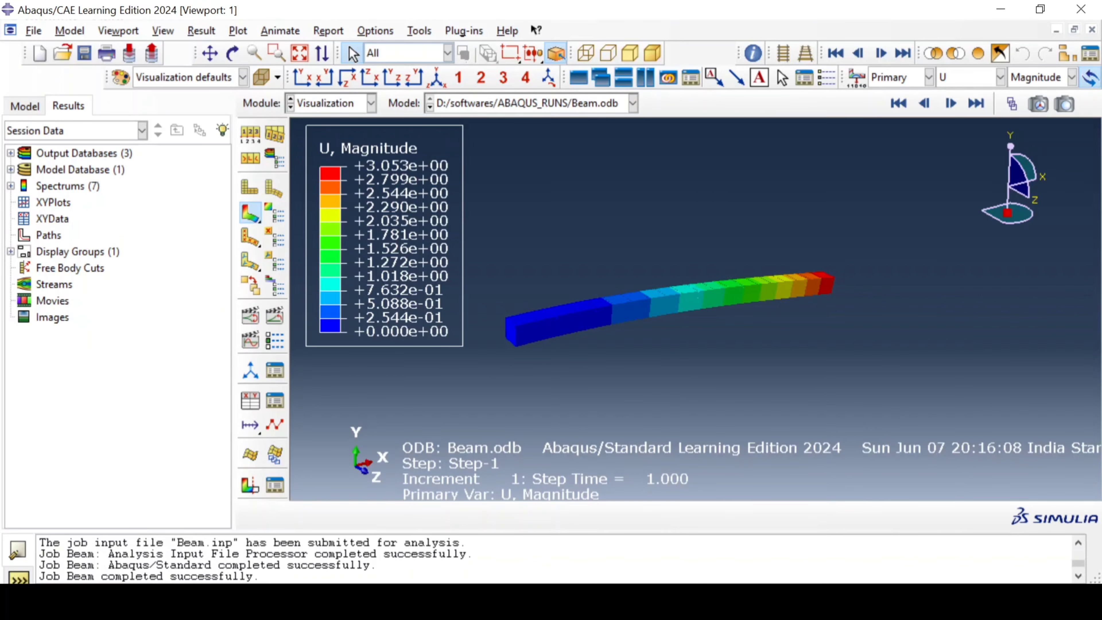
mouse_move(485, 601)
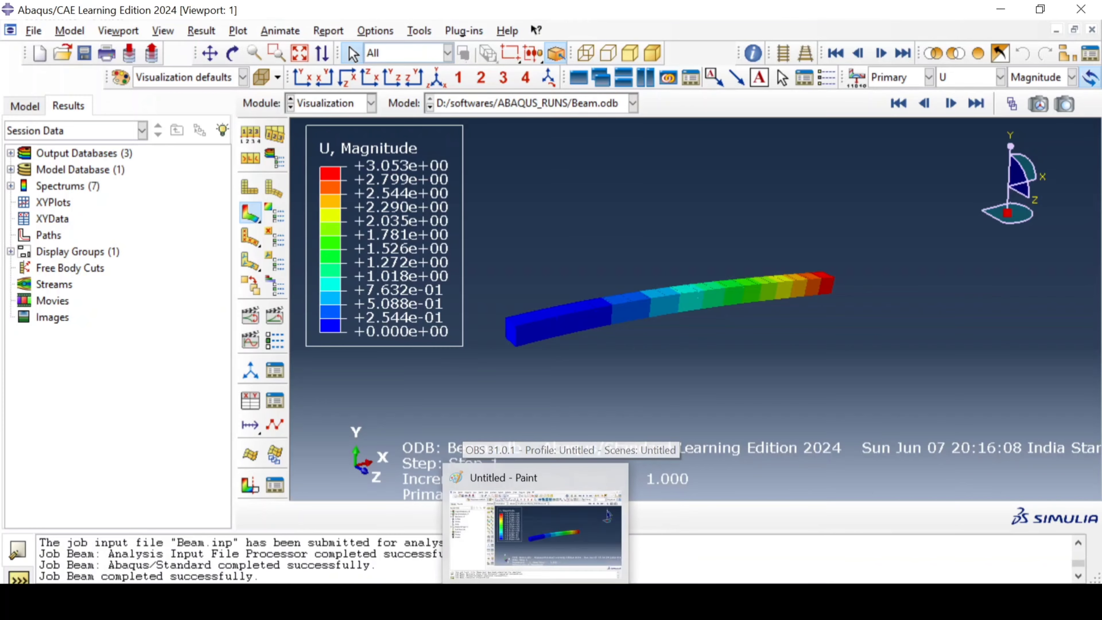
click(482, 550)
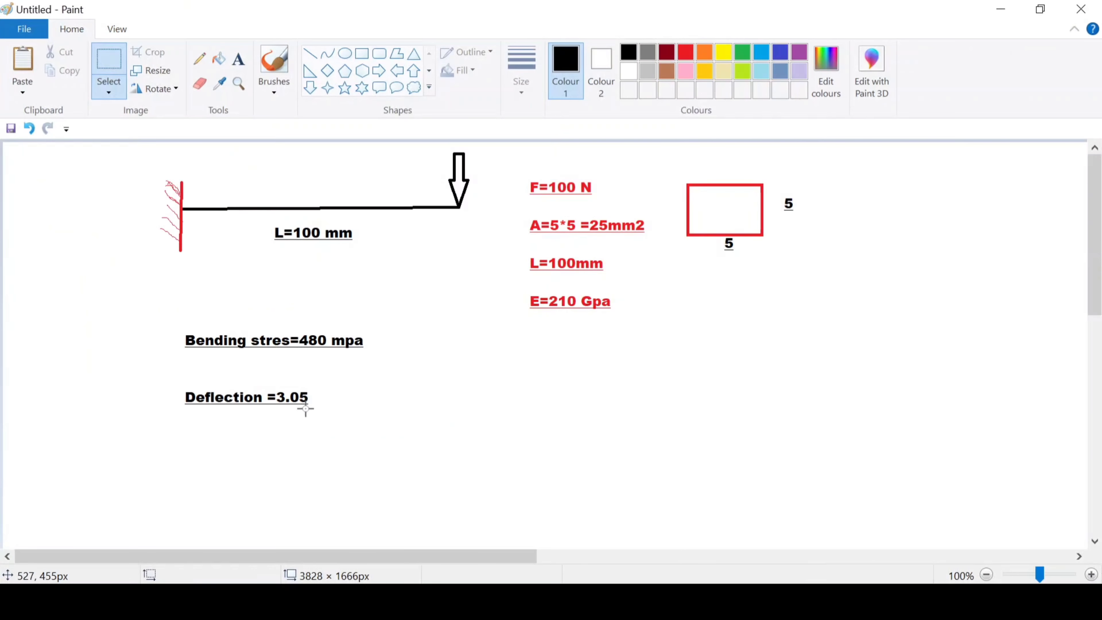
click(1000, 8)
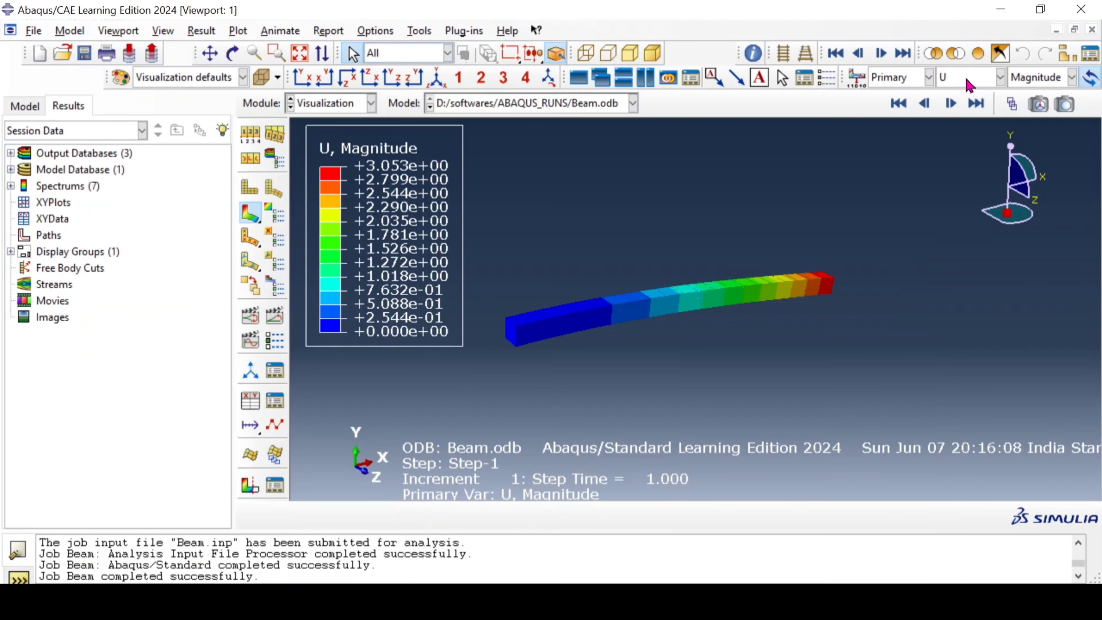
Step: Return the contour plot to BEAM_STRESS and examine the stress variation along the beam and through its fixed-end section
click(1000, 77)
click(964, 102)
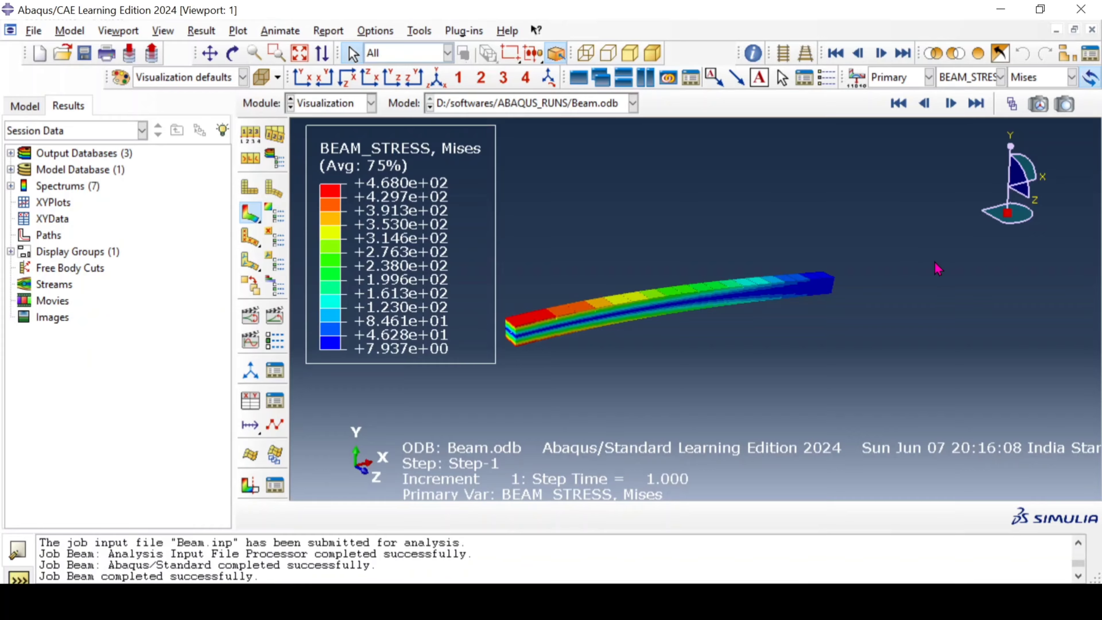
ctrl+alt+drag(891, 273, 874, 298)
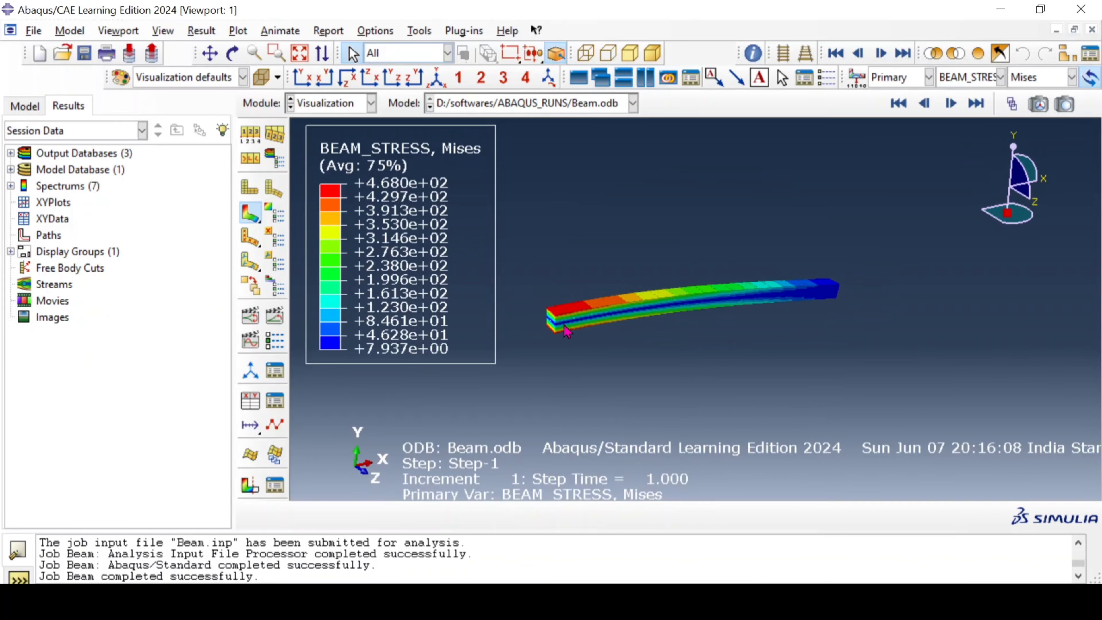
scroll(553, 324, up, 3)
scroll(552, 322, up, 2)
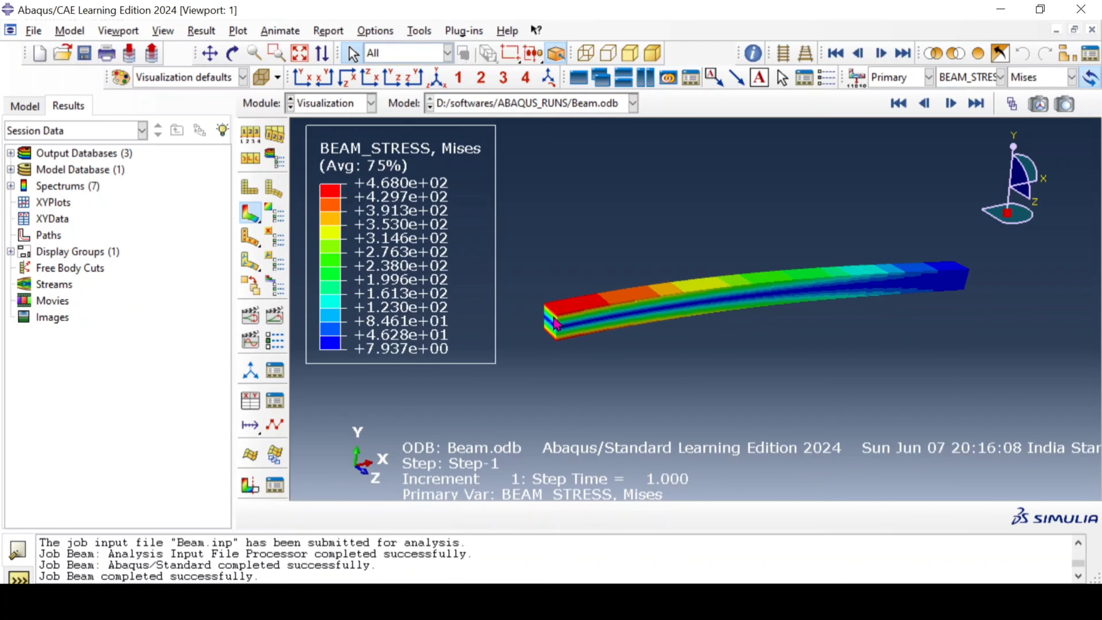
ctrl+alt+drag(815, 318, 846, 395)
ctrl+alt+drag(934, 403, 790, 343)
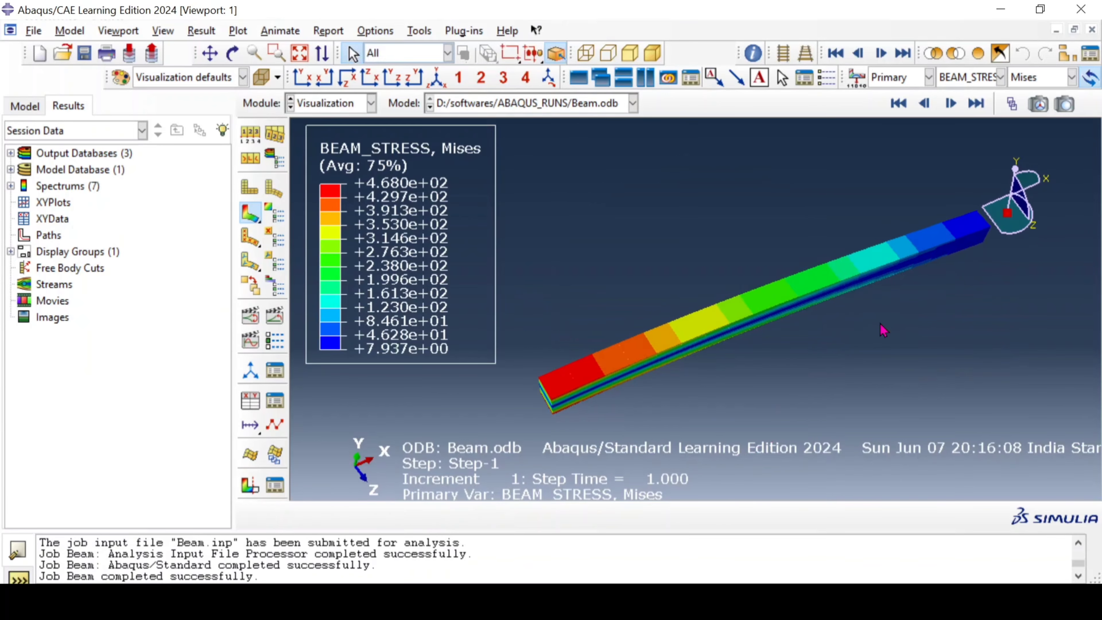
ctrl+alt+drag(884, 331, 864, 321)
ctrl+alt+drag(692, 376, 668, 330)
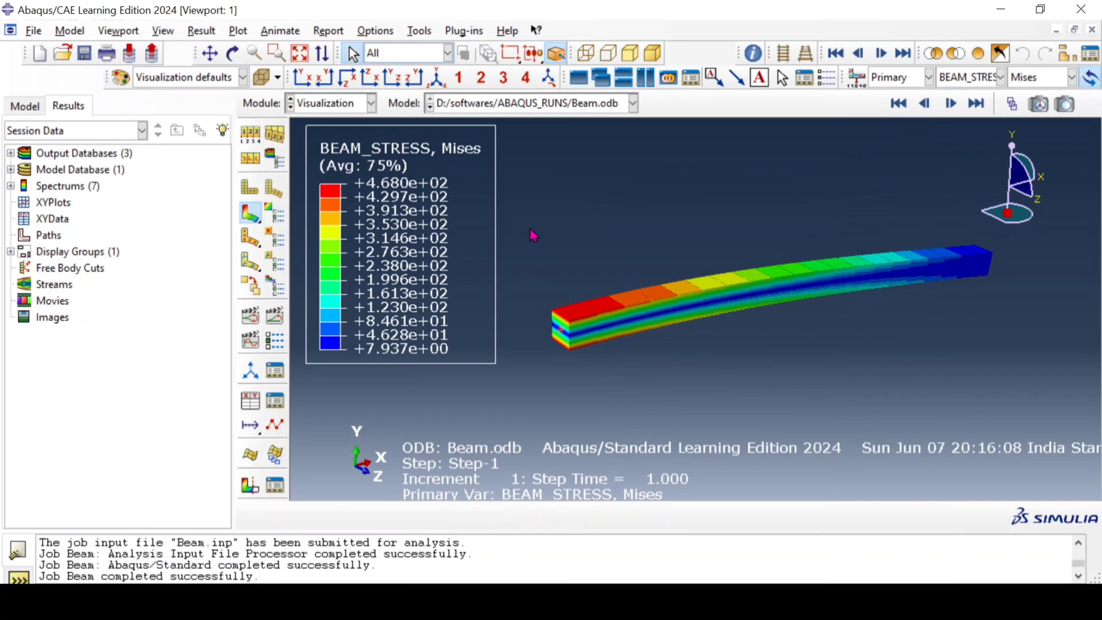
Step: Review the displacement U contours and the concentrated force CF magnitude on the deformed beam
click(961, 79)
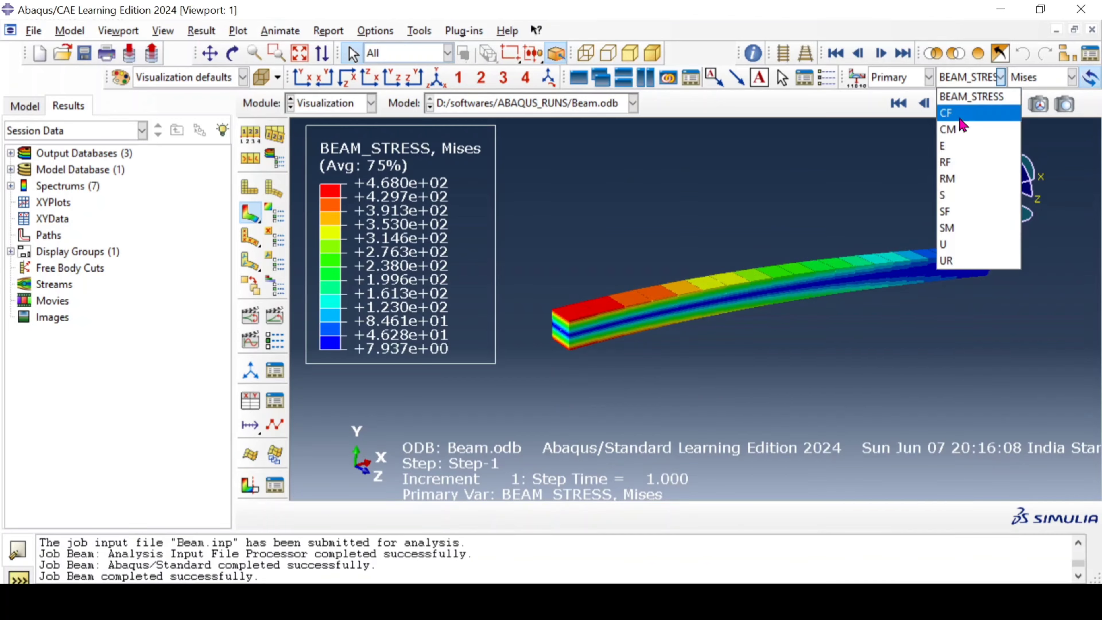
click(948, 245)
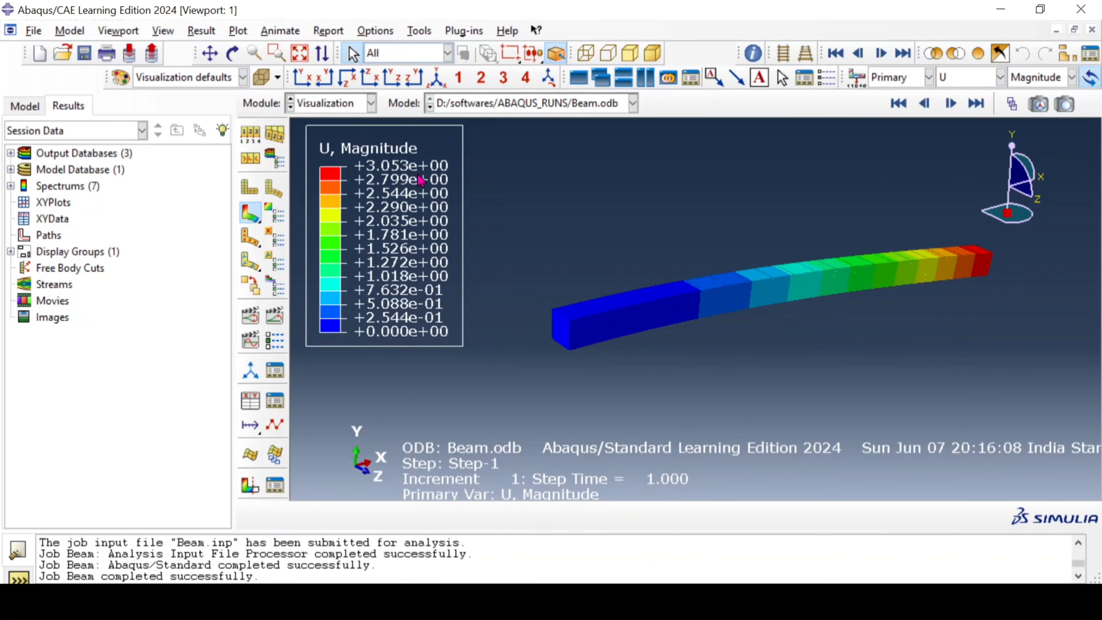
click(971, 78)
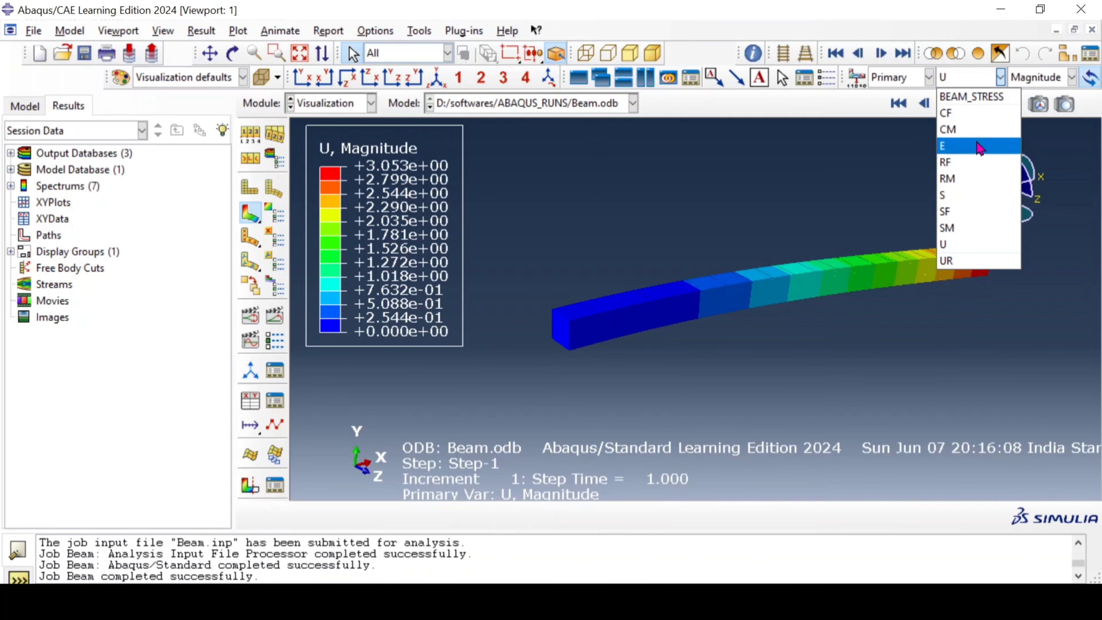
click(971, 113)
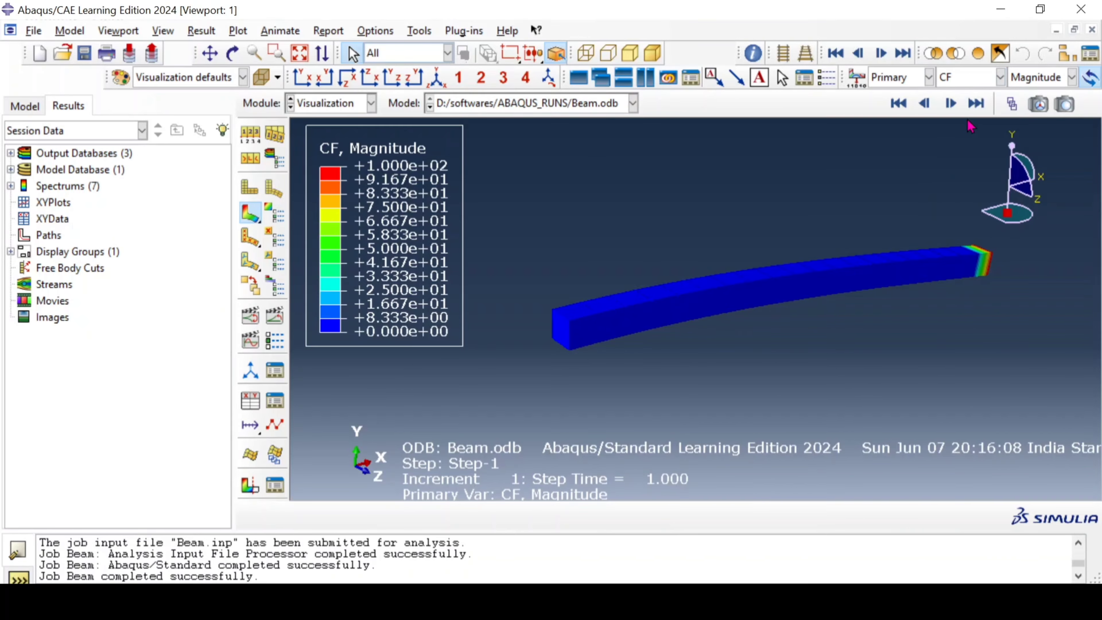
ctrl+alt+drag(753, 332, 588, 350)
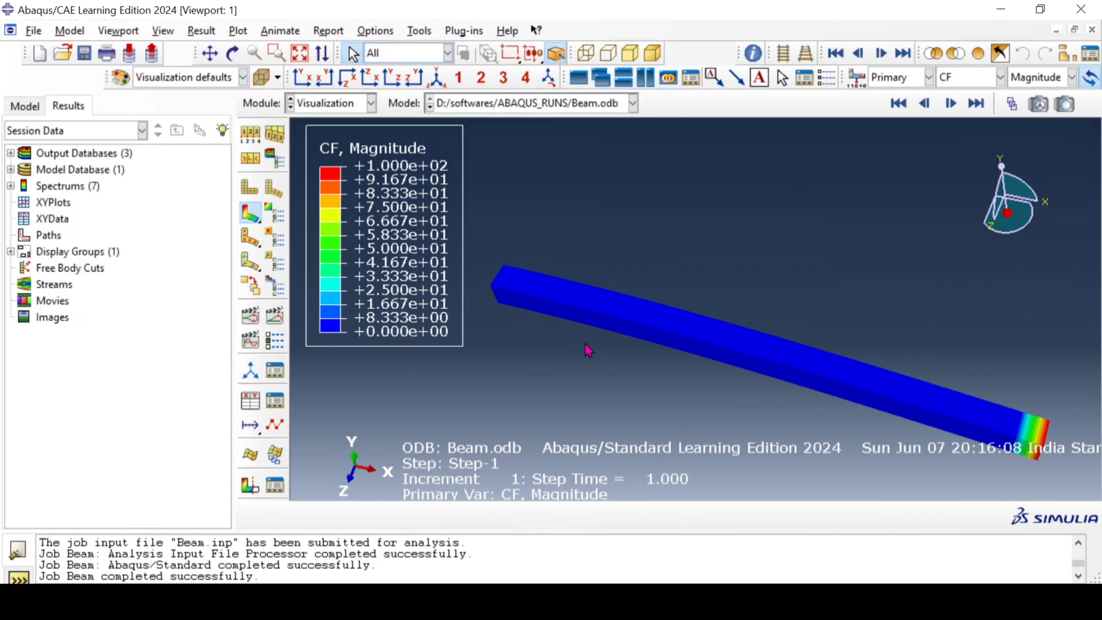
ctrl+alt+drag(799, 404, 954, 131)
Step: Plot the section force SF on the beam, viewing component SF1 and switching to SF2
click(968, 77)
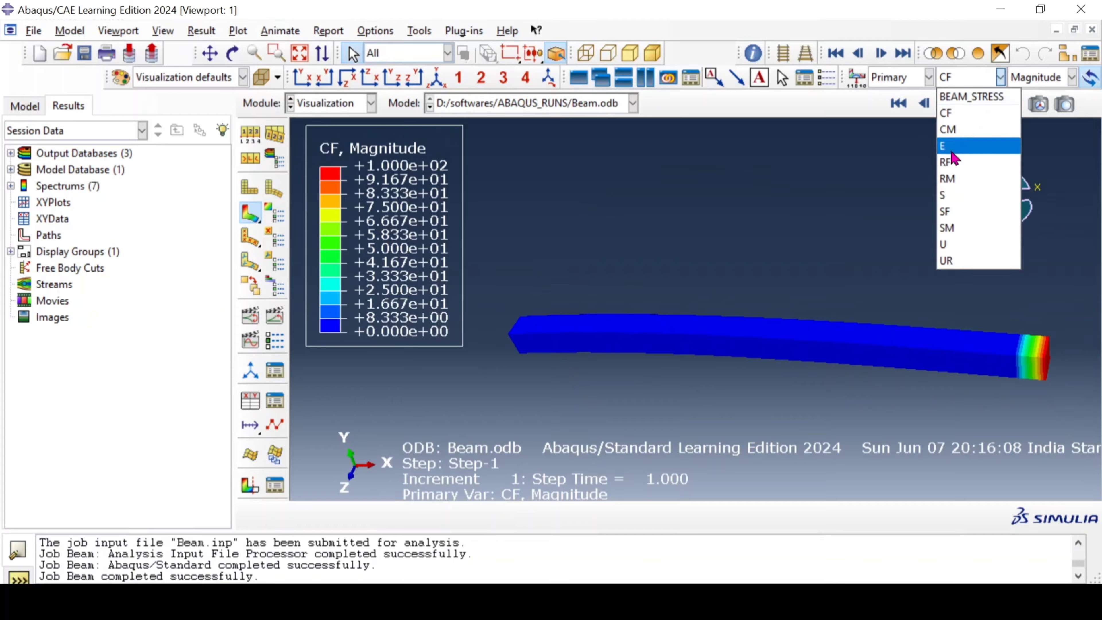
click(950, 212)
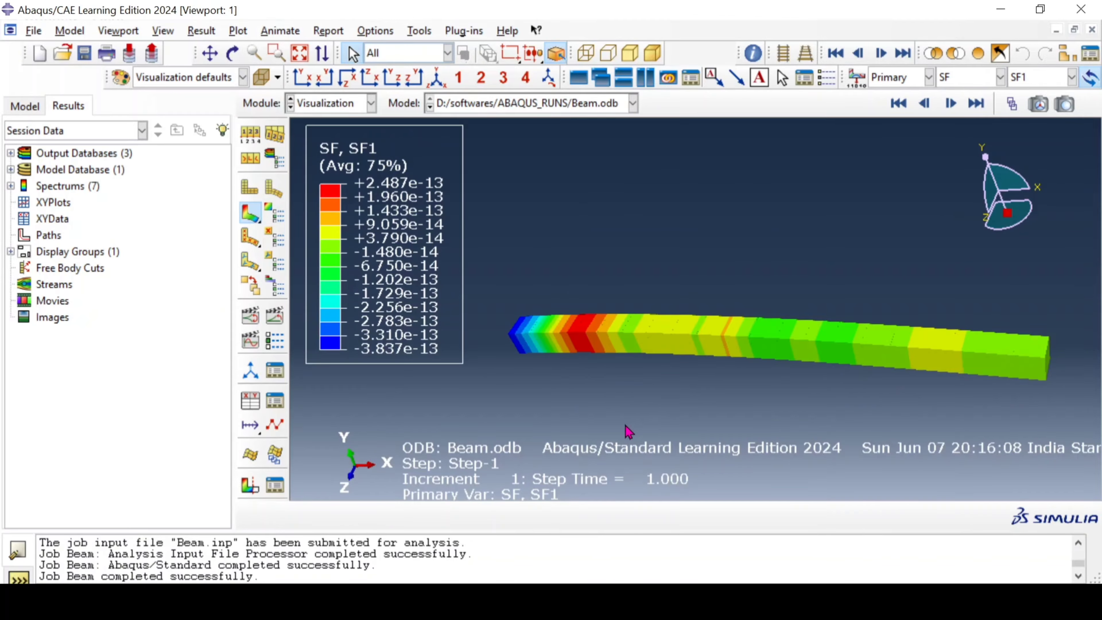
ctrl+alt+drag(641, 416, 659, 375)
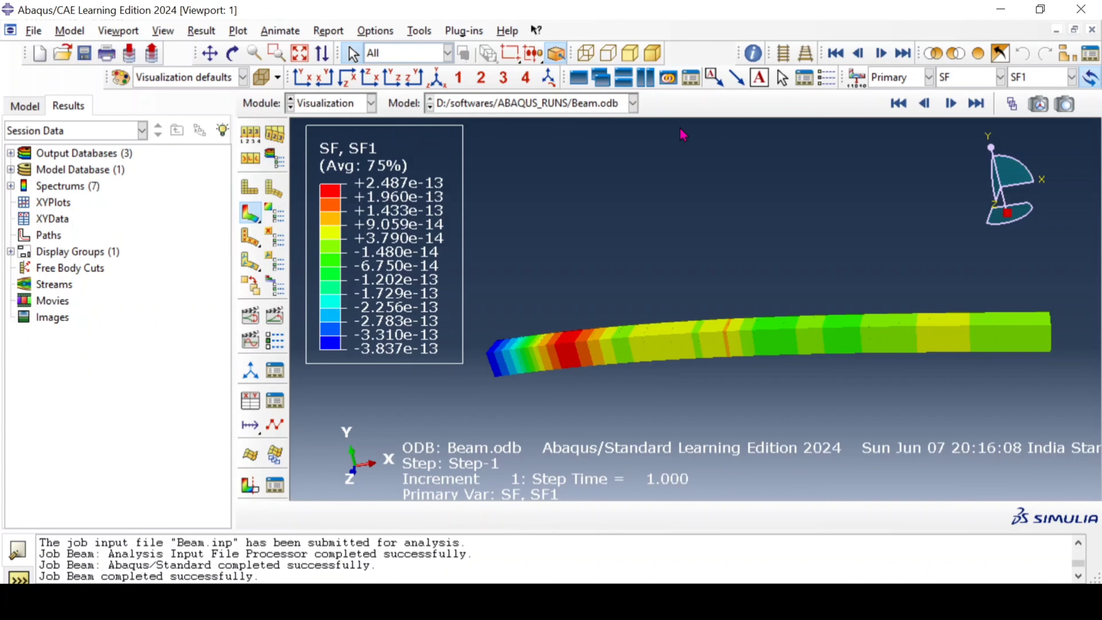
click(903, 85)
click(903, 92)
click(1040, 81)
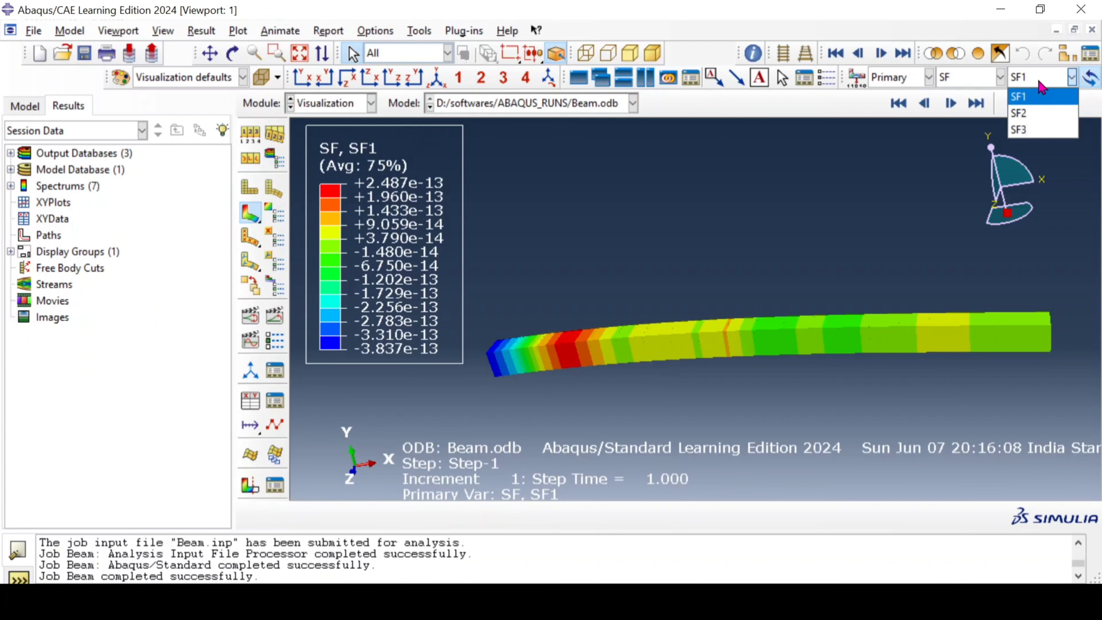
click(1039, 120)
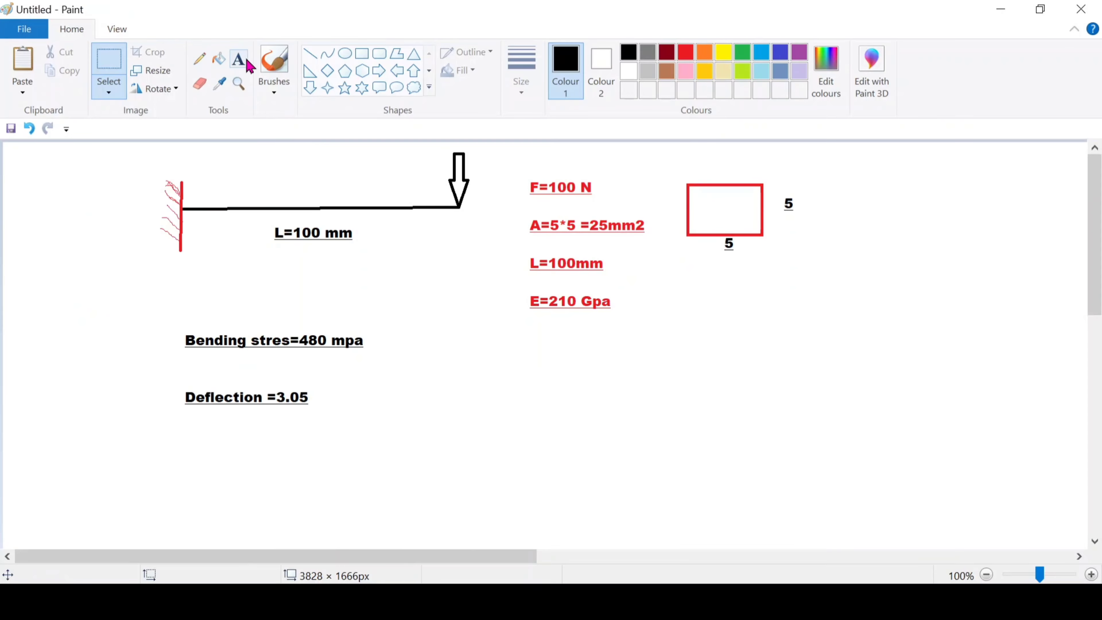
Step: Sketch a freehand rectangular shear-force diagram below the beam data and a triangular bending-moment diagram beside the cross-section in Paint, and return to Abaqus
click(200, 58)
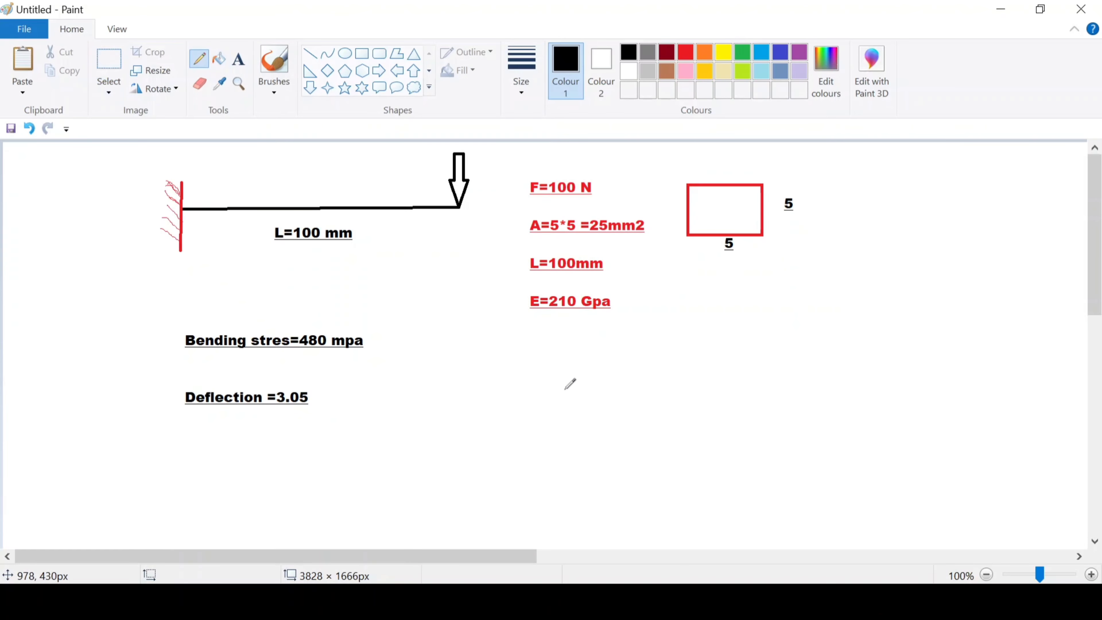
drag(564, 389, 580, 503)
mouse_move(565, 390)
mouse_down()
mouse_move(918, 406)
mouse_move(930, 485)
mouse_move(560, 506)
mouse_move(581, 504)
mouse_move(565, 389)
mouse_move(846, 376)
mouse_move(903, 403)
mouse_move(913, 462)
mouse_up()
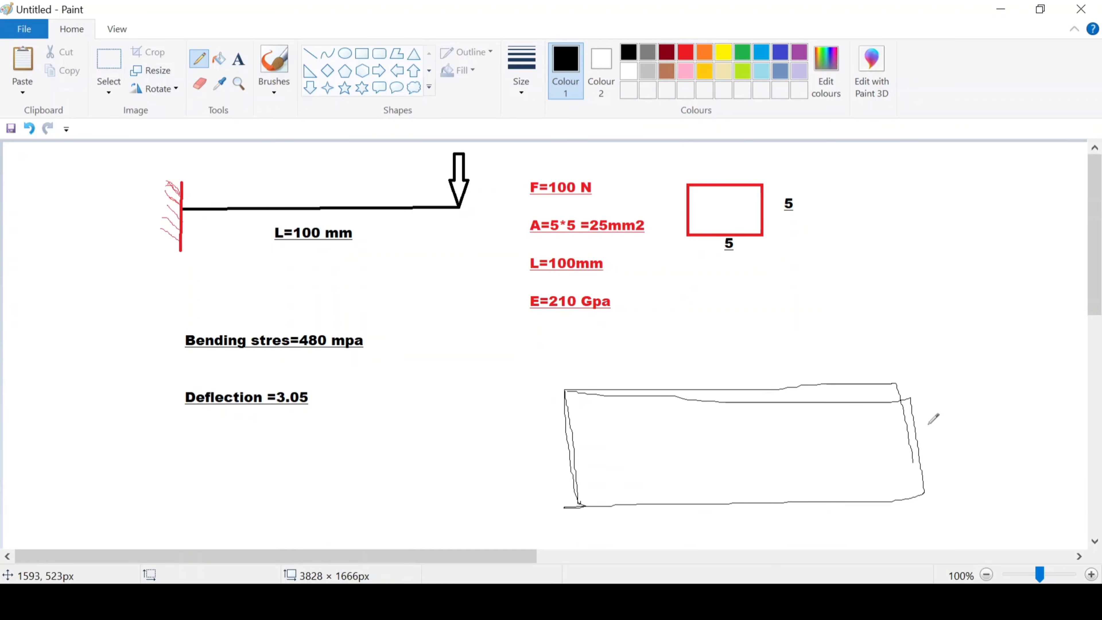
mouse_move(920, 223)
mouse_down()
mouse_move(933, 368)
mouse_move(1061, 196)
mouse_up()
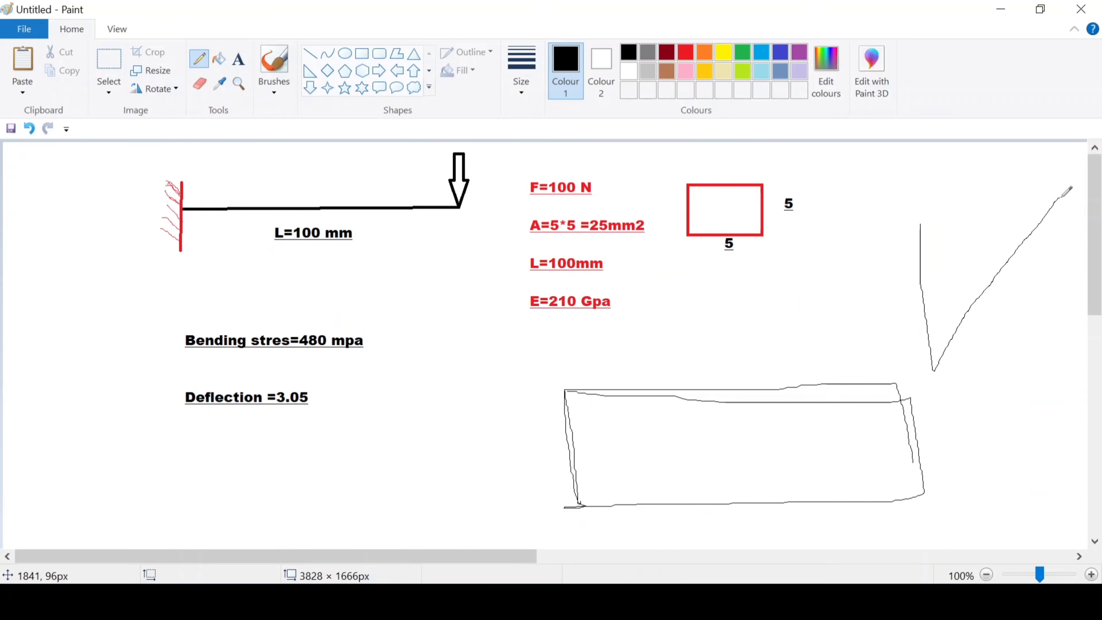
drag(1008, 212, 1062, 197)
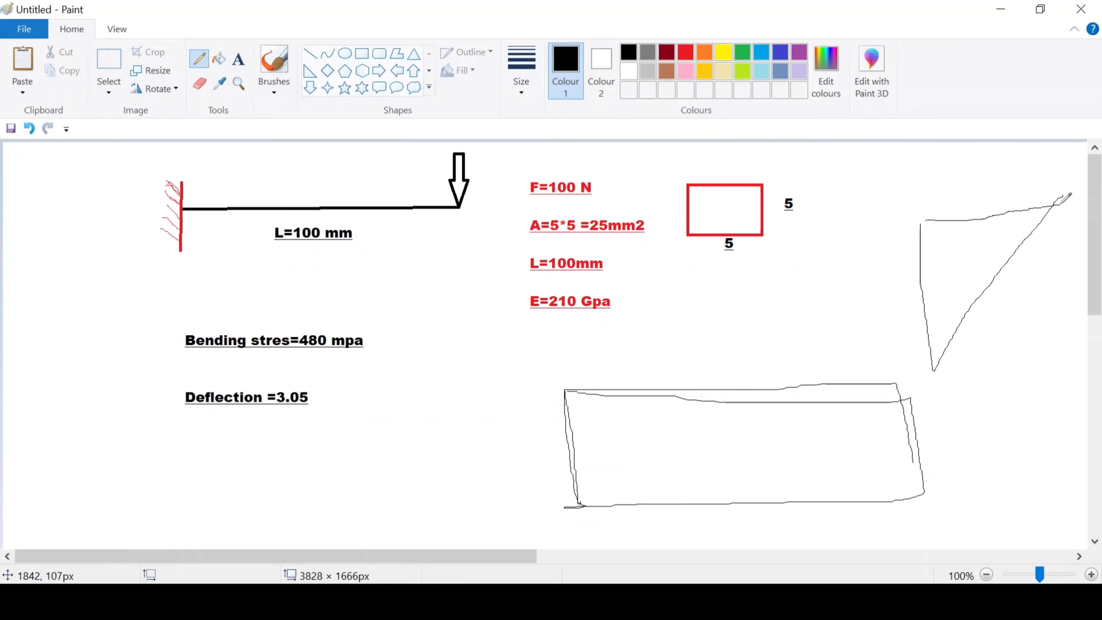
click(1001, 9)
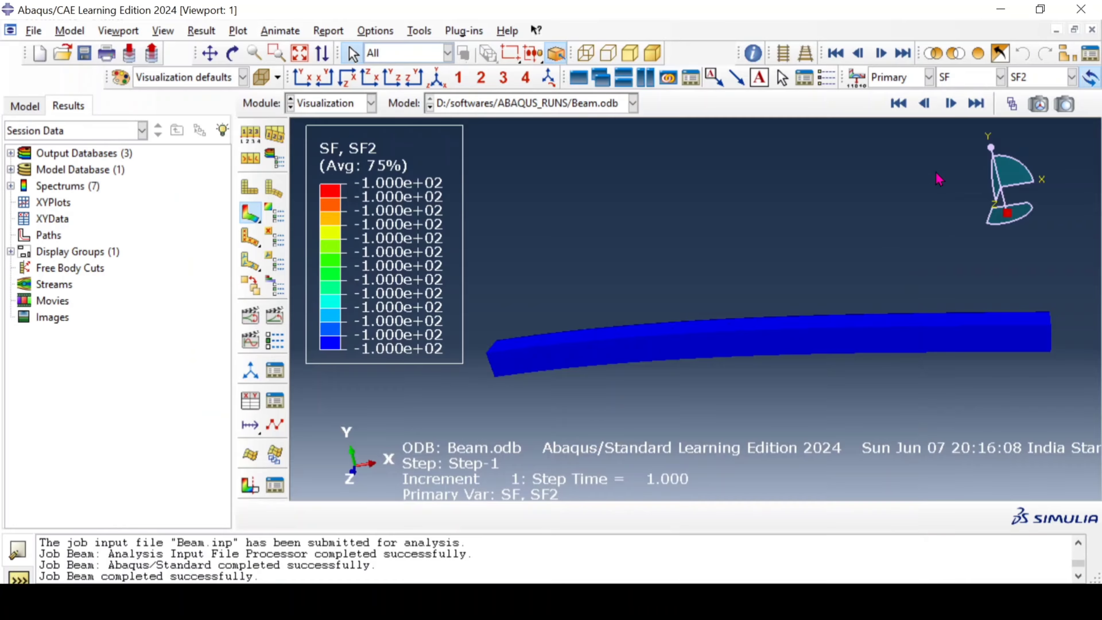
Step: Plot the section moment SM on the beam, viewing components SM1, SM2 and SM3 and returning to SM1
click(972, 80)
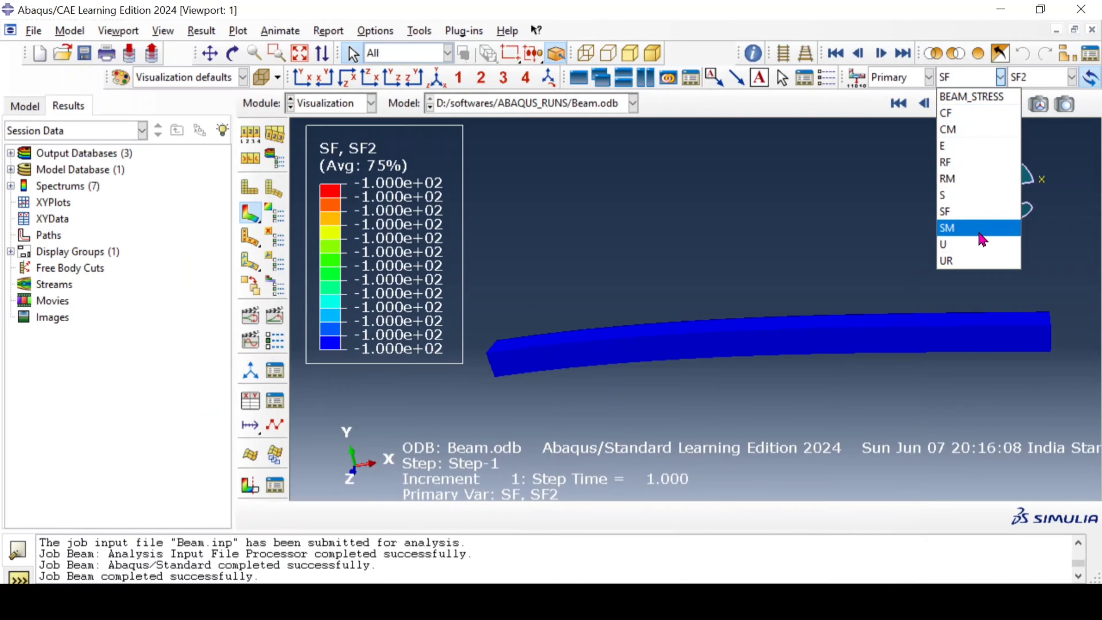
click(967, 228)
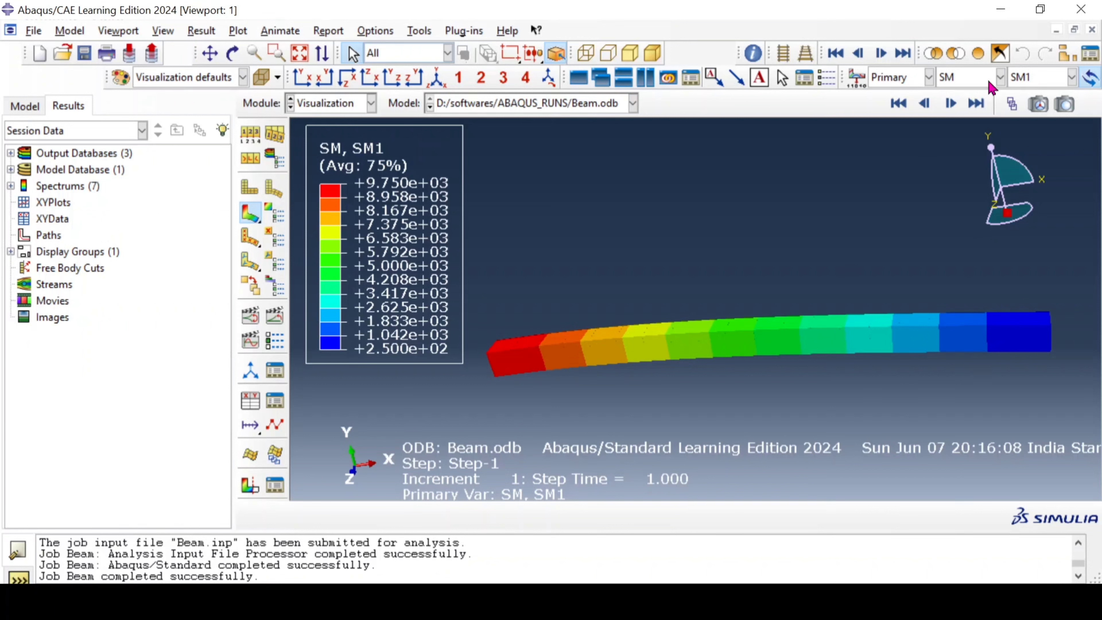
click(1047, 82)
click(1043, 111)
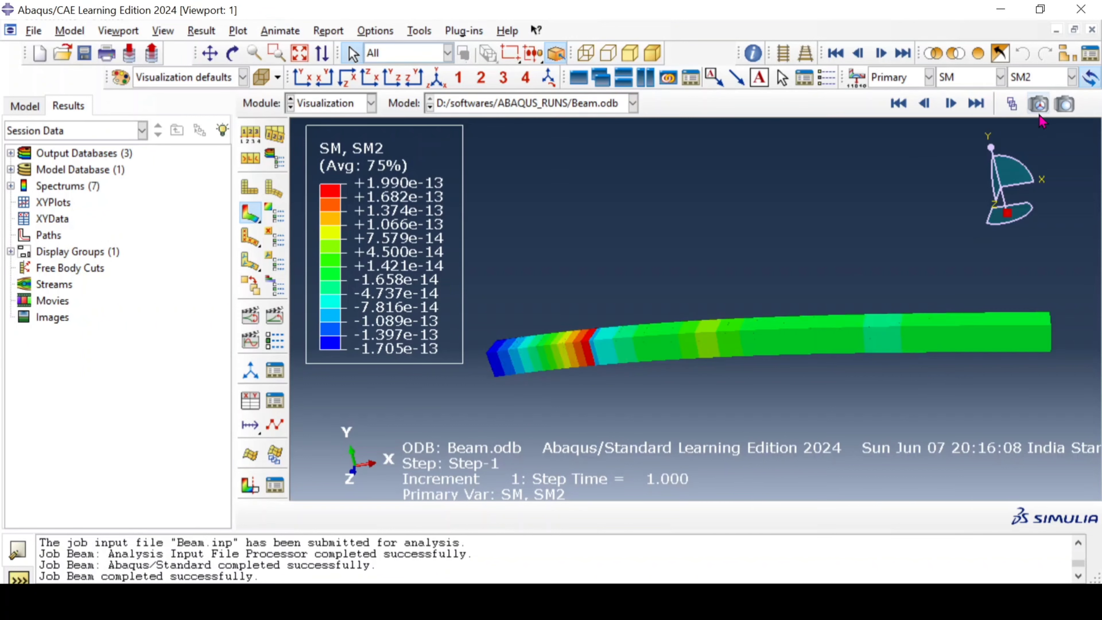
click(1041, 83)
click(1039, 135)
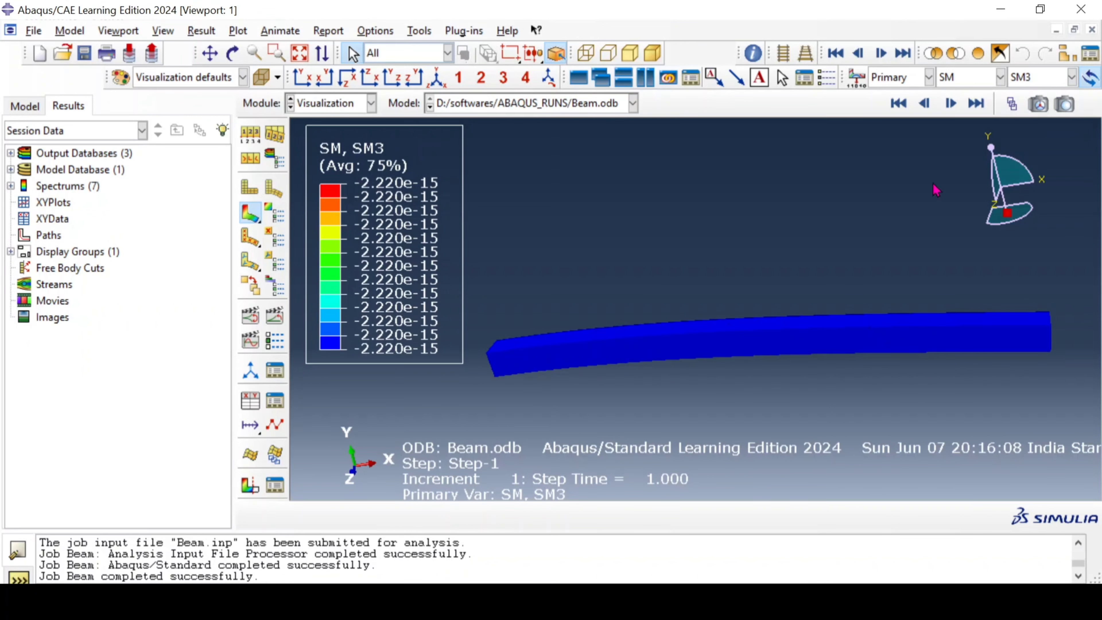
click(1041, 81)
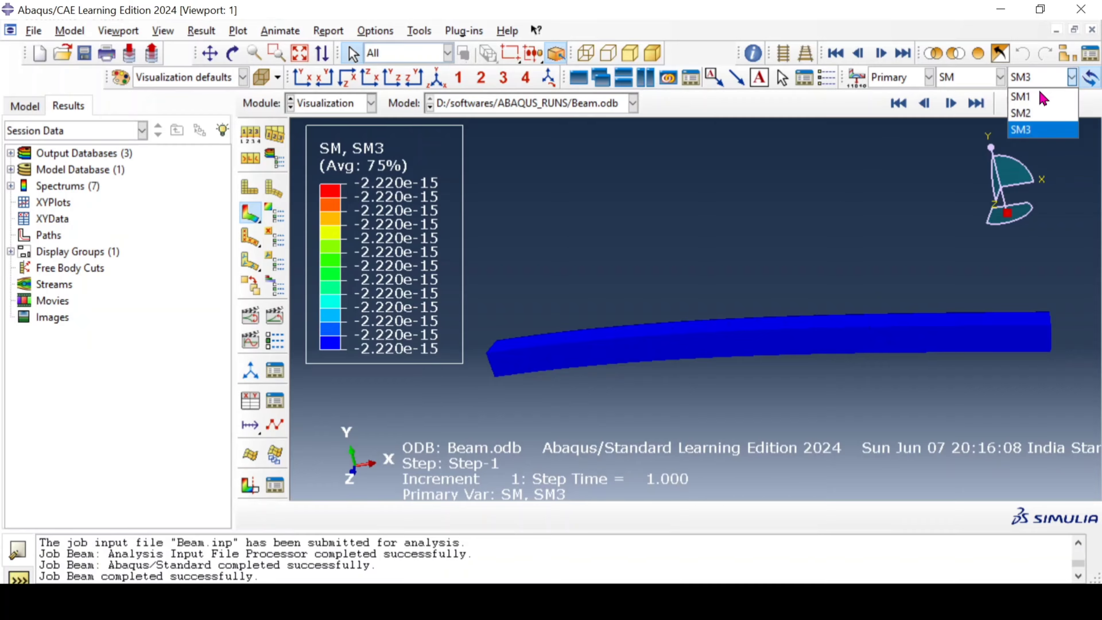
click(1041, 92)
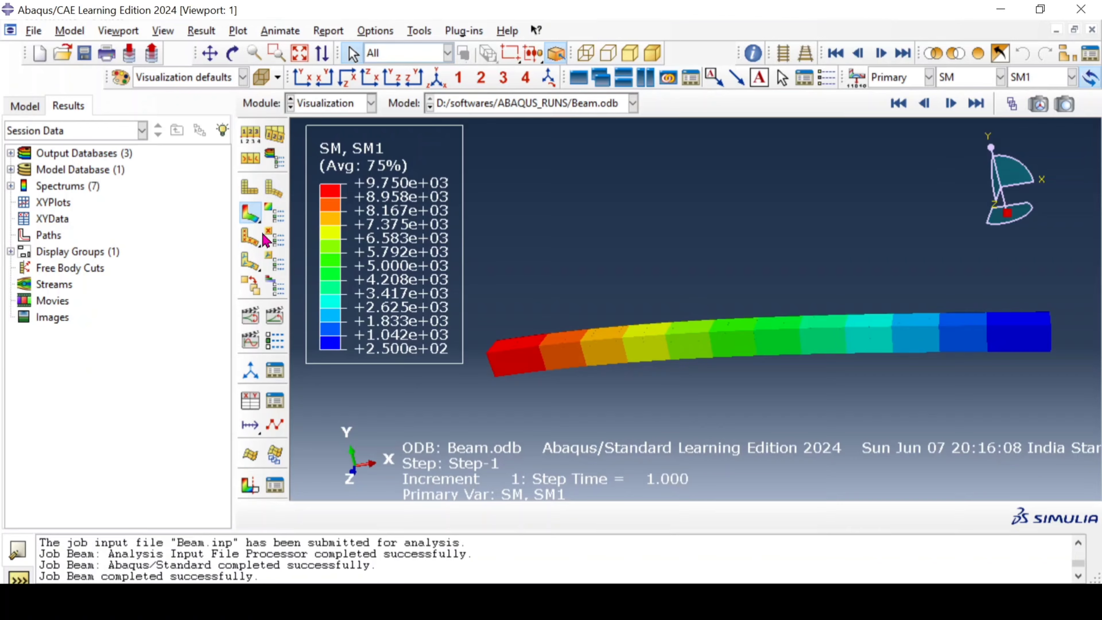
click(256, 246)
click(550, 322)
click(277, 219)
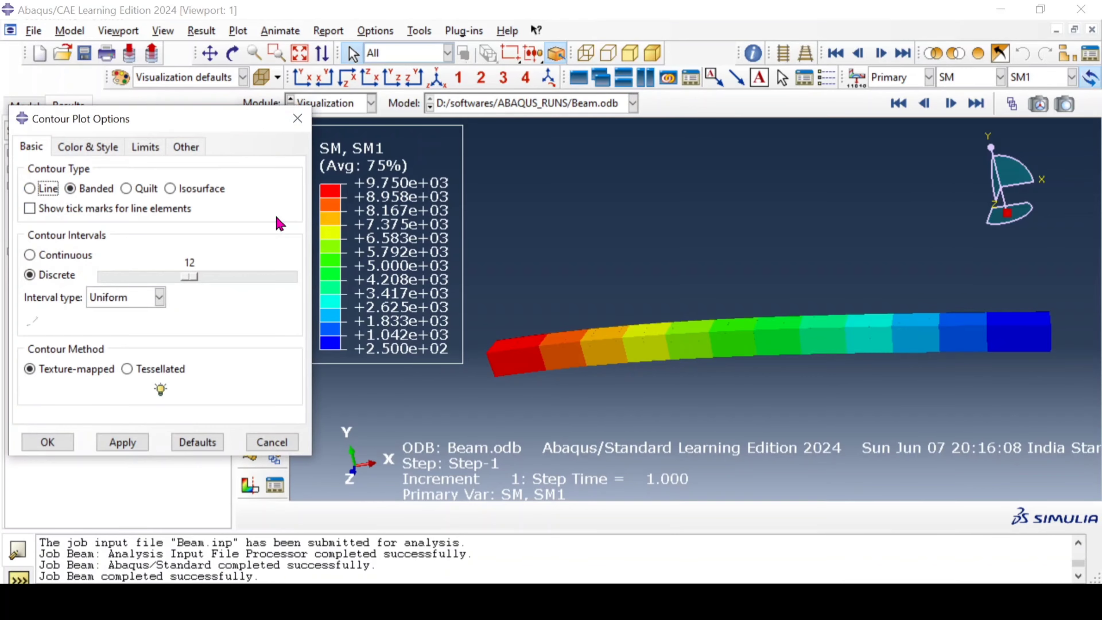
click(254, 442)
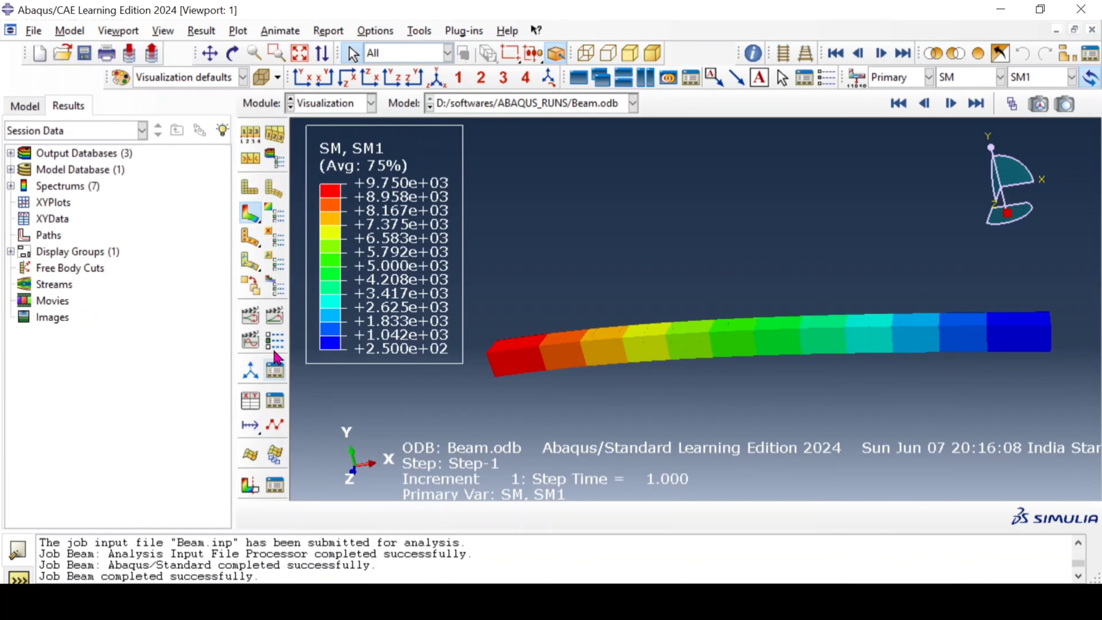
click(163, 31)
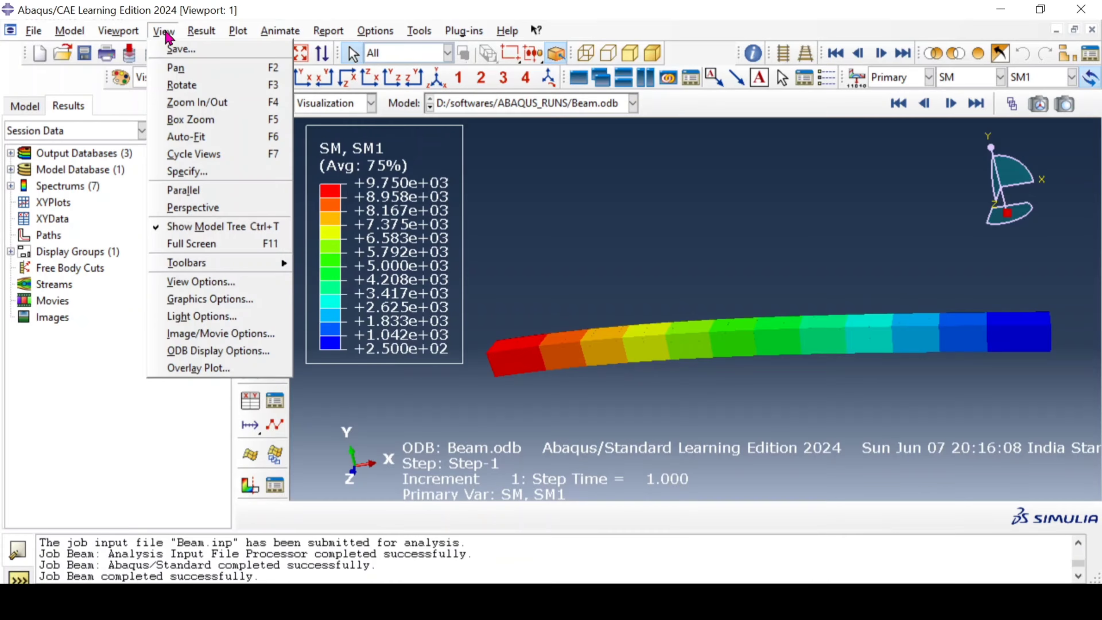
click(209, 353)
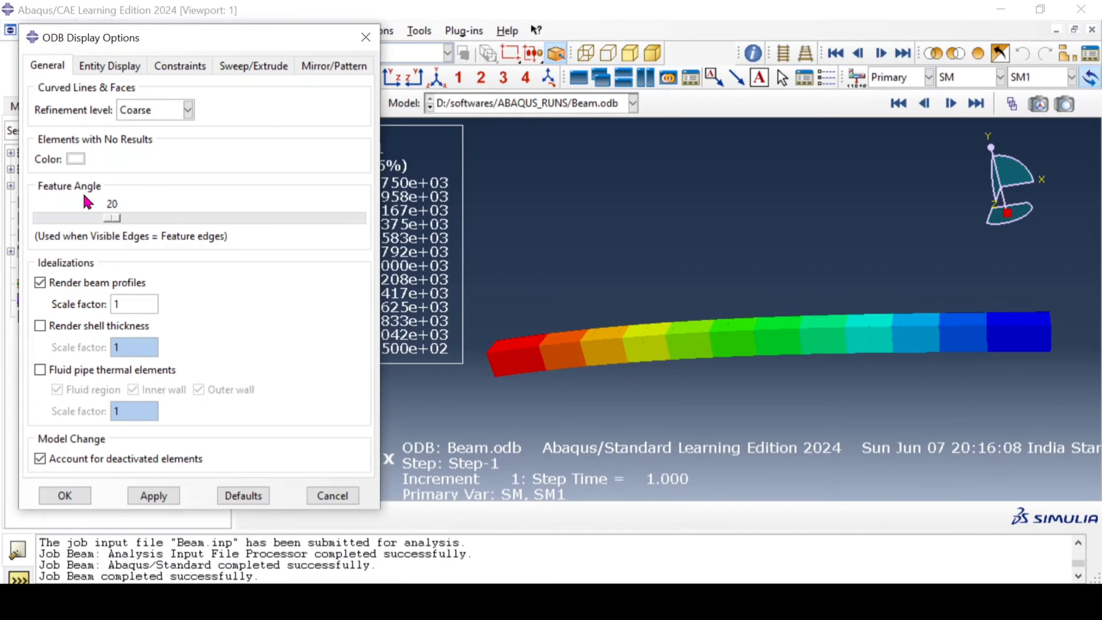
click(332, 495)
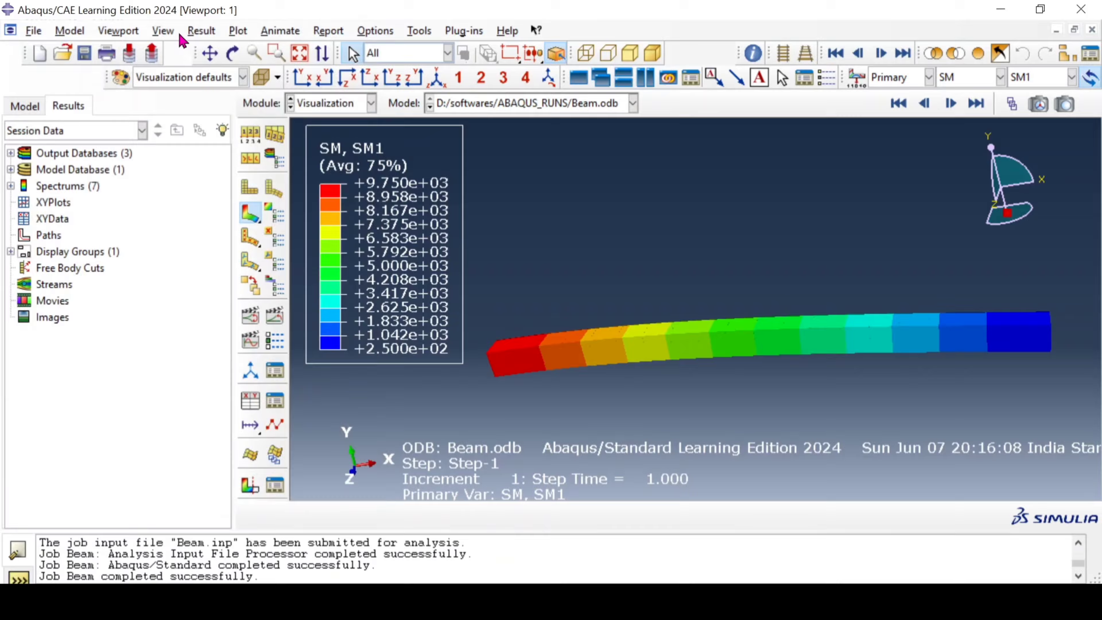
Step: Turn off beam profile rendering in the ODB display options so the beam is shown as a line
click(159, 36)
click(209, 351)
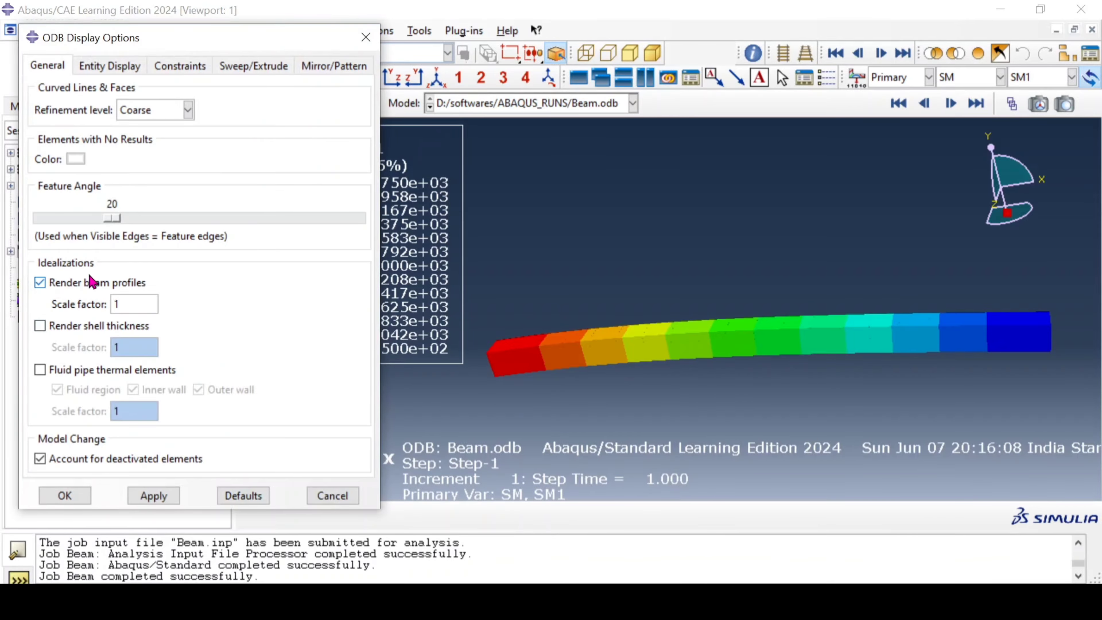
click(91, 282)
click(154, 495)
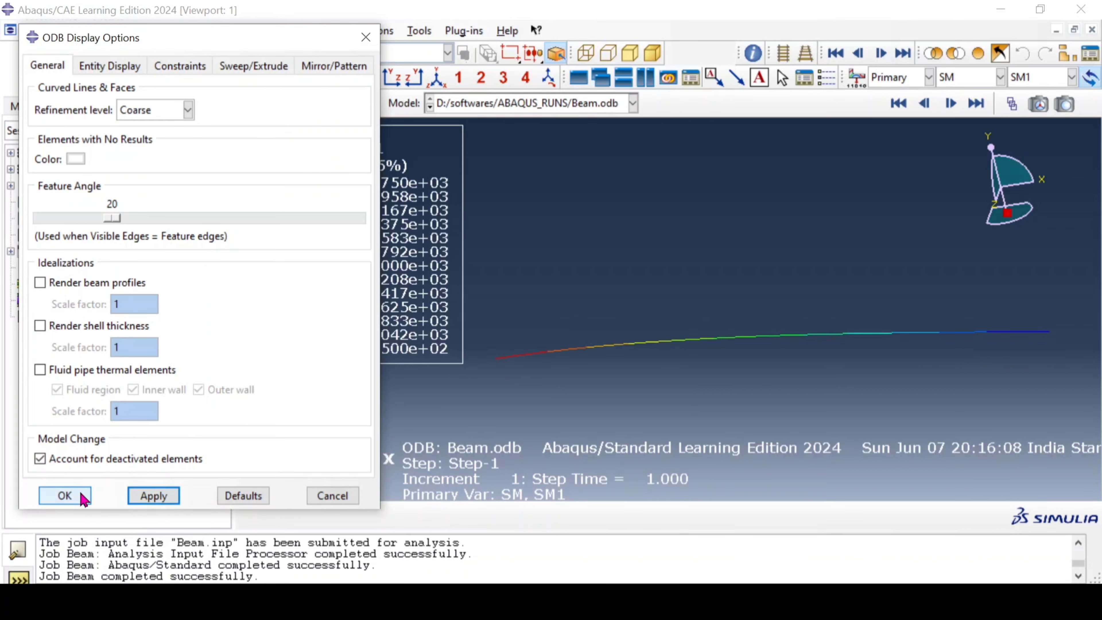
click(65, 496)
Step: Plot the SM1 section moment as symbols on the deformed beam and examine how the arrows vary along its length
click(249, 238)
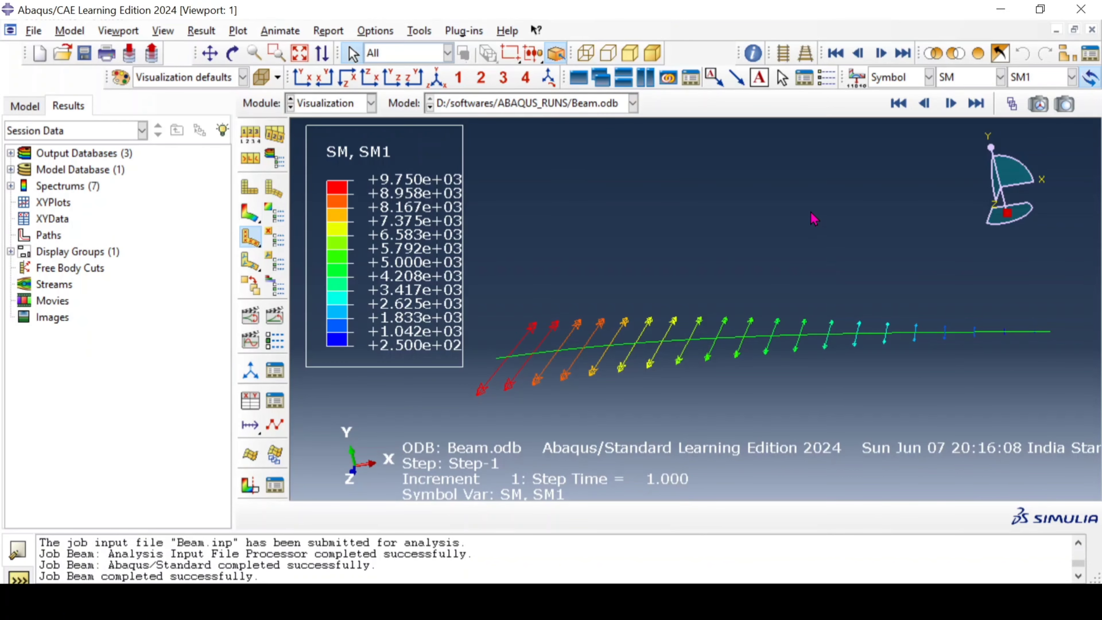
ctrl+alt+drag(814, 217, 755, 319)
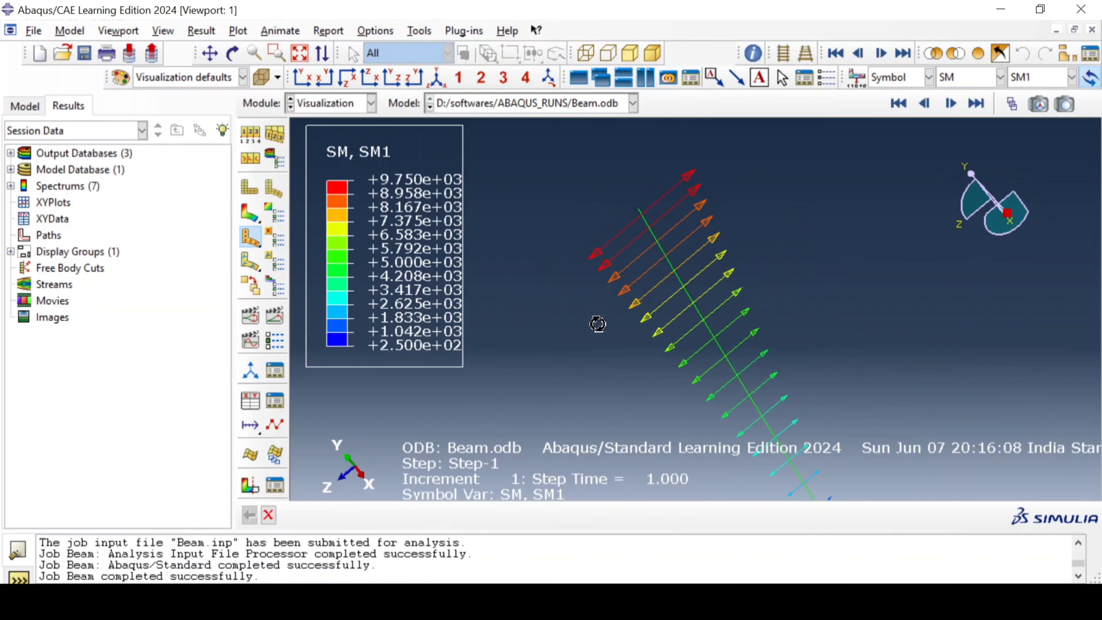
ctrl+alt+drag(598, 323, 871, 315)
ctrl+alt+drag(605, 324, 602, 313)
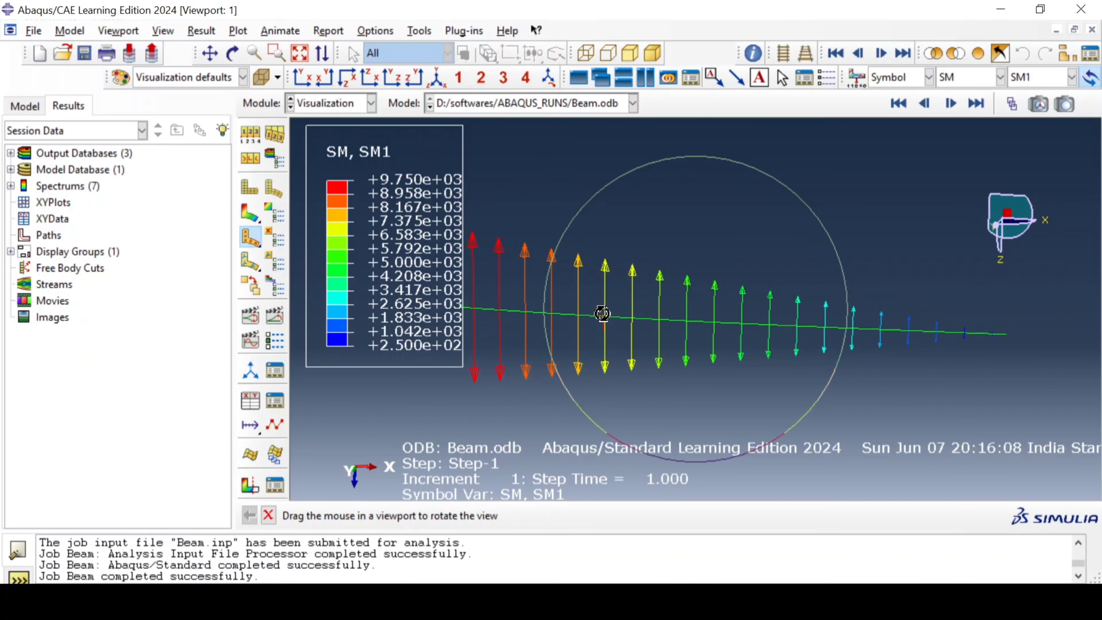
Step: Switch the symbol plot to section force SF in all directions and examine the arrows along the beam
click(965, 80)
click(968, 182)
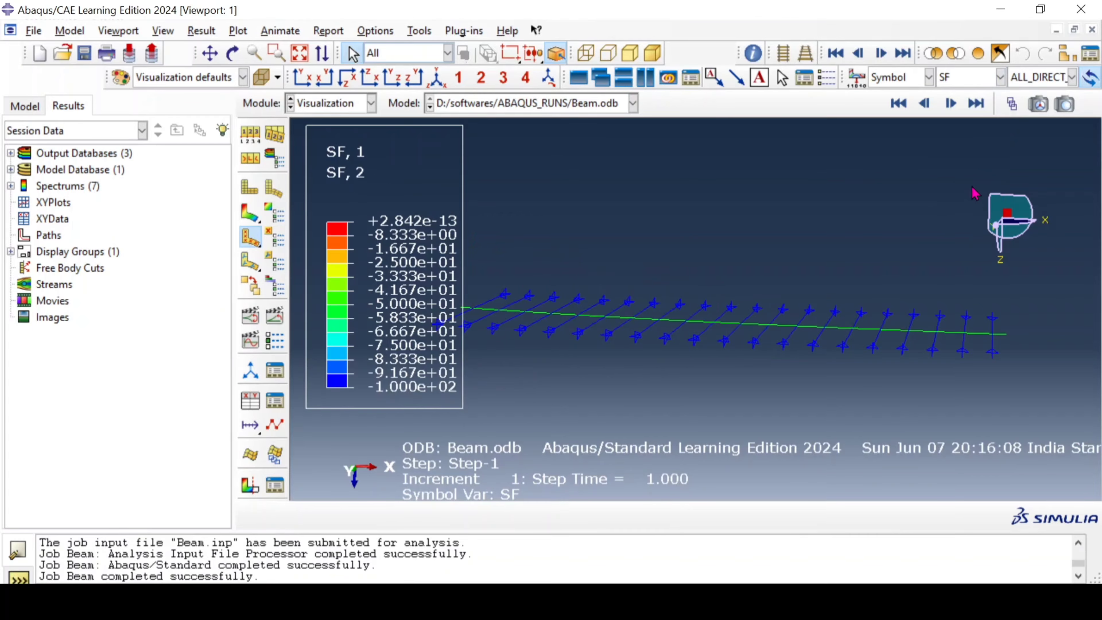
ctrl+alt+drag(696, 235, 662, 355)
ctrl+alt+drag(865, 300, 782, 340)
Step: Switch the symbol plot to stress S with all principal components and open the component choices
click(946, 81)
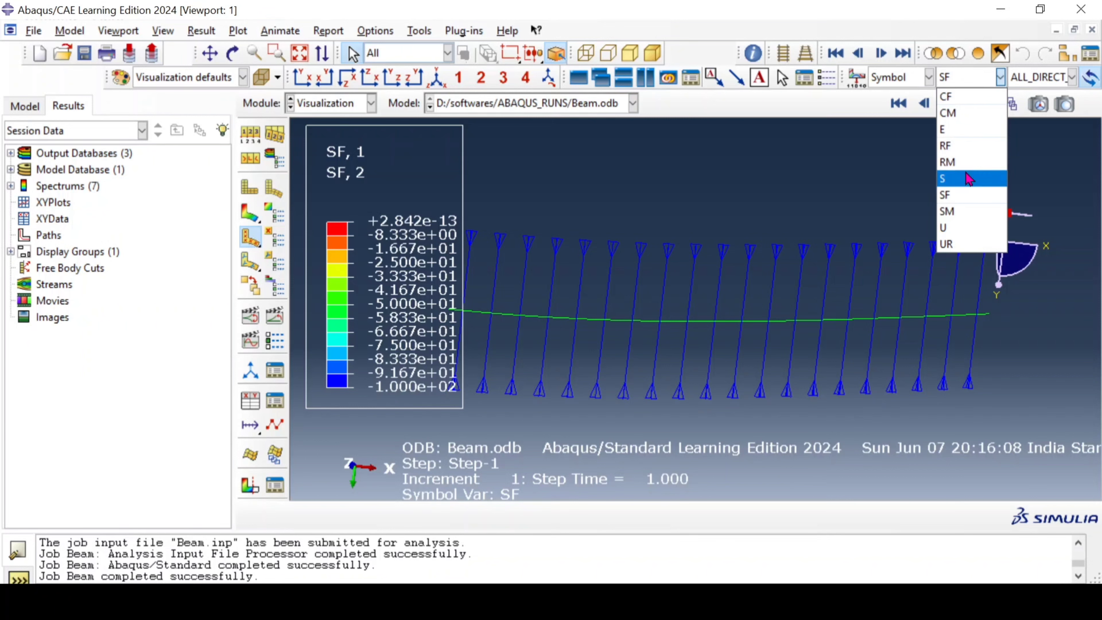
click(971, 178)
click(928, 78)
click(964, 85)
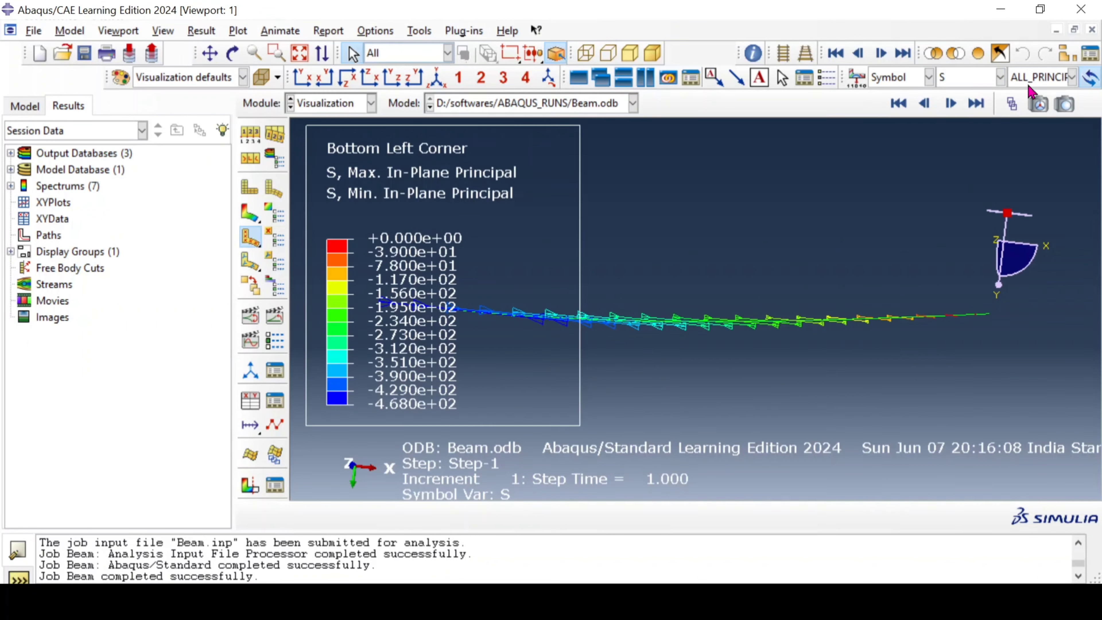
click(1030, 80)
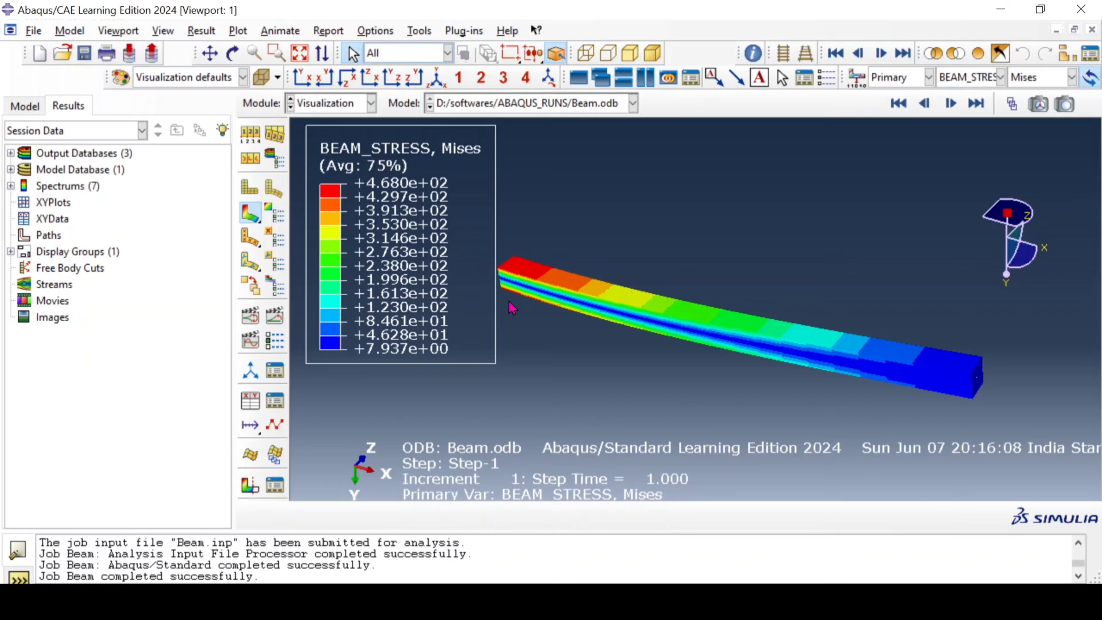
Step: Animate the BEAM_STRESS Mises contours by scale factor, view the beam in the X-Z and Y-Z planes, and pause the animation
click(250, 319)
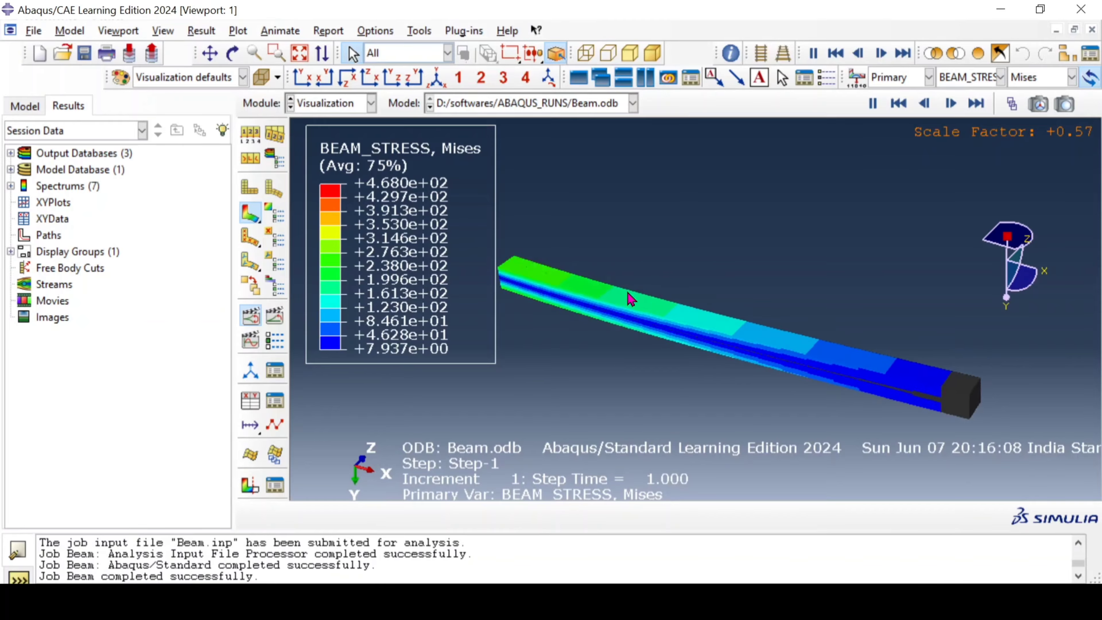
click(372, 79)
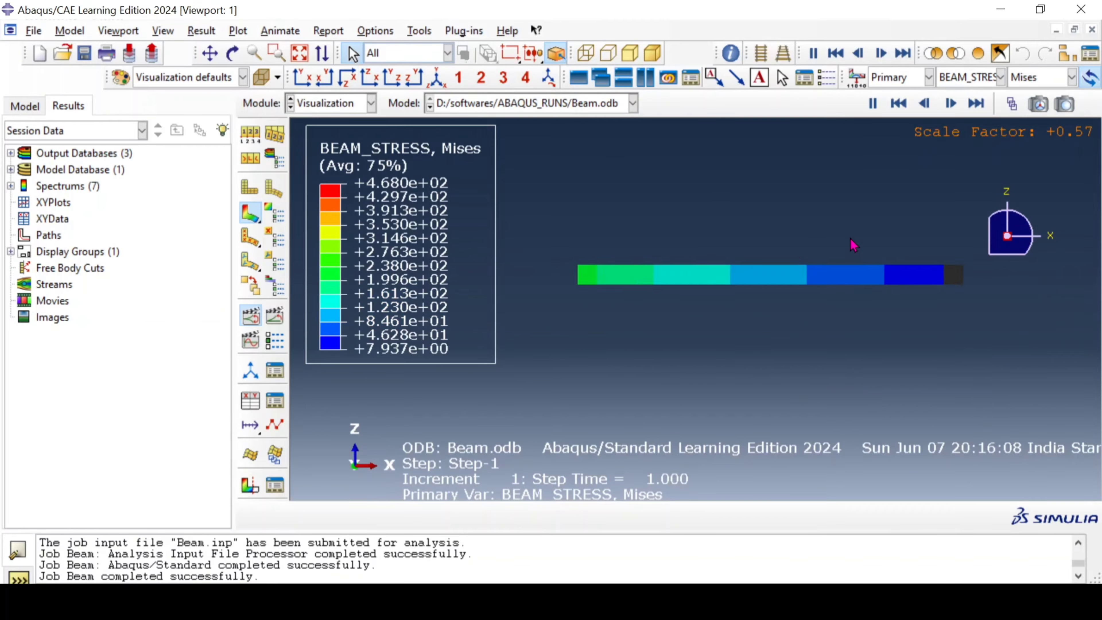
click(413, 79)
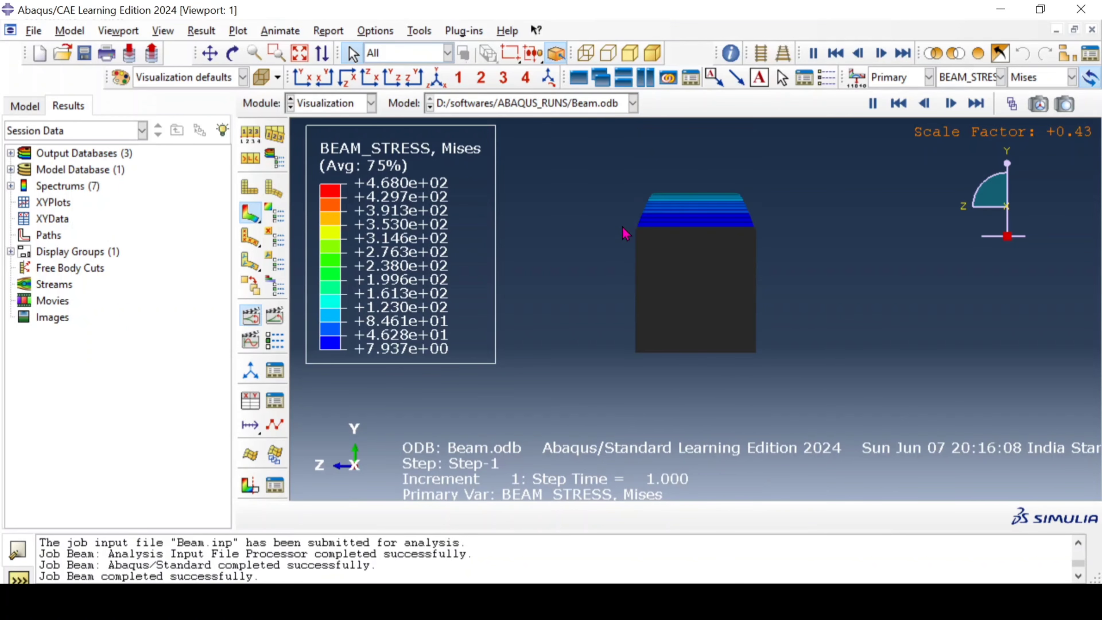
click(873, 103)
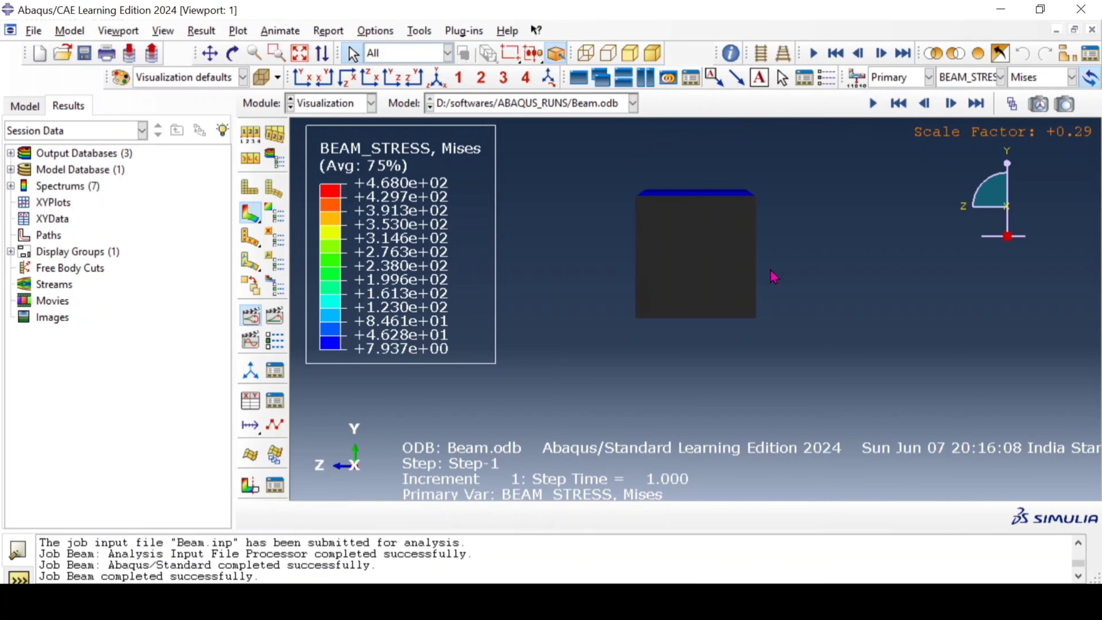